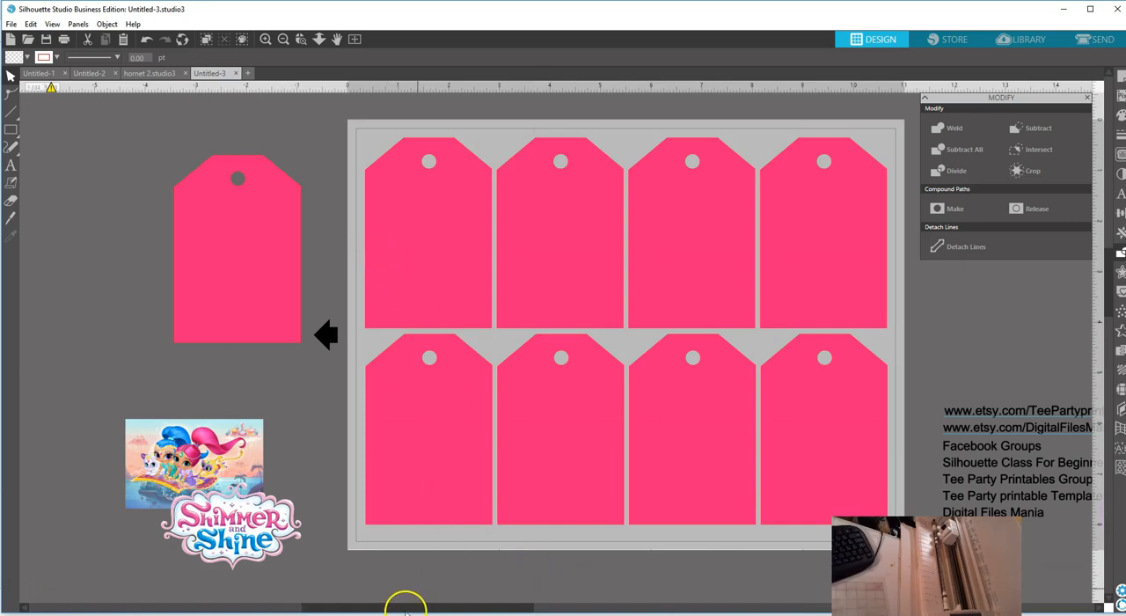
Reposition the loose pink tag beside the page and place the Shimmer and Shine character picture over its lower part.
drag(407, 609, 423, 609)
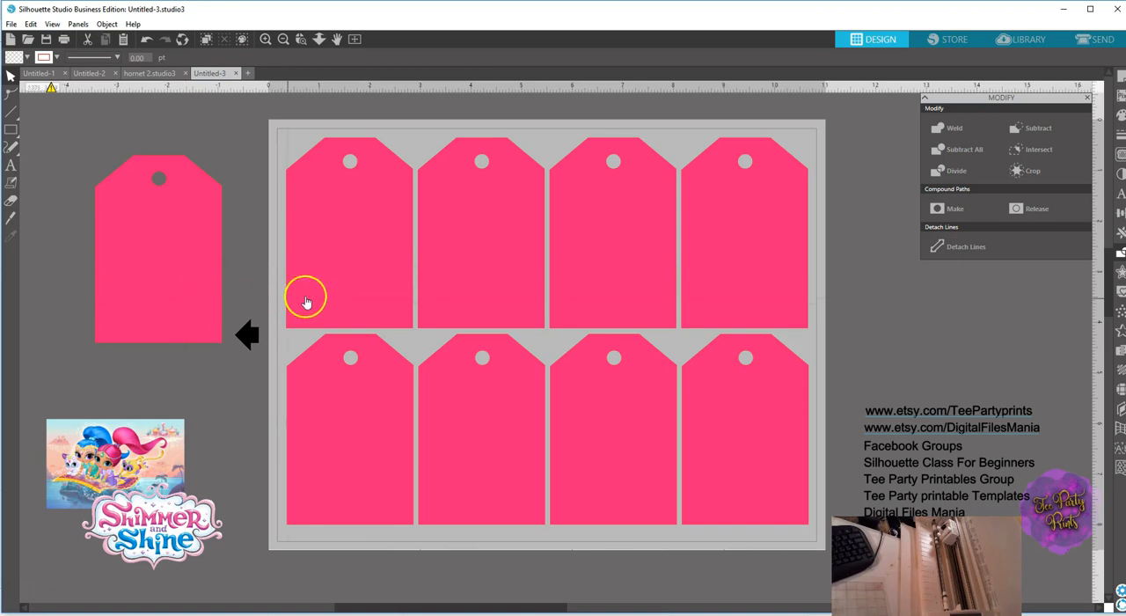
drag(163, 297, 160, 278)
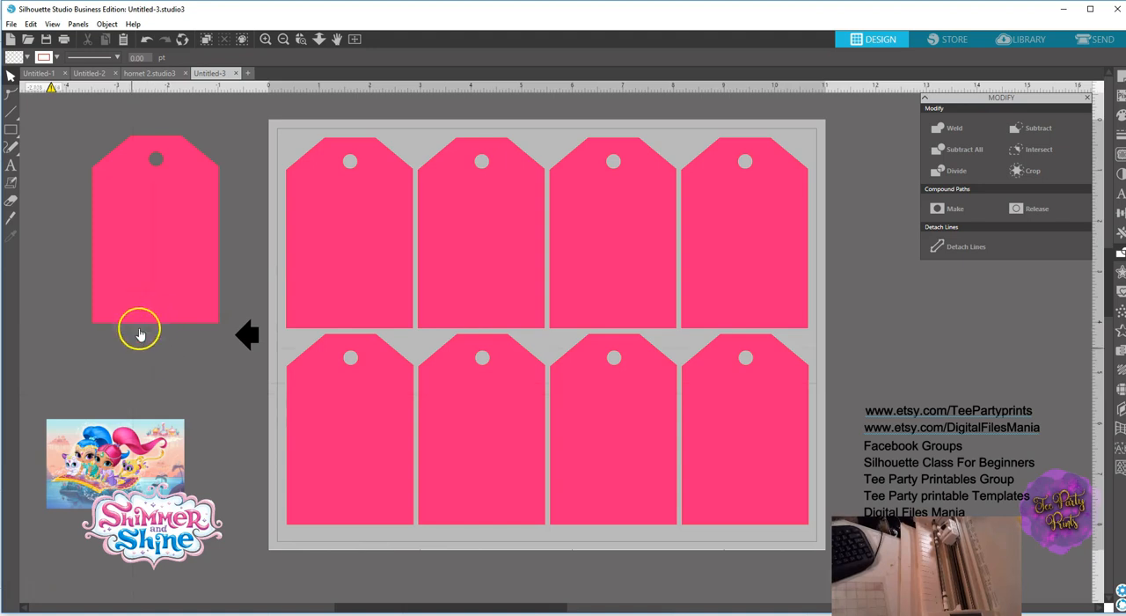
drag(151, 261, 152, 293)
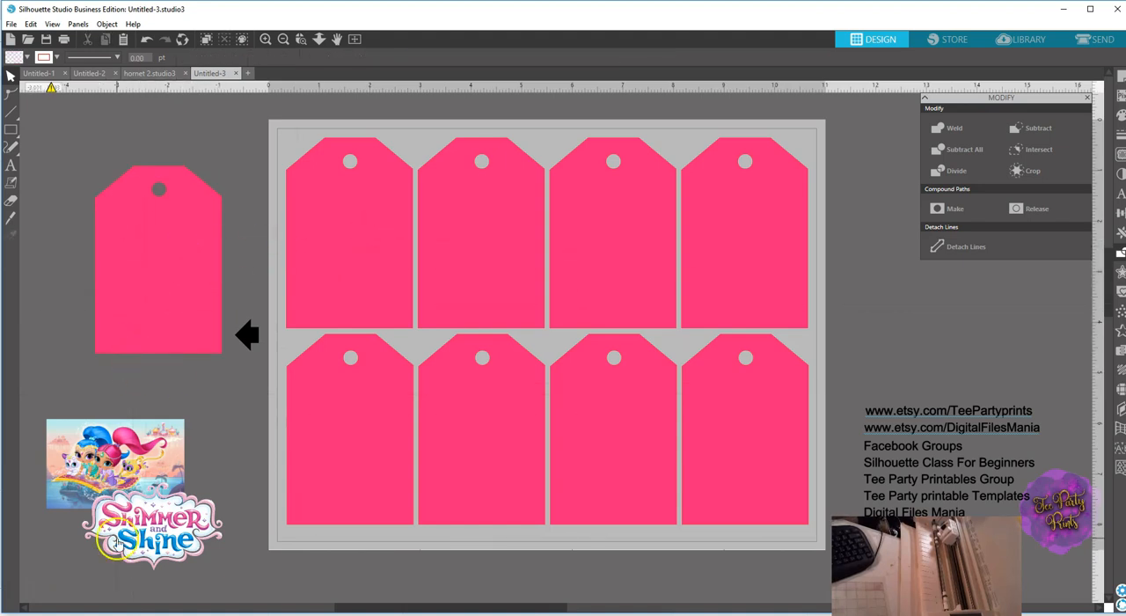
drag(102, 466, 145, 307)
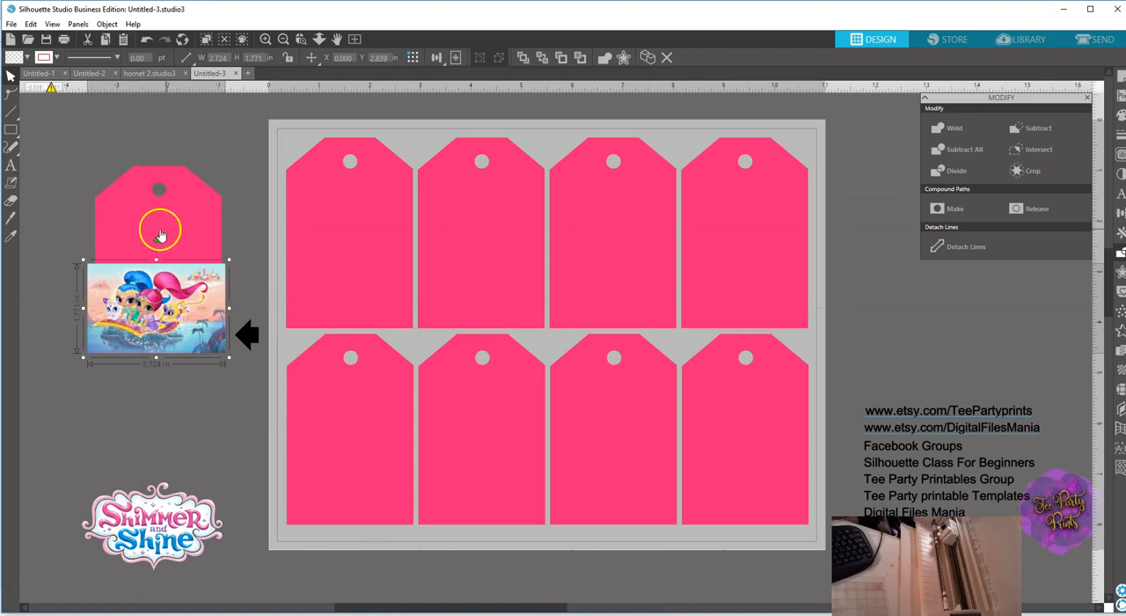
Set the character picture's width to 2.5 in to match the tag's width.
shift+click(165, 236)
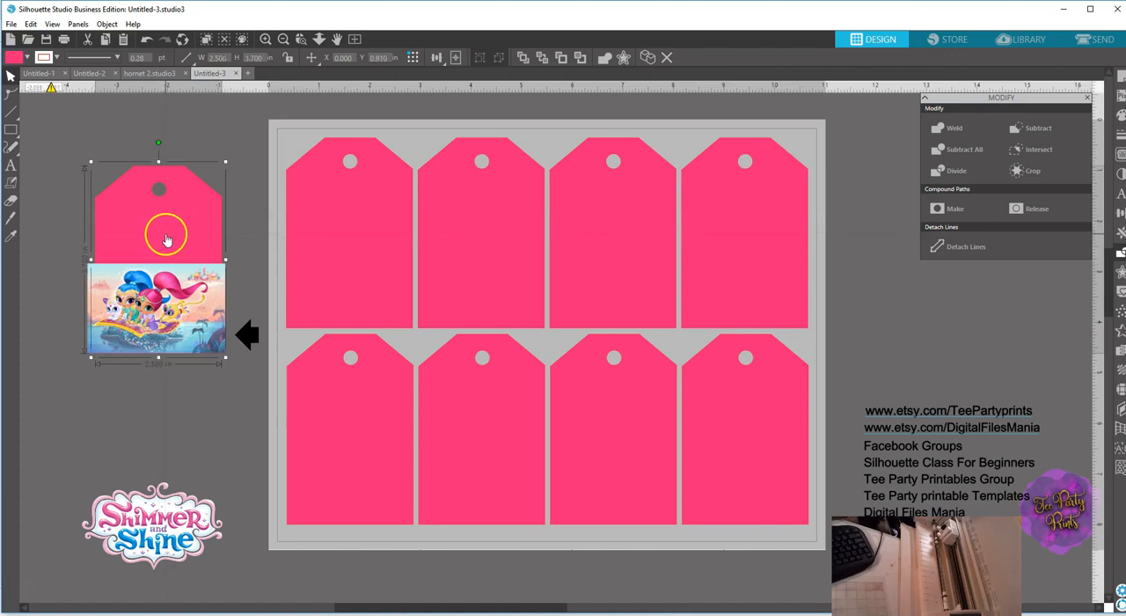
click(165, 323)
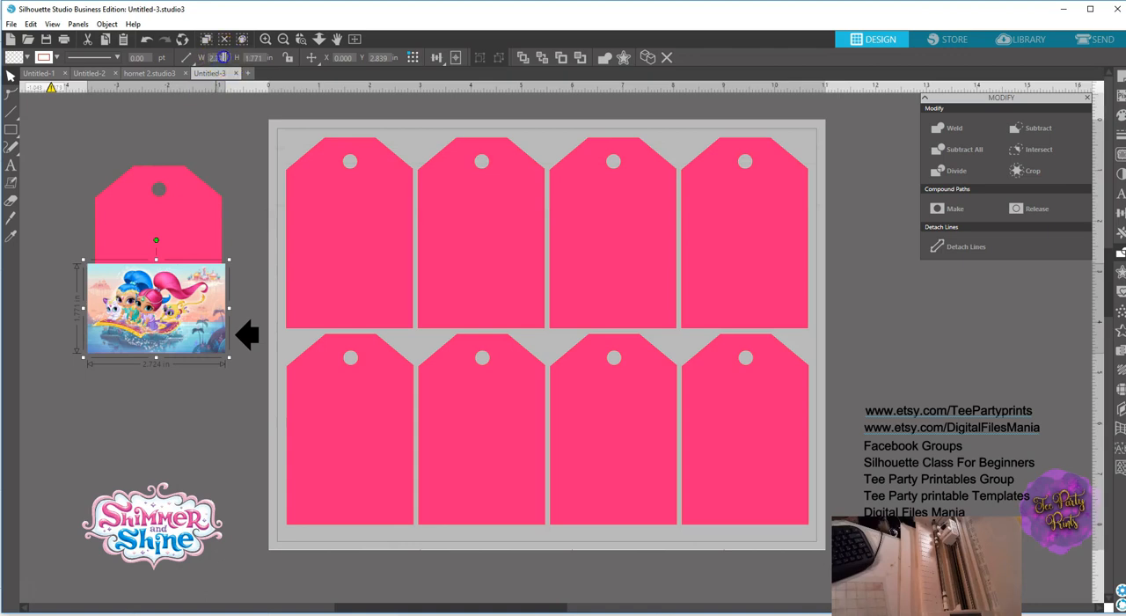
text(2.5)
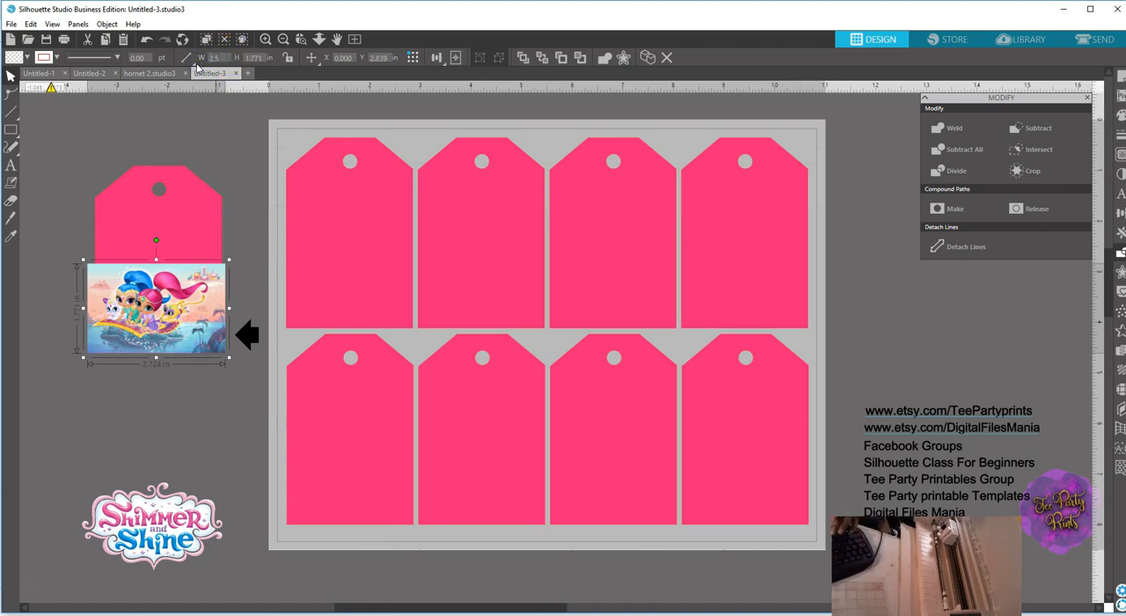
key(Return)
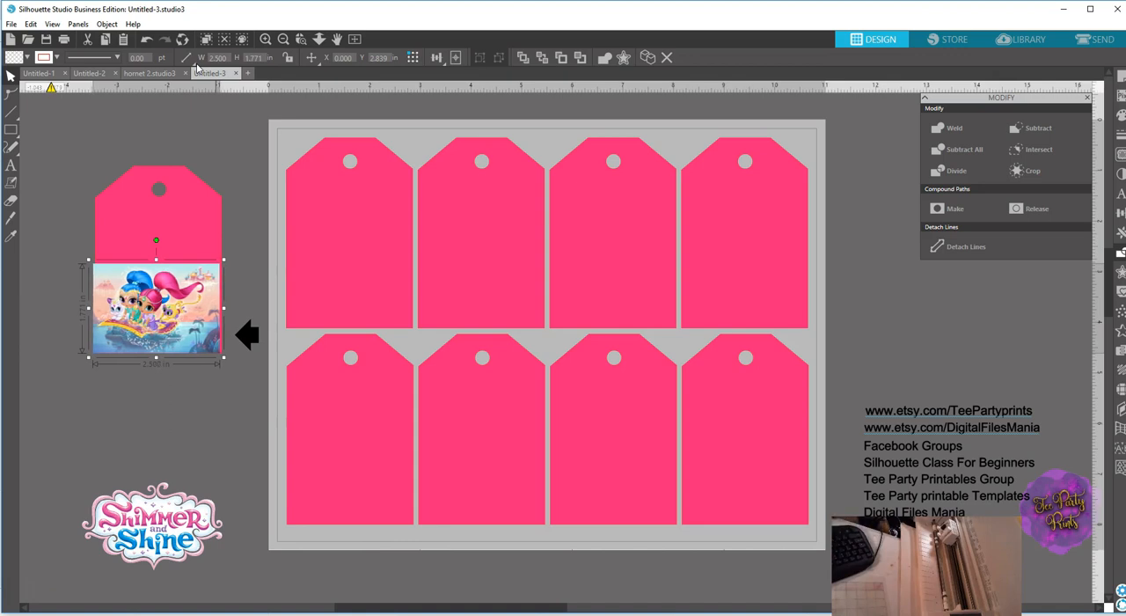
Align the character picture and the loose tag on their horizontal centers.
click(222, 152)
drag(62, 162, 231, 365)
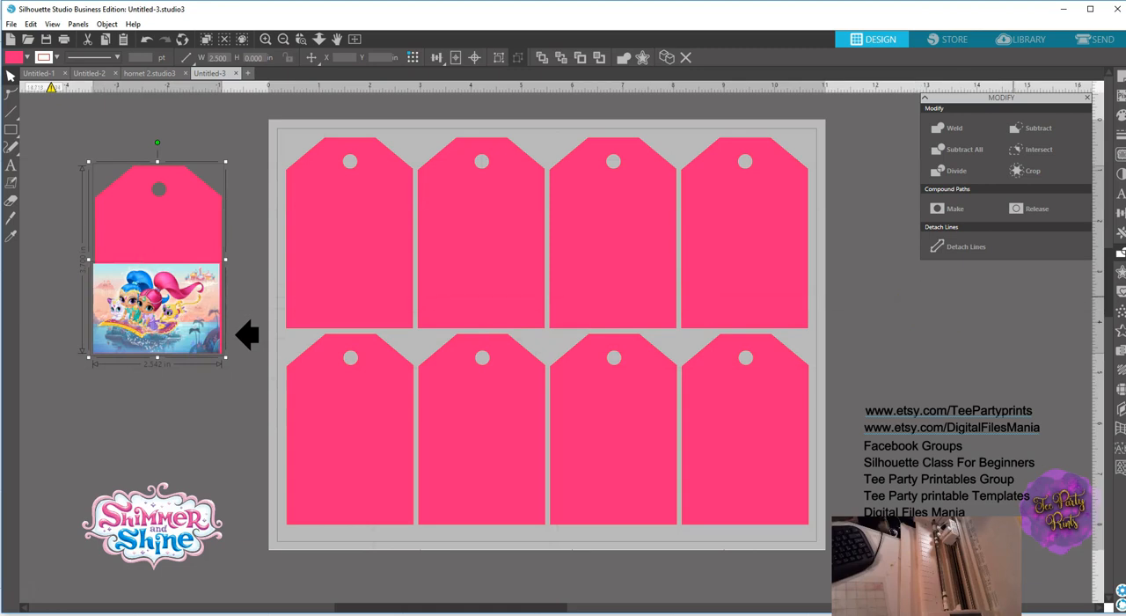
click(1120, 212)
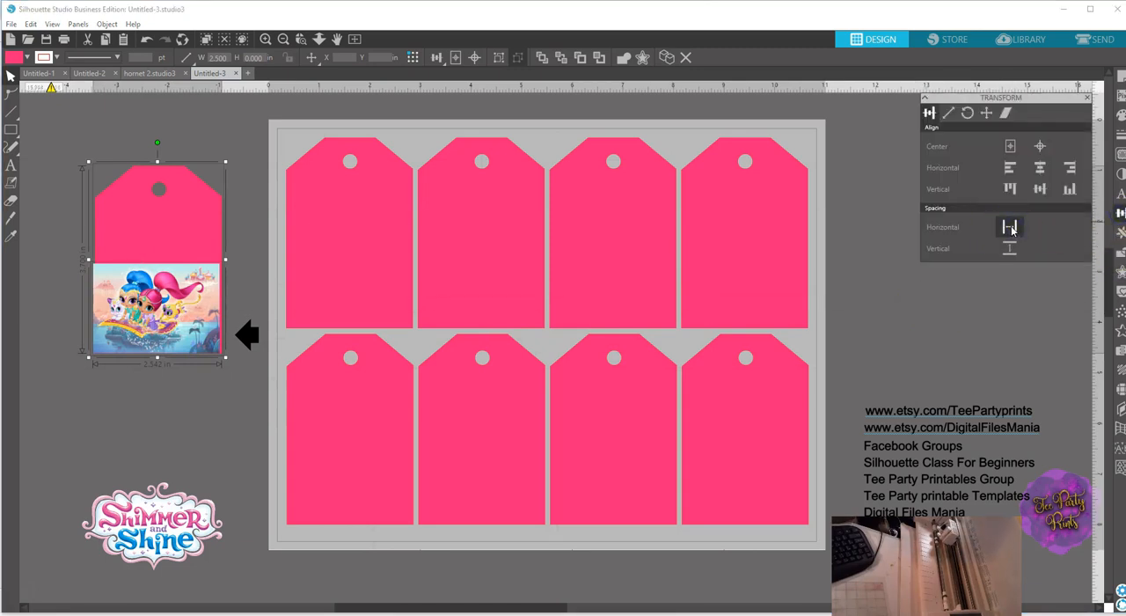
click(1038, 166)
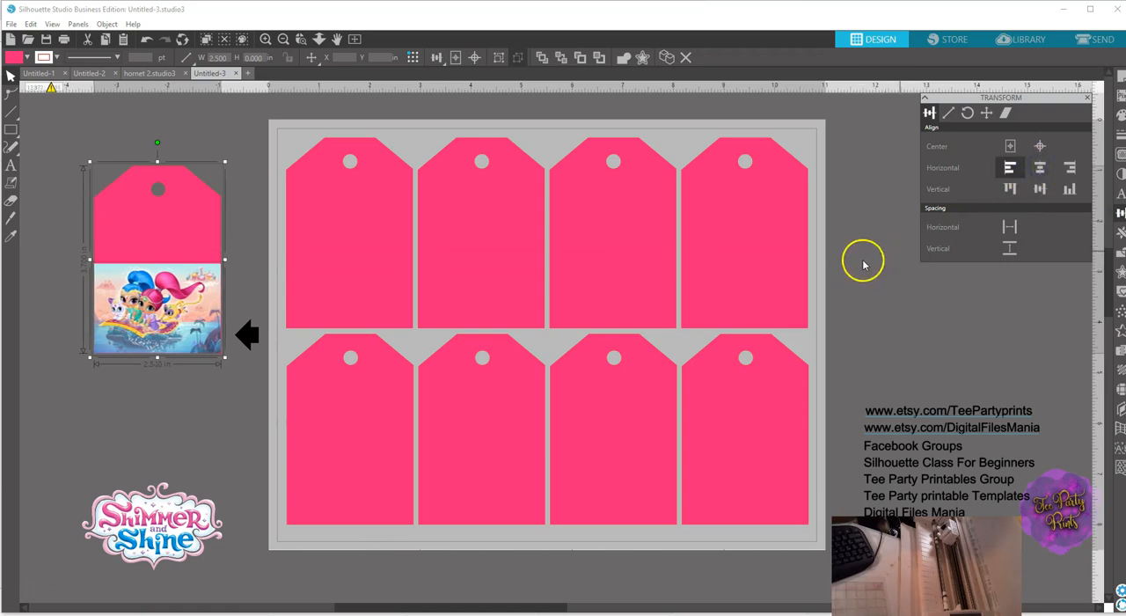
click(240, 141)
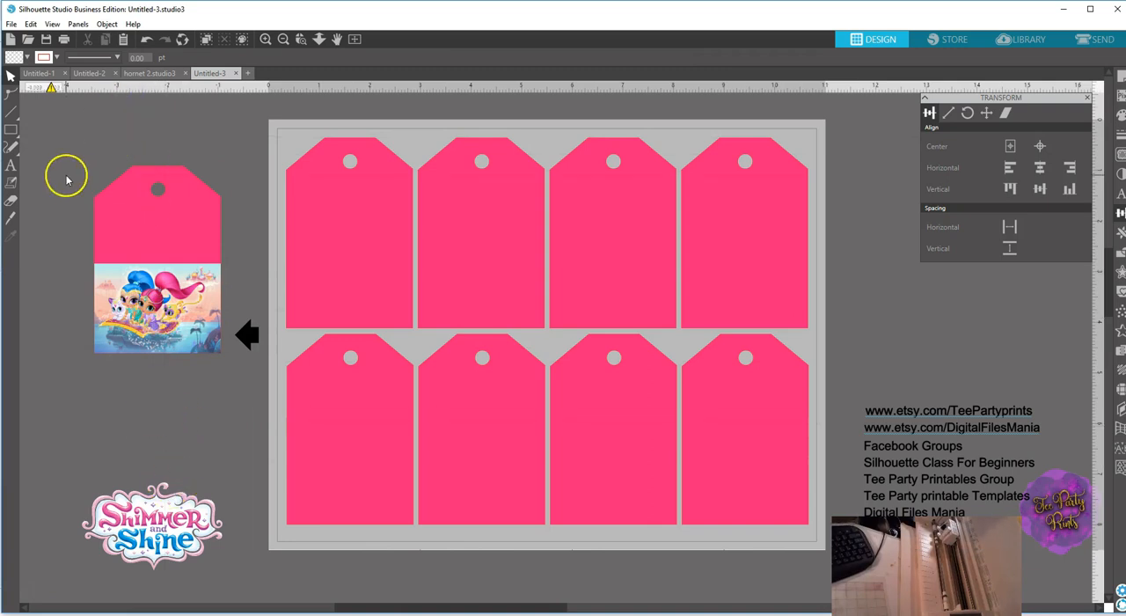
click(156, 331)
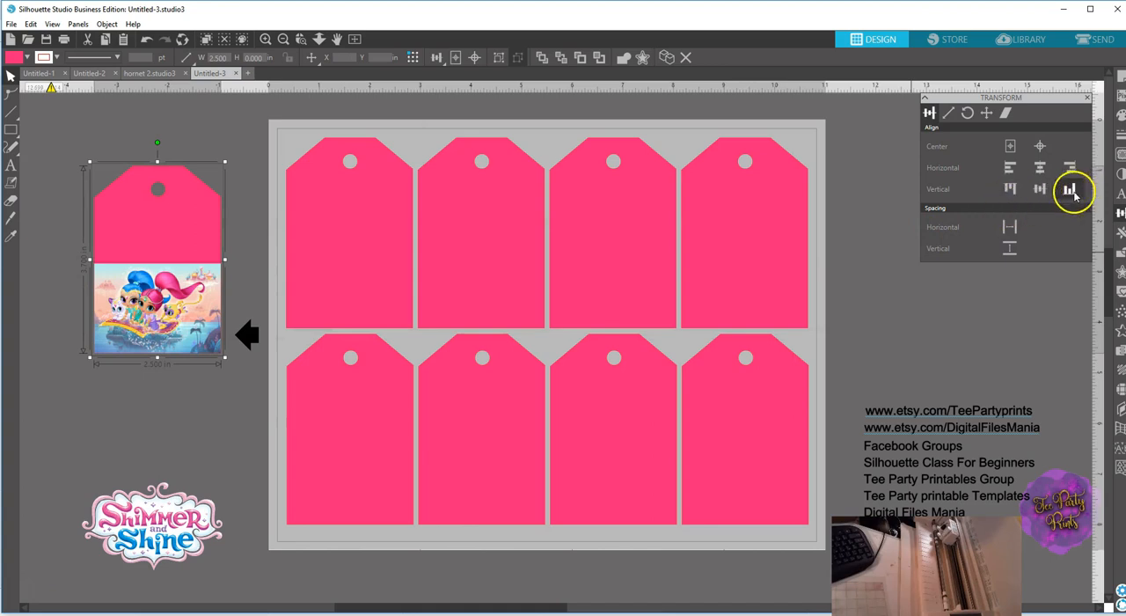
click(155, 127)
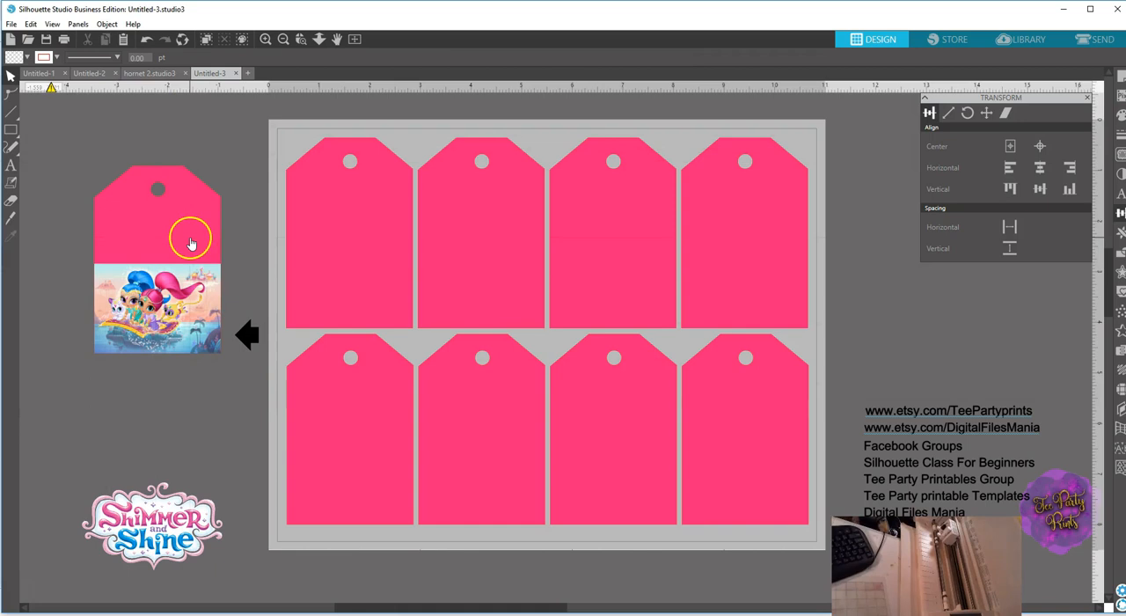
Fill the loose tag with the light blue sampled from the upper edge of the character picture.
click(185, 237)
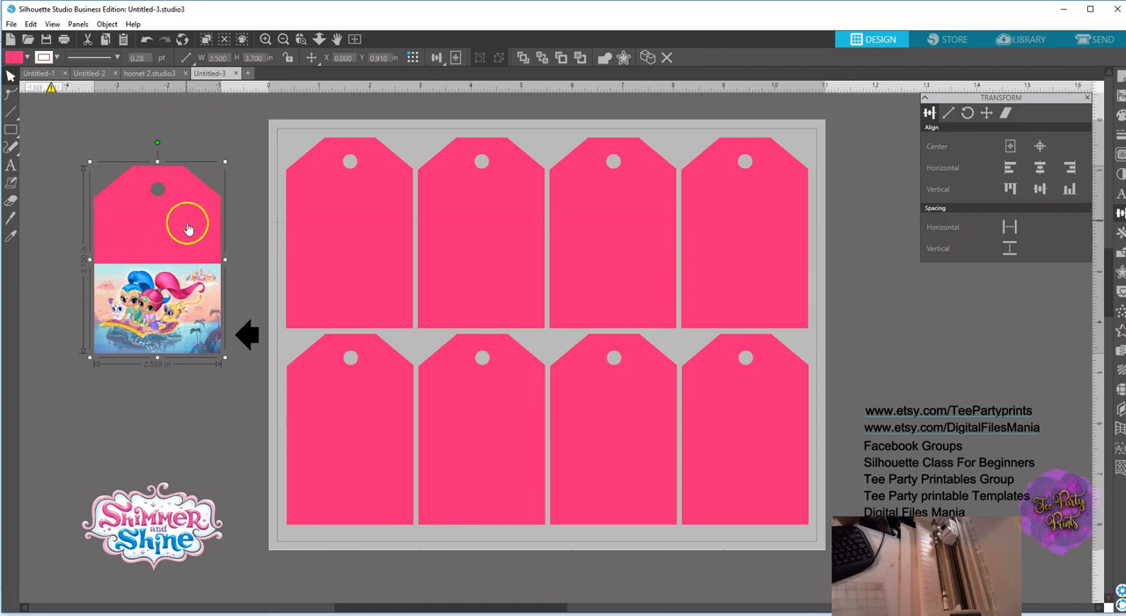
click(1119, 115)
click(1046, 150)
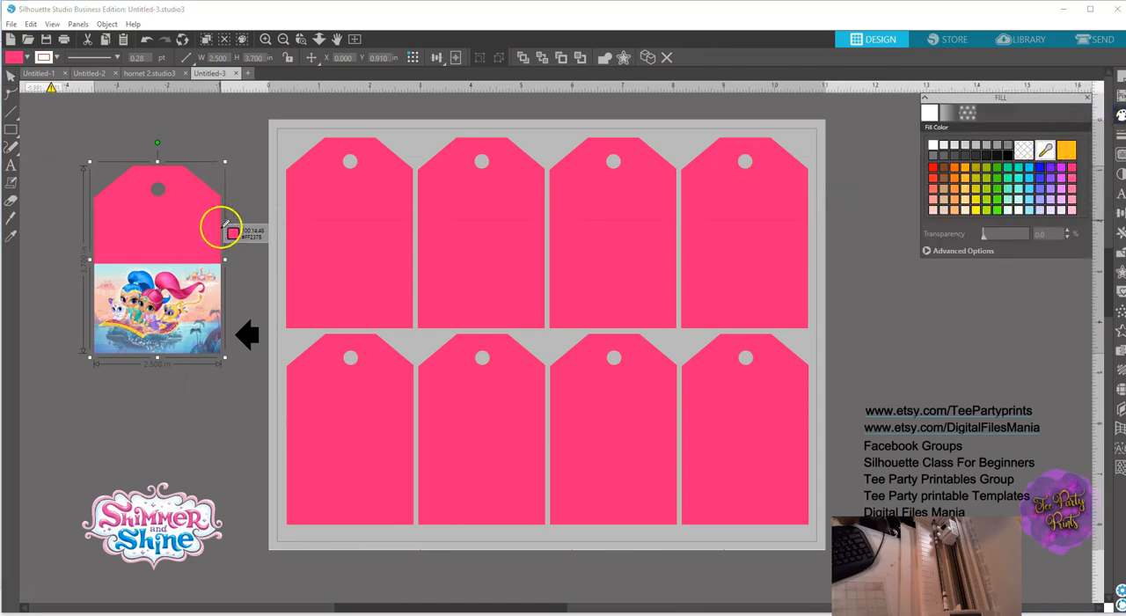
click(183, 263)
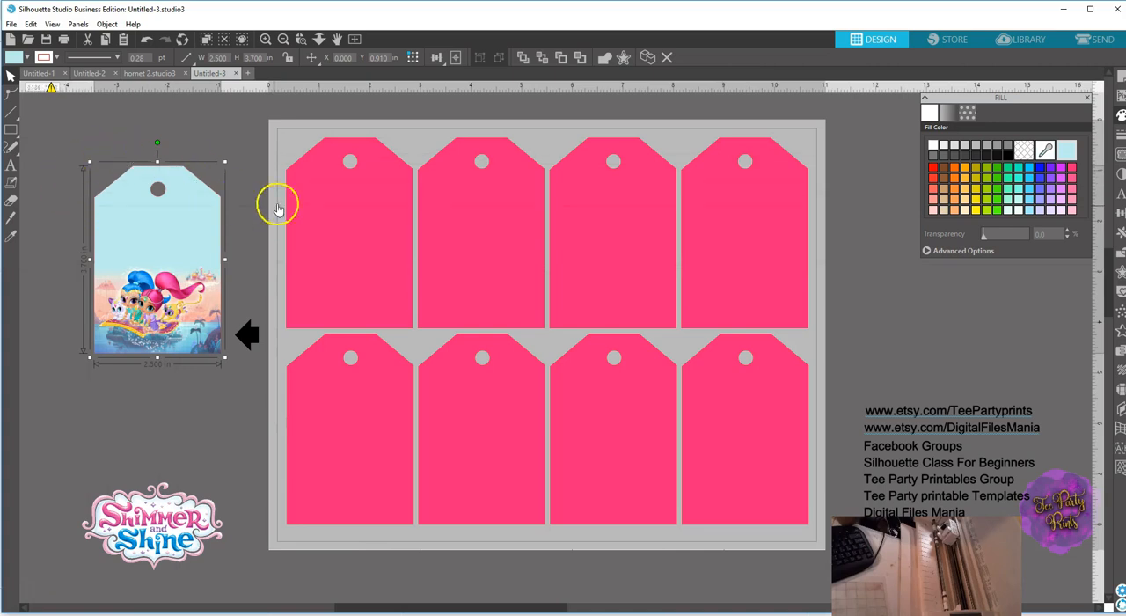
Change the loose tag's outline to a light color that blends with its fill.
click(1117, 134)
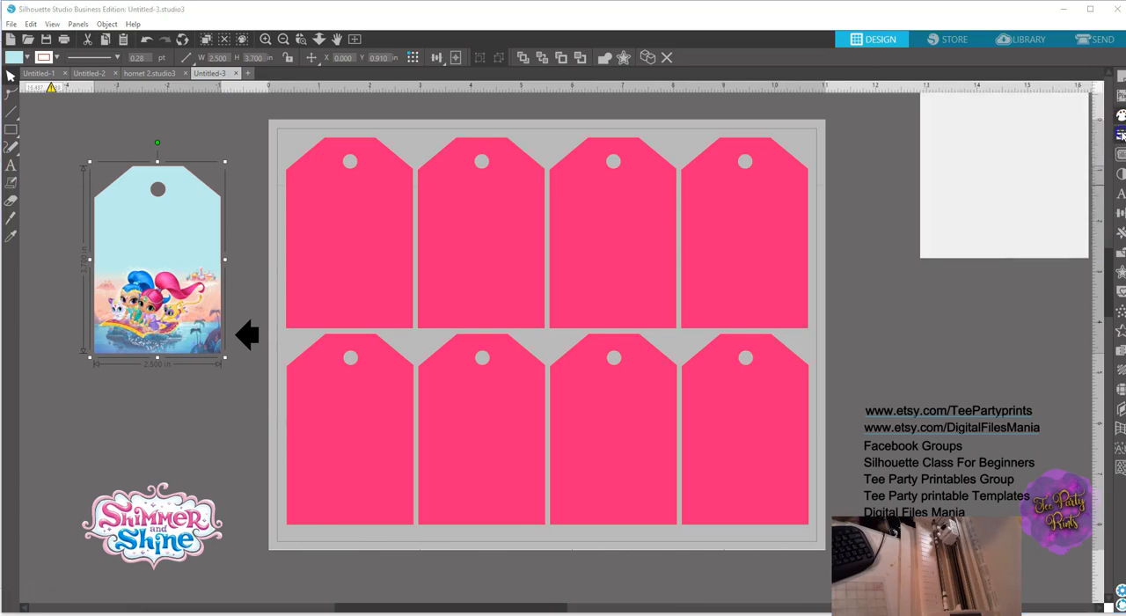
click(949, 114)
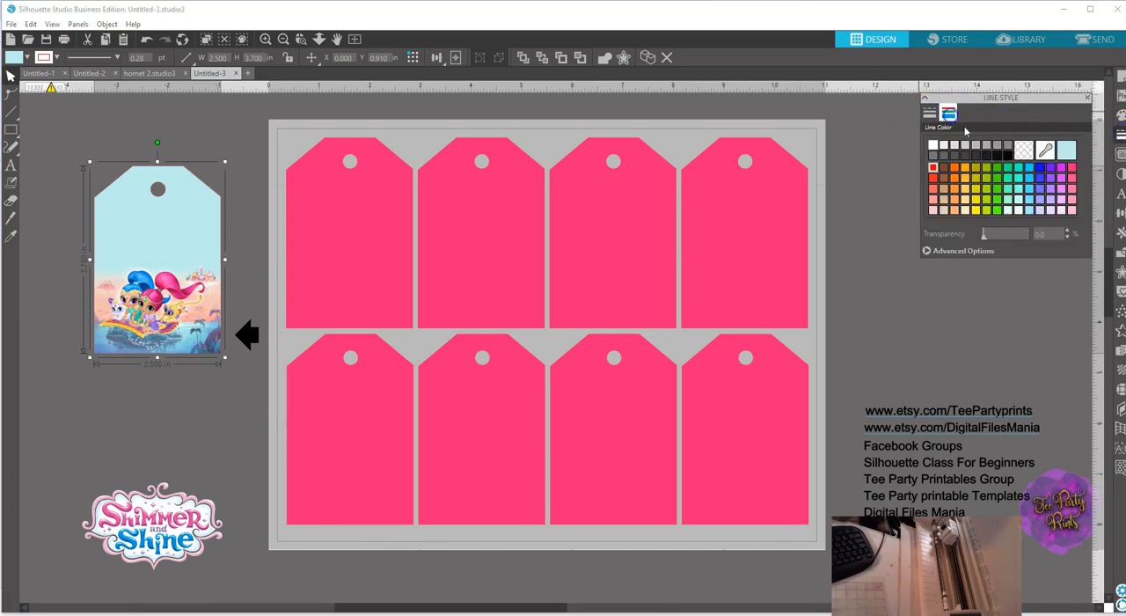
click(238, 143)
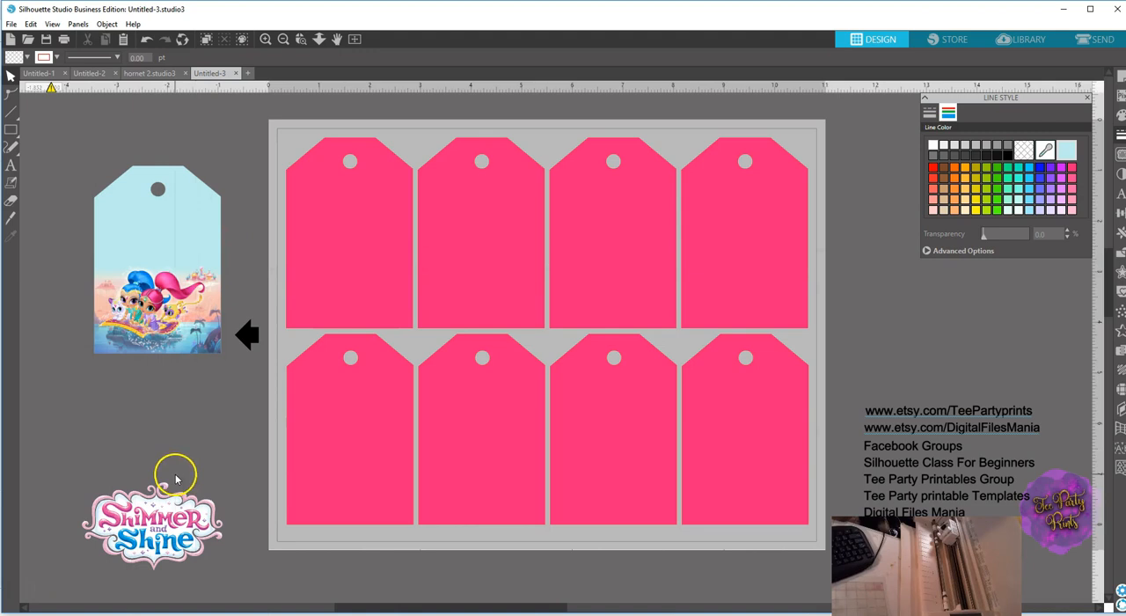
Shrink the Shimmer and Shine logo to about 2.1 in wide and place it on the tag above the characters.
click(159, 525)
drag(158, 525, 158, 441)
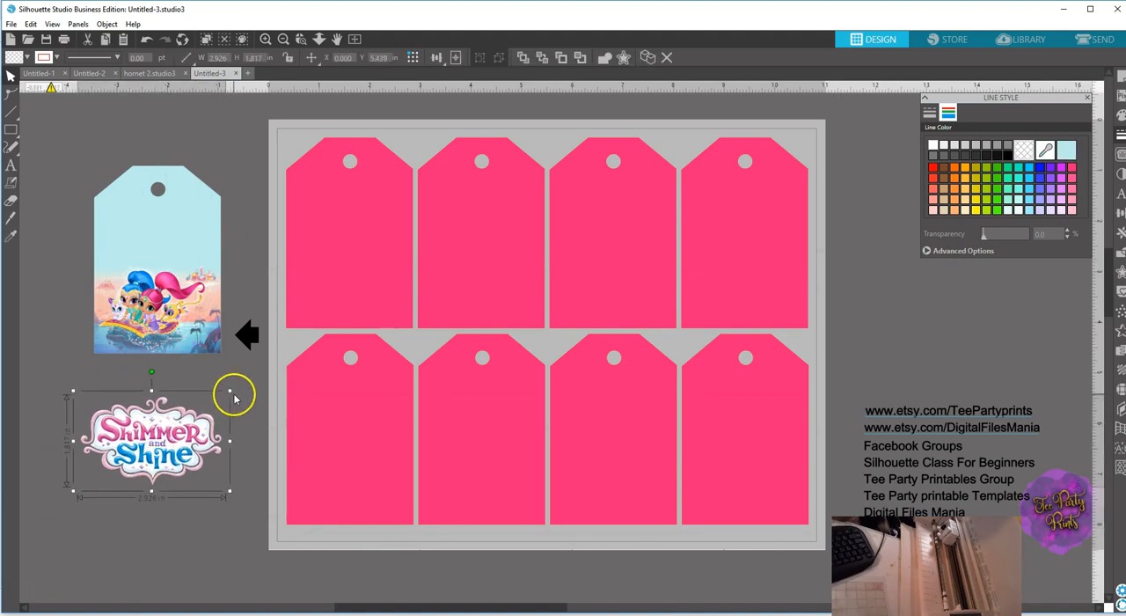
drag(231, 390, 162, 254)
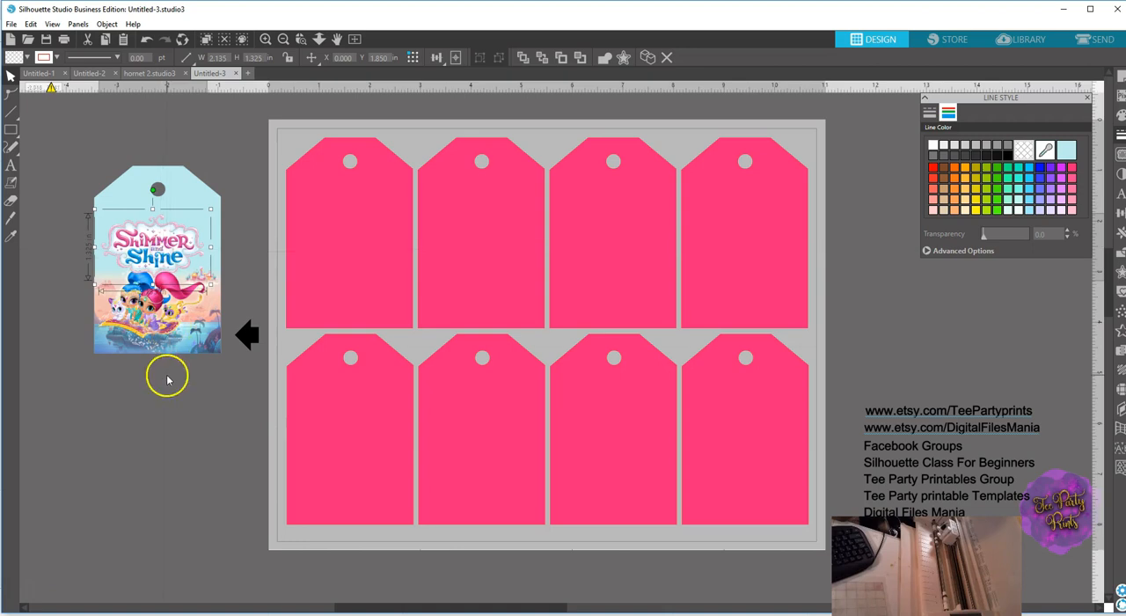
Lower the character picture on the tag, slice across it near its bottom edge with the Knife tool, and delete the cut-off strip.
click(153, 337)
drag(153, 337, 153, 356)
click(10, 218)
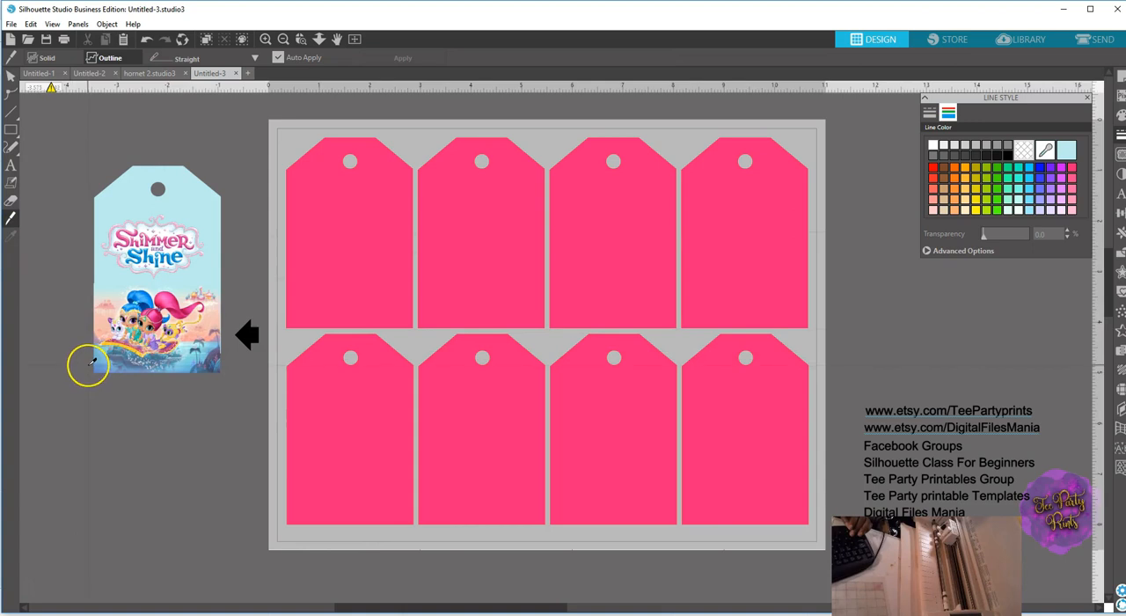
drag(89, 364, 234, 369)
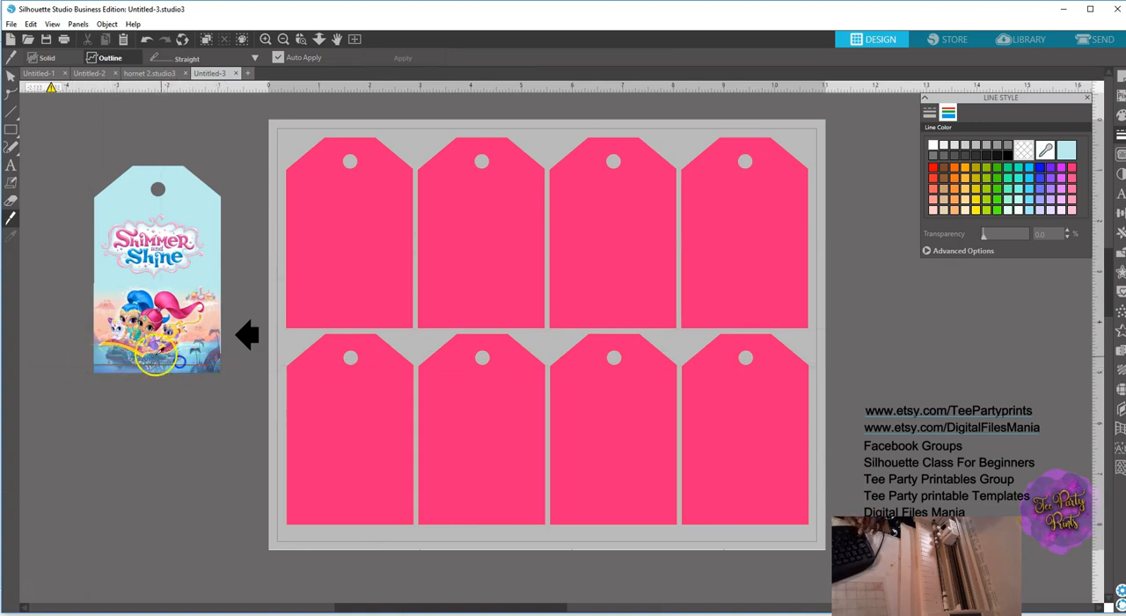
click(10, 76)
click(166, 366)
key(Delete)
Align the trimmed character picture and the tag at their bottom edges and horizontal centers.
click(168, 362)
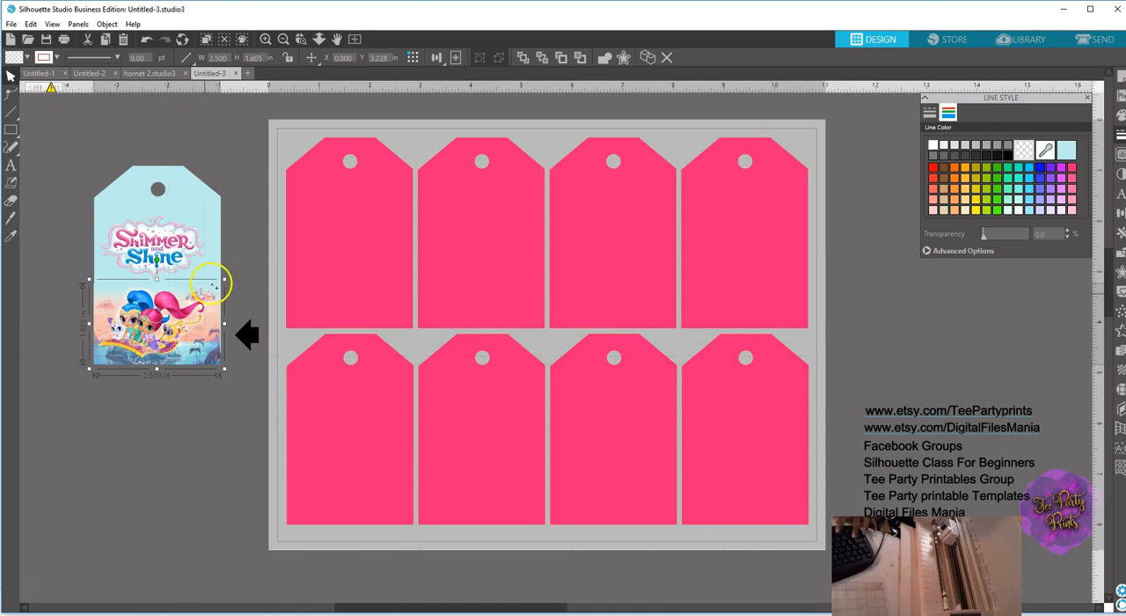
shift+click(218, 207)
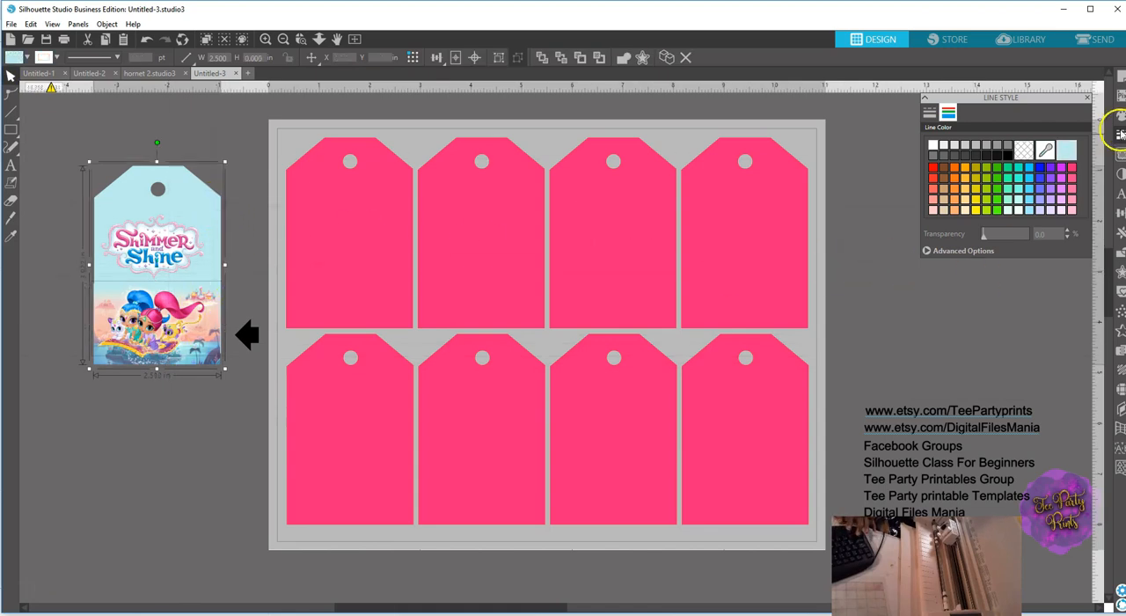
click(1120, 213)
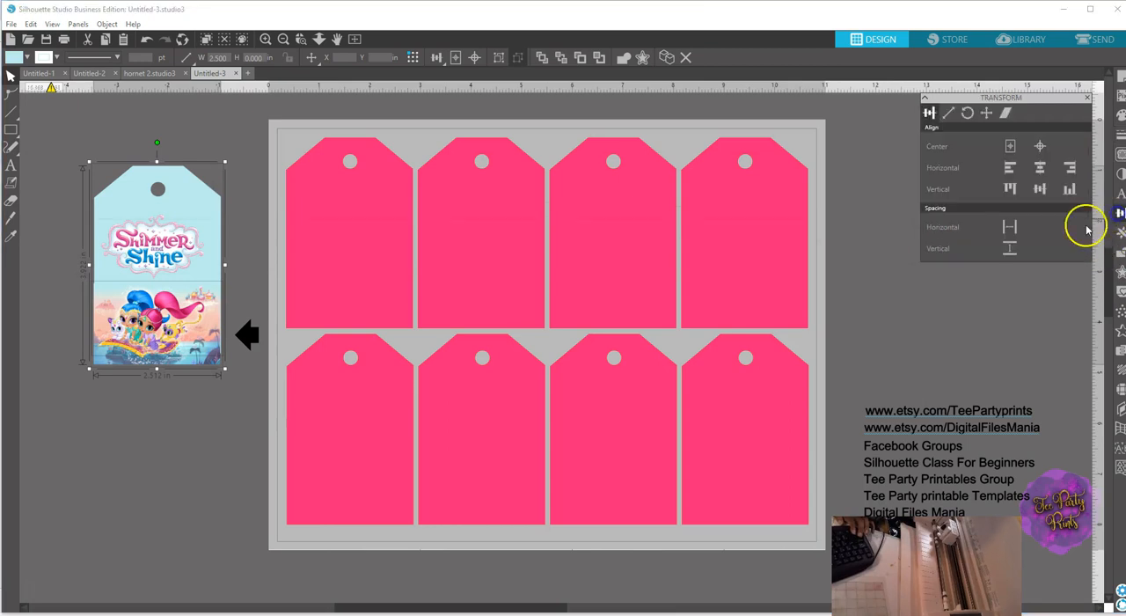
click(1069, 188)
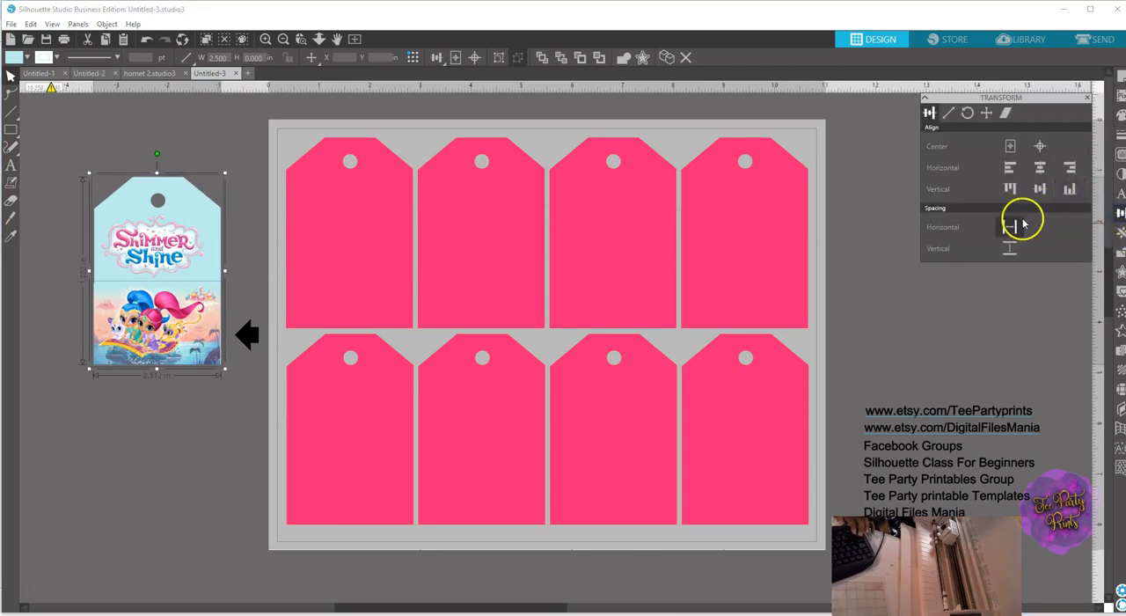
click(1039, 167)
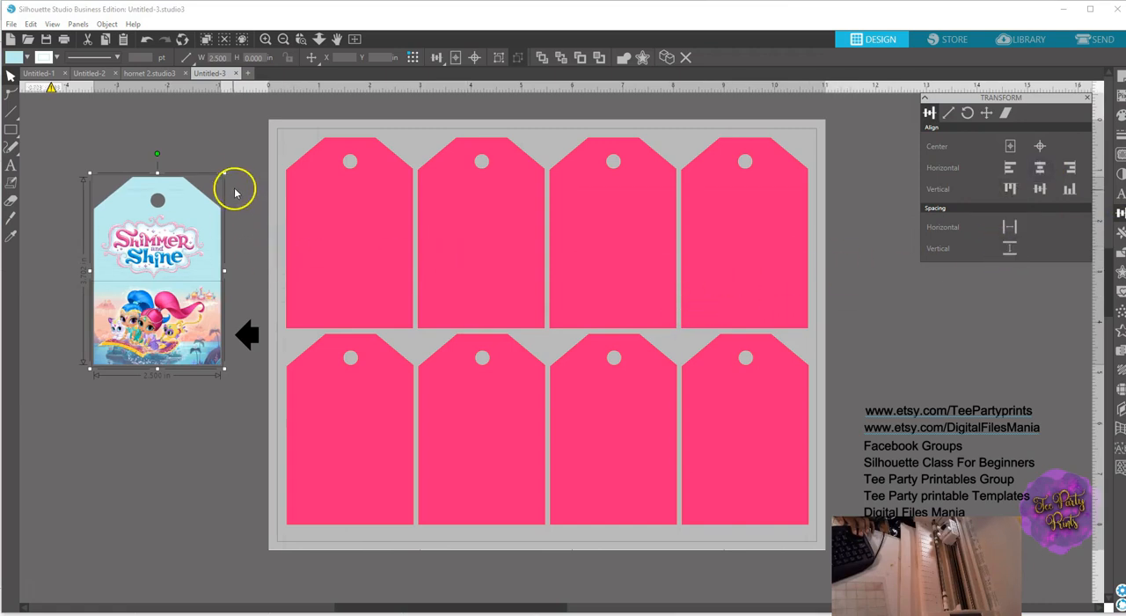
Move the logo slightly down the tag so it sits closer to the characters.
click(154, 255)
drag(156, 264, 152, 271)
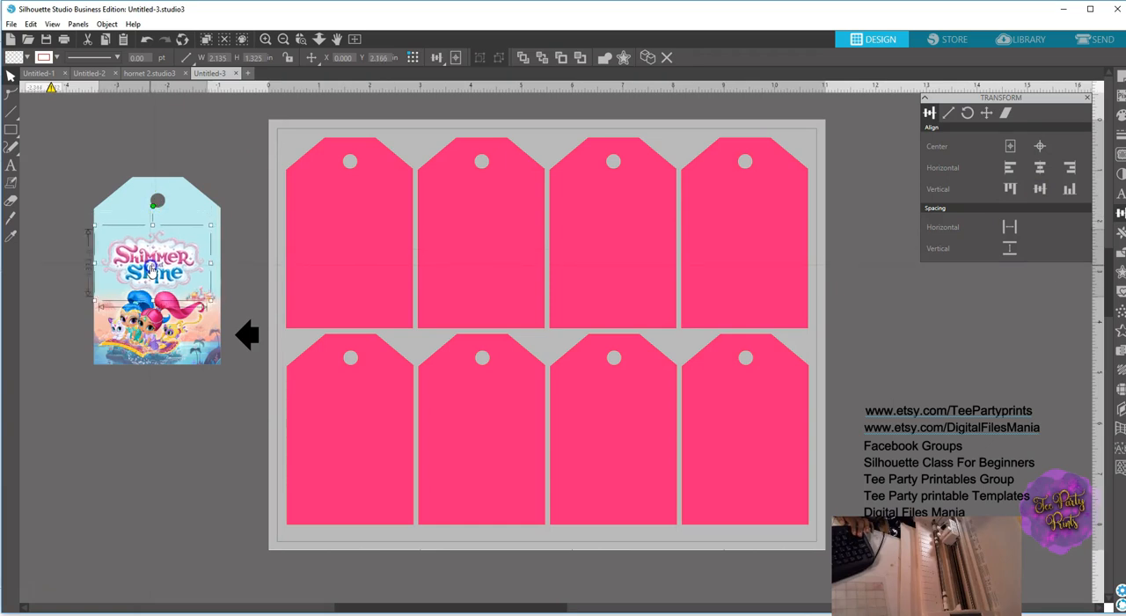
click(196, 180)
click(66, 228)
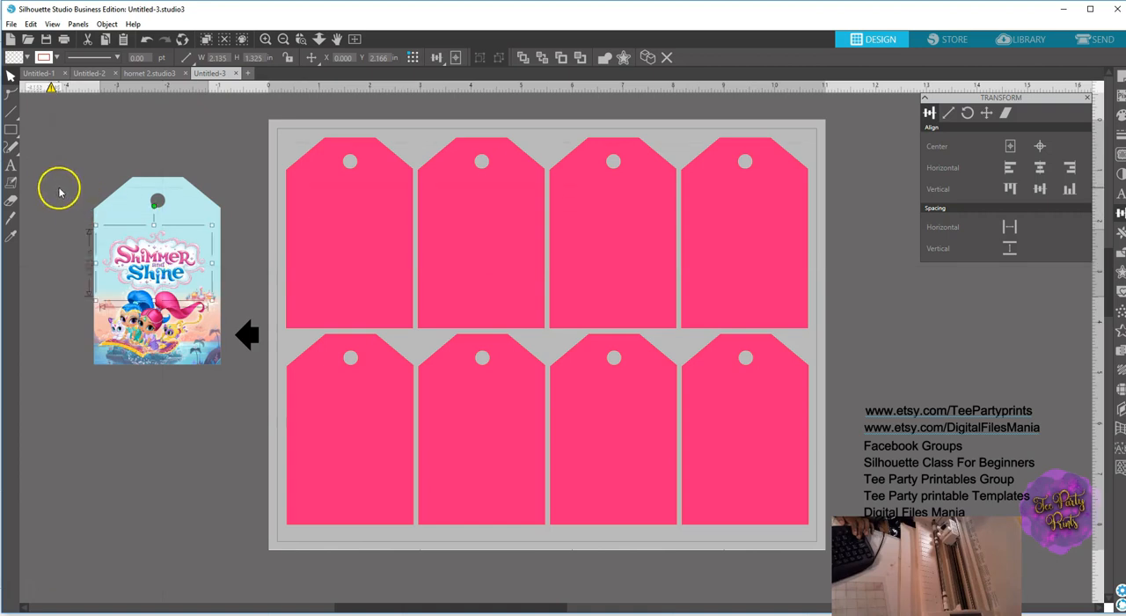
Add a text object with the child's first name below the tag.
click(11, 165)
click(114, 436)
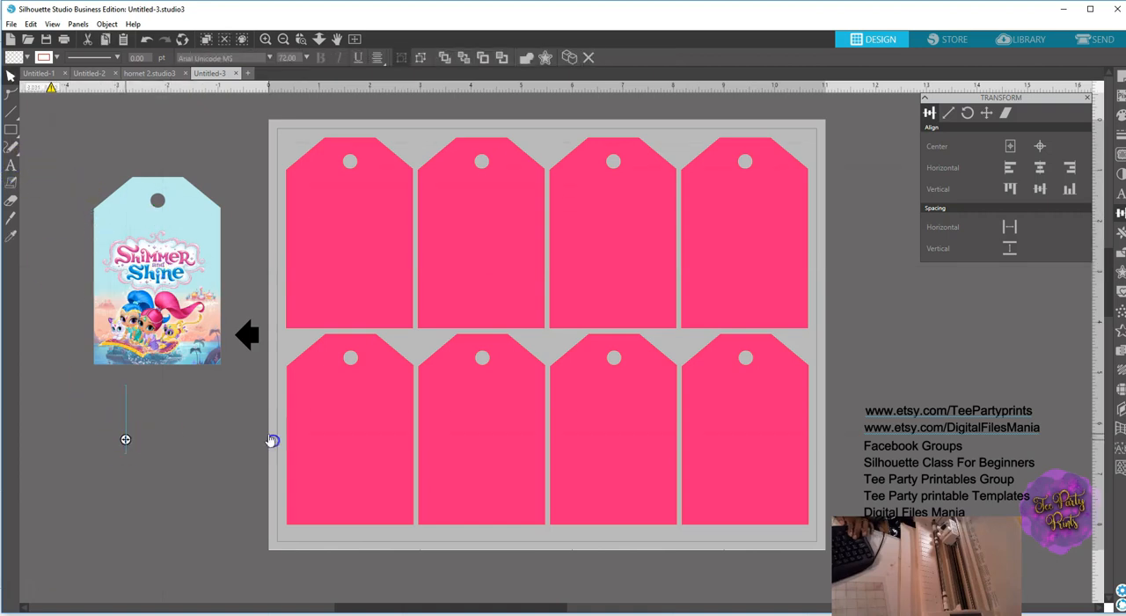
text(Jhon)
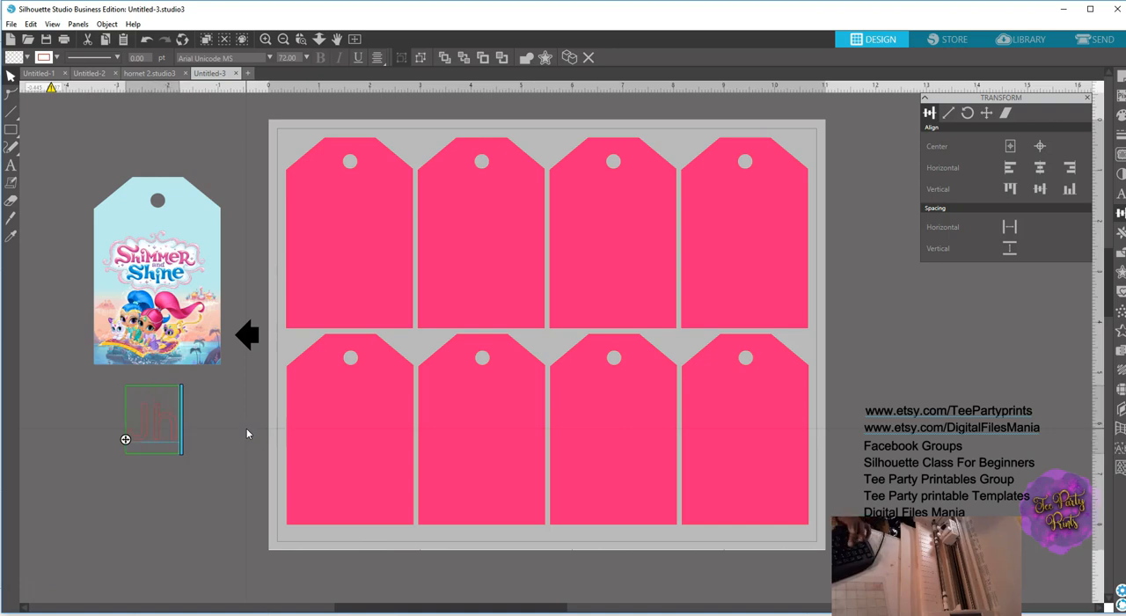
text('s)
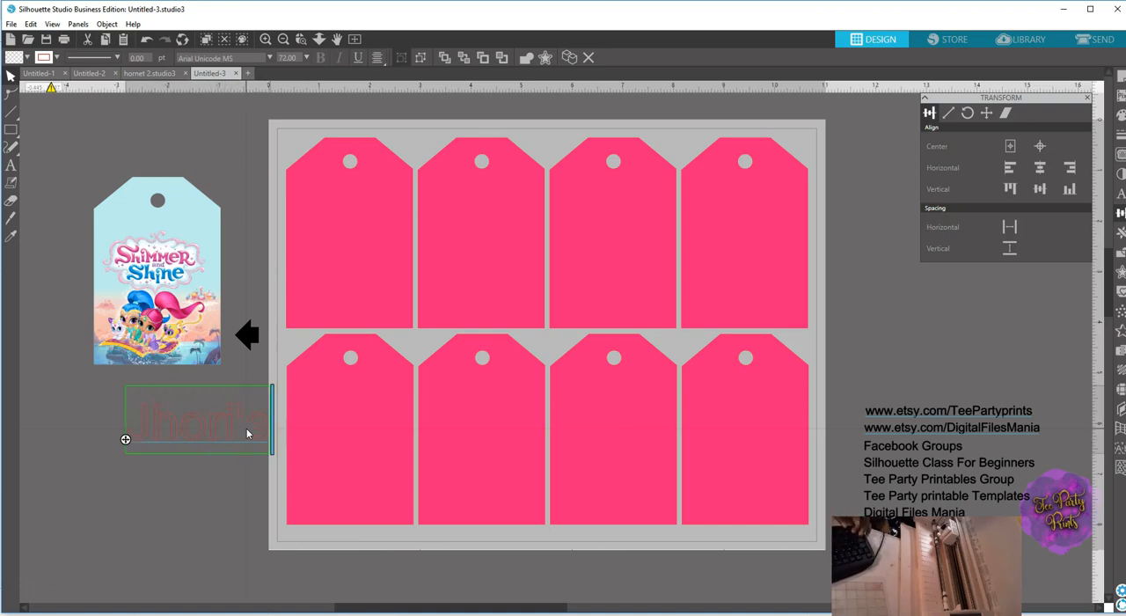
key(BackSpace)
key(BackSpace)
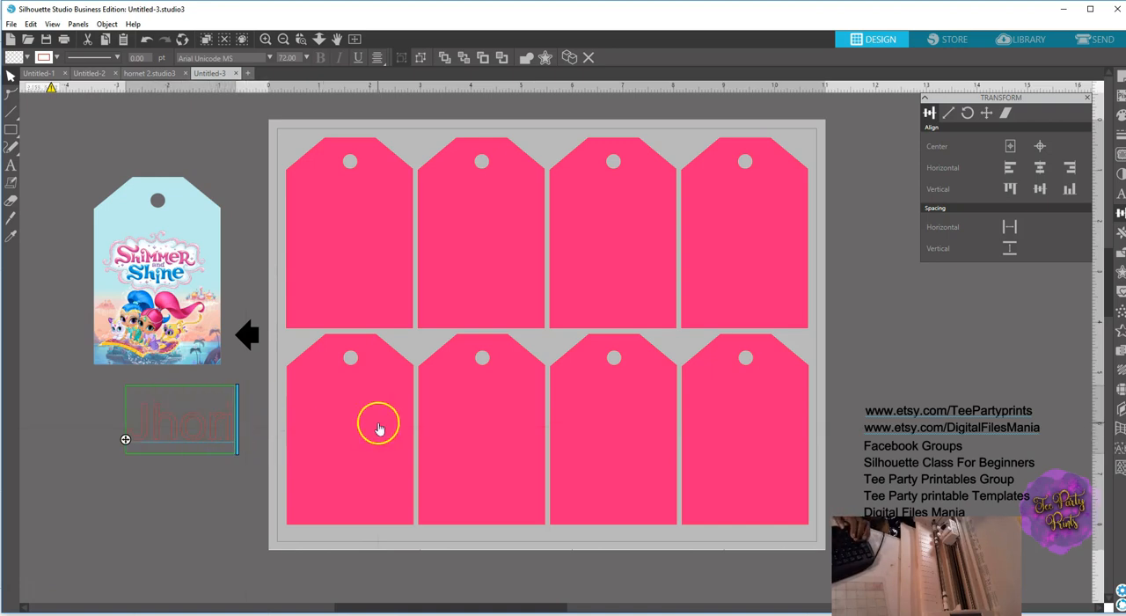
click(245, 367)
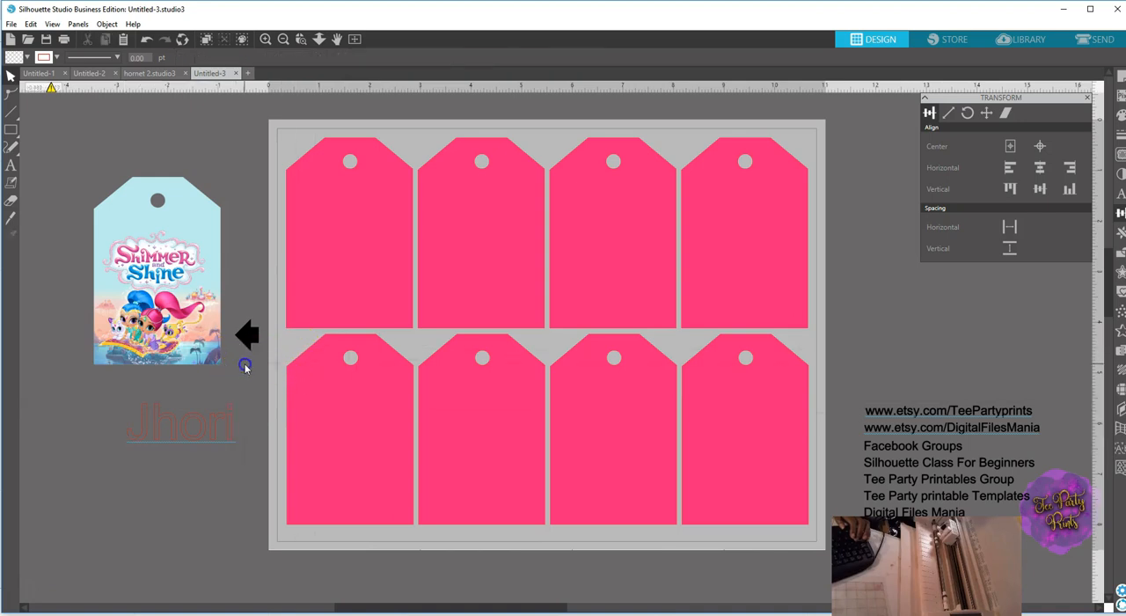
Append 's to the name text below the tag.
click(195, 416)
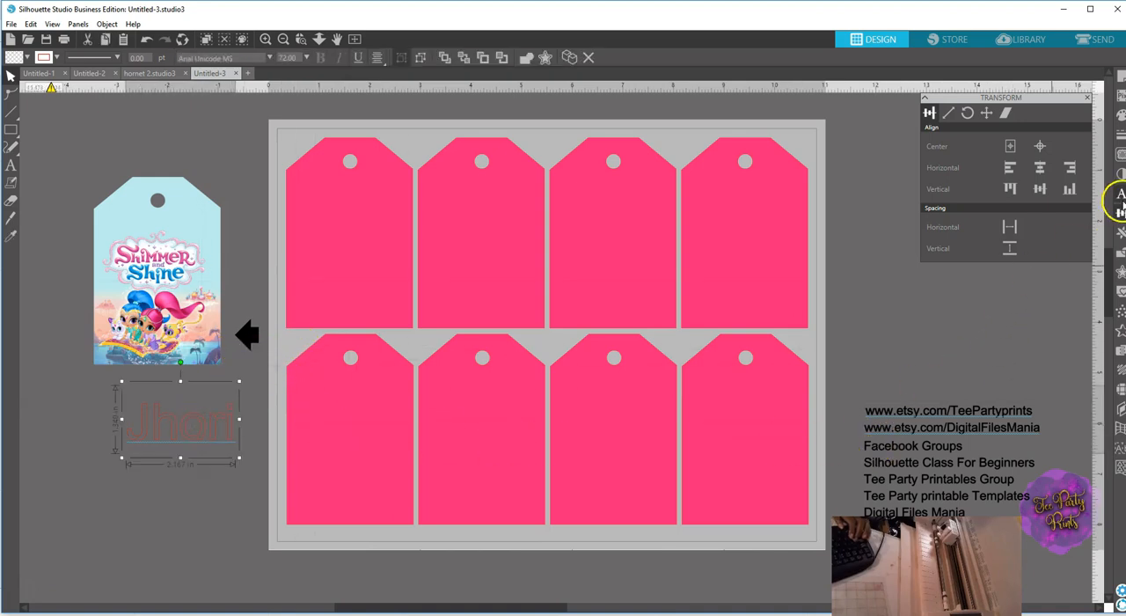
double_click(235, 437)
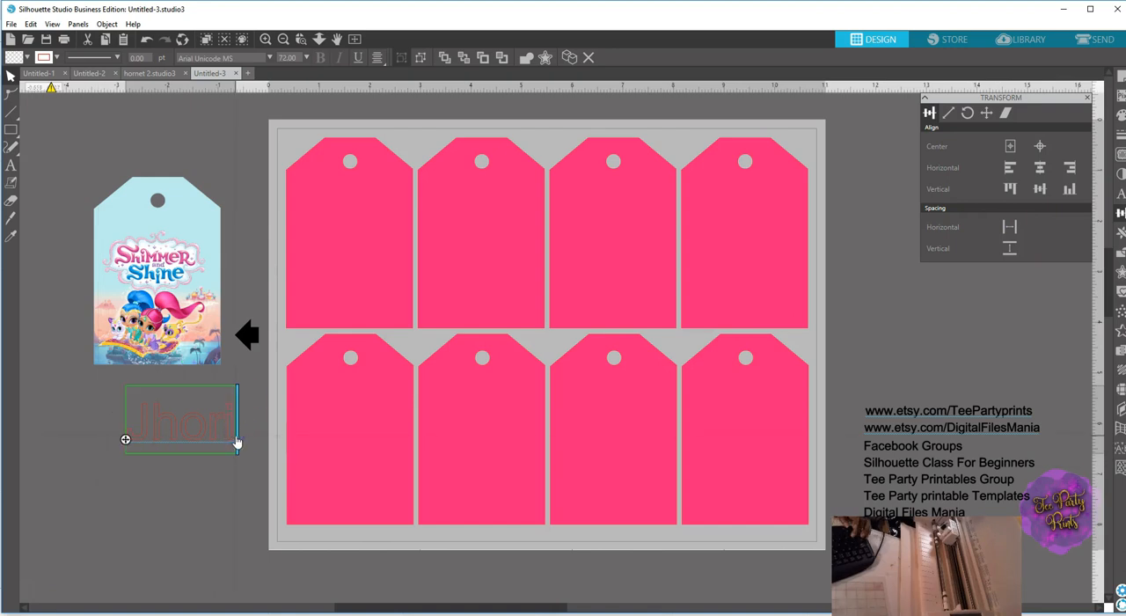
text('s)
key(BackSpace)
key(BackSpace)
text('s)
click(271, 401)
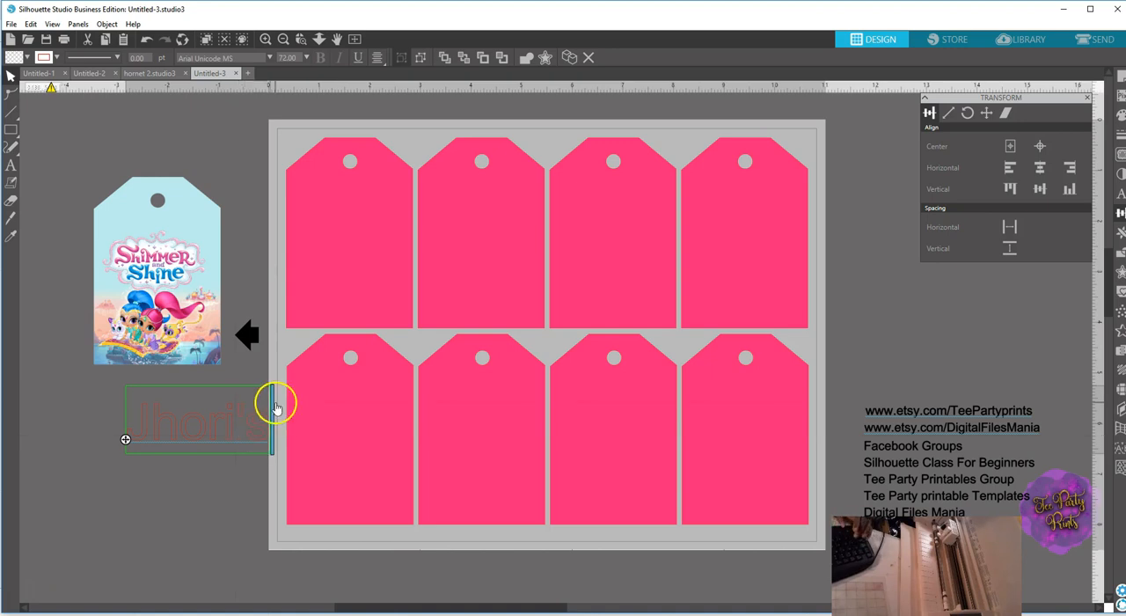
Set the name text's font to Amastery Script and move the text directly below the tag, clear of the page.
right_click(231, 427)
click(291, 60)
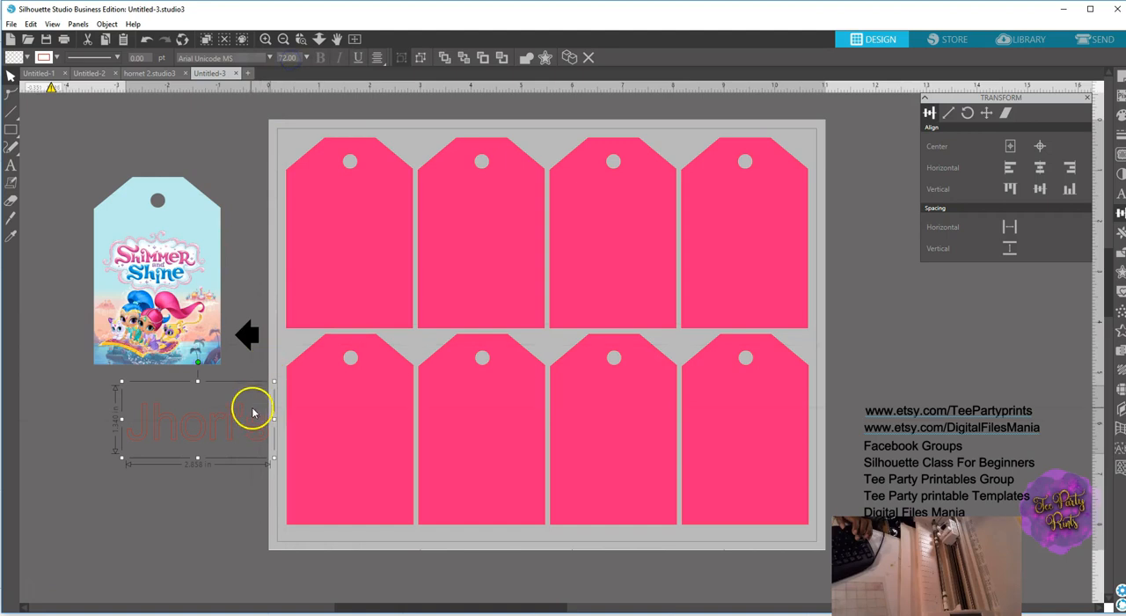
click(1120, 194)
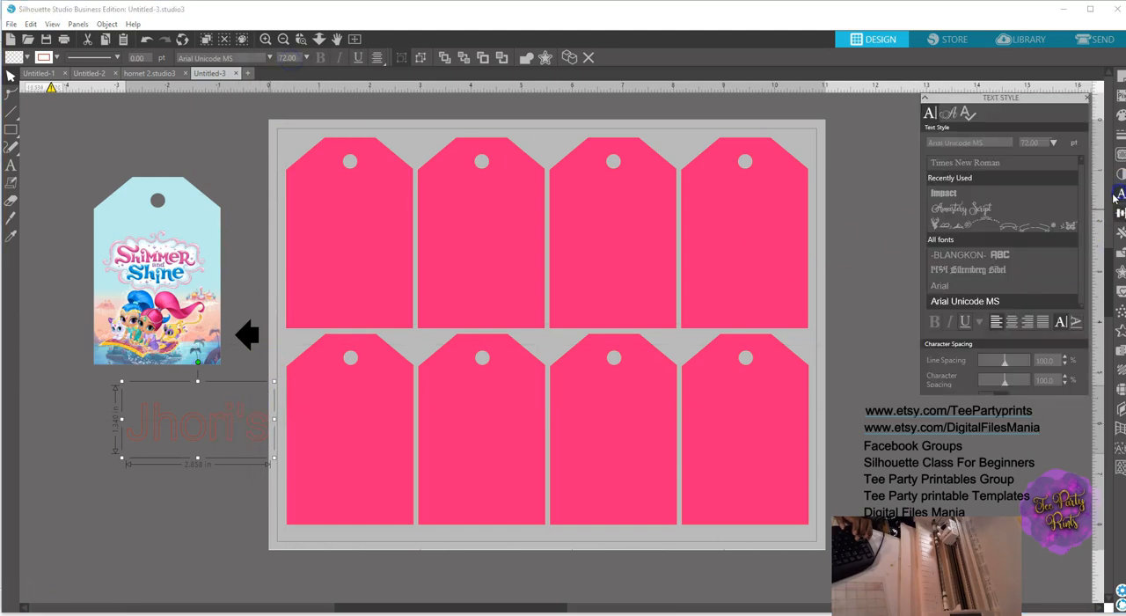
click(959, 214)
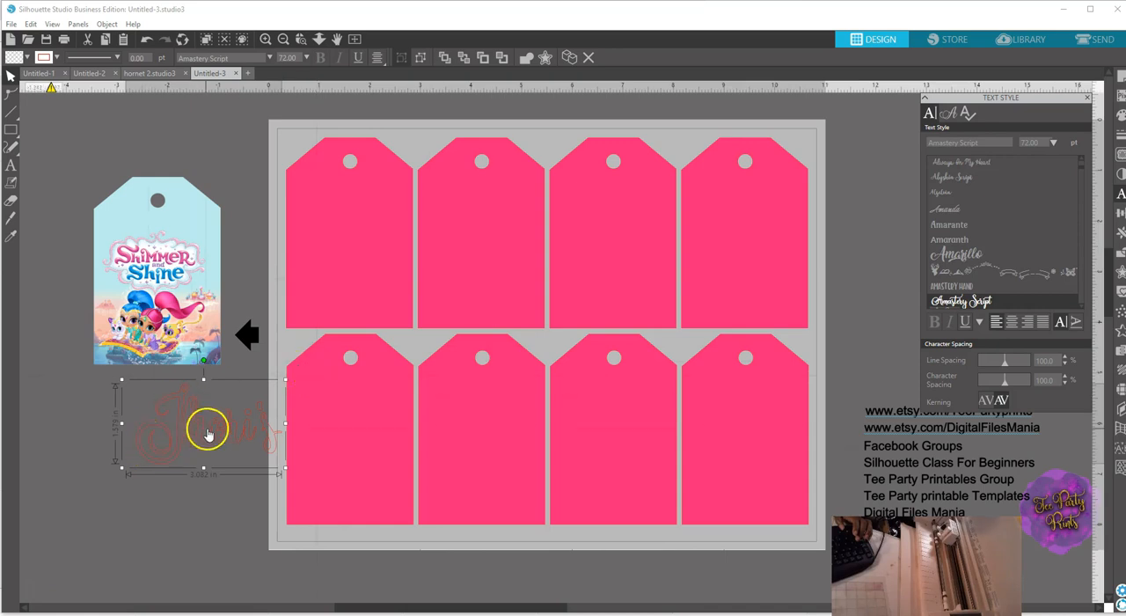
drag(209, 428, 147, 444)
Weld the letters of the name text and group the resulting pieces.
right_click(147, 456)
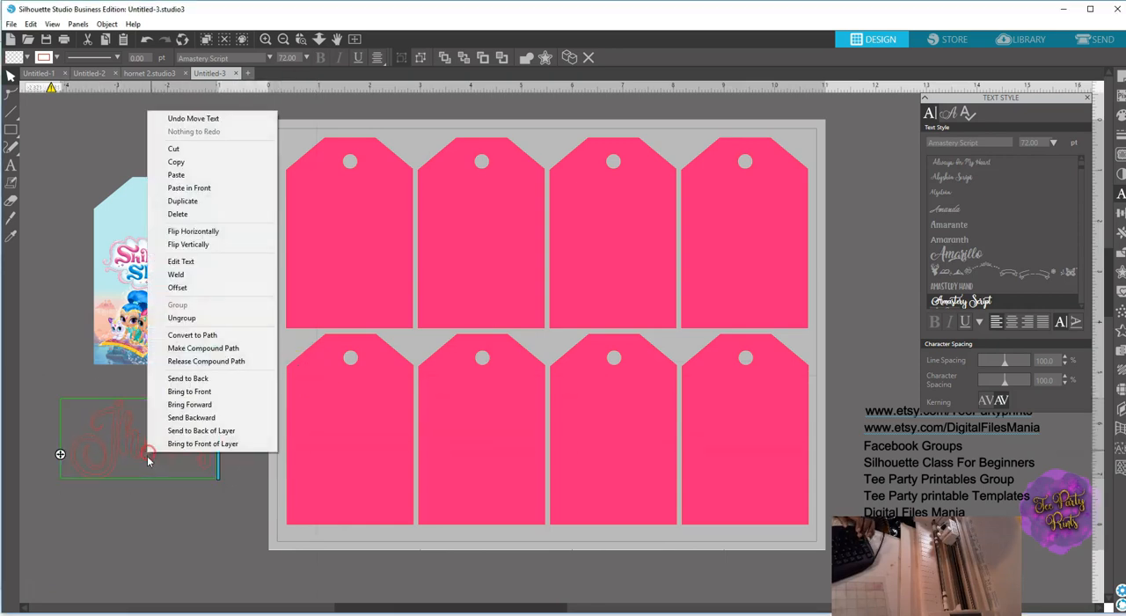
click(179, 275)
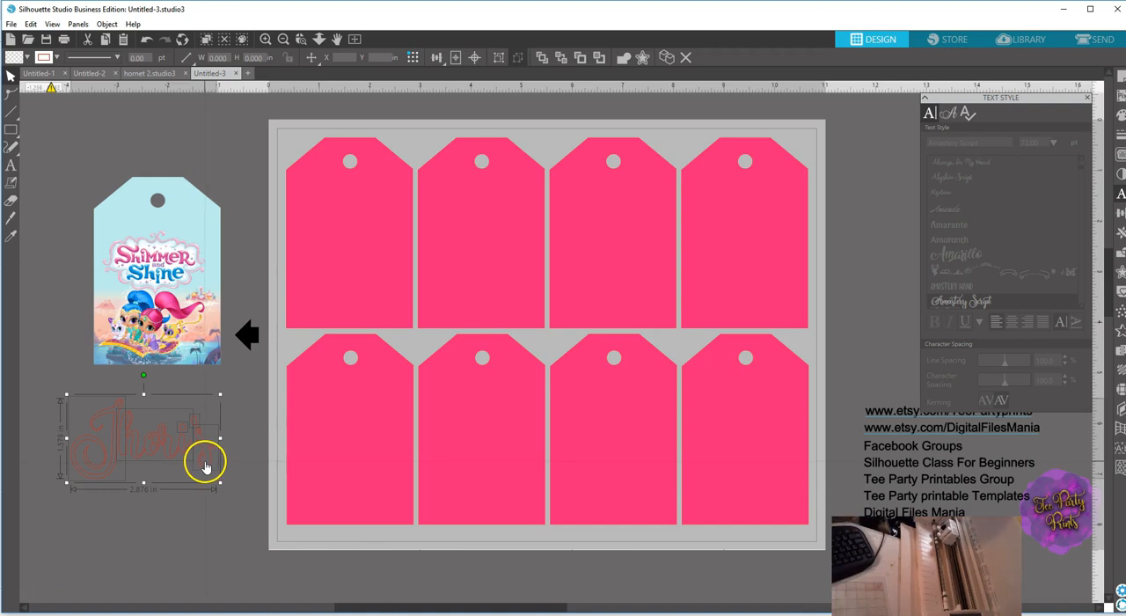
right_click(204, 465)
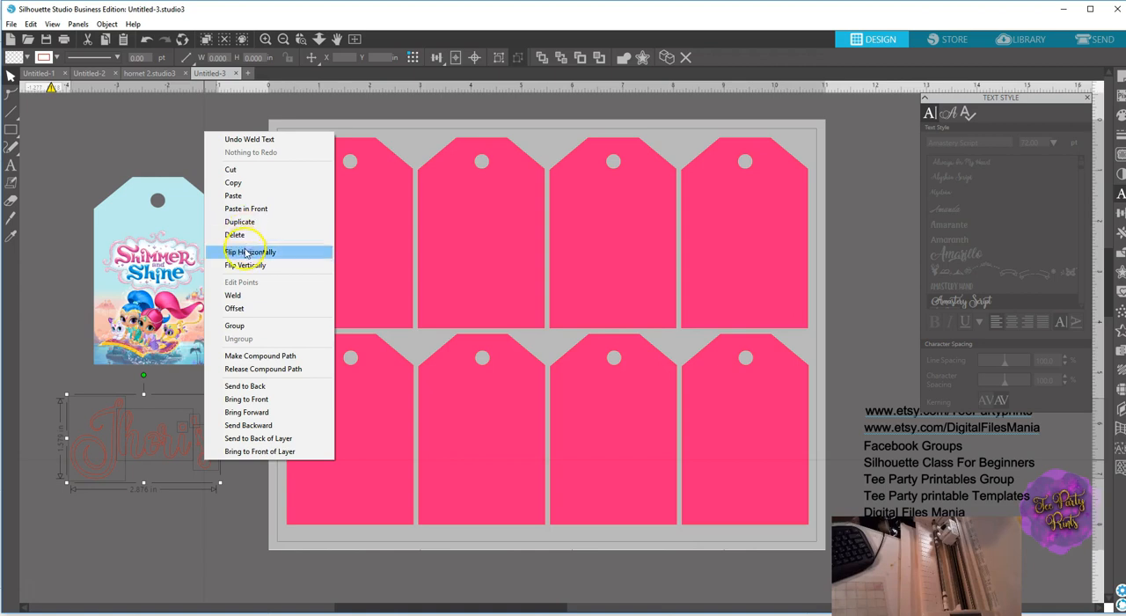
click(234, 326)
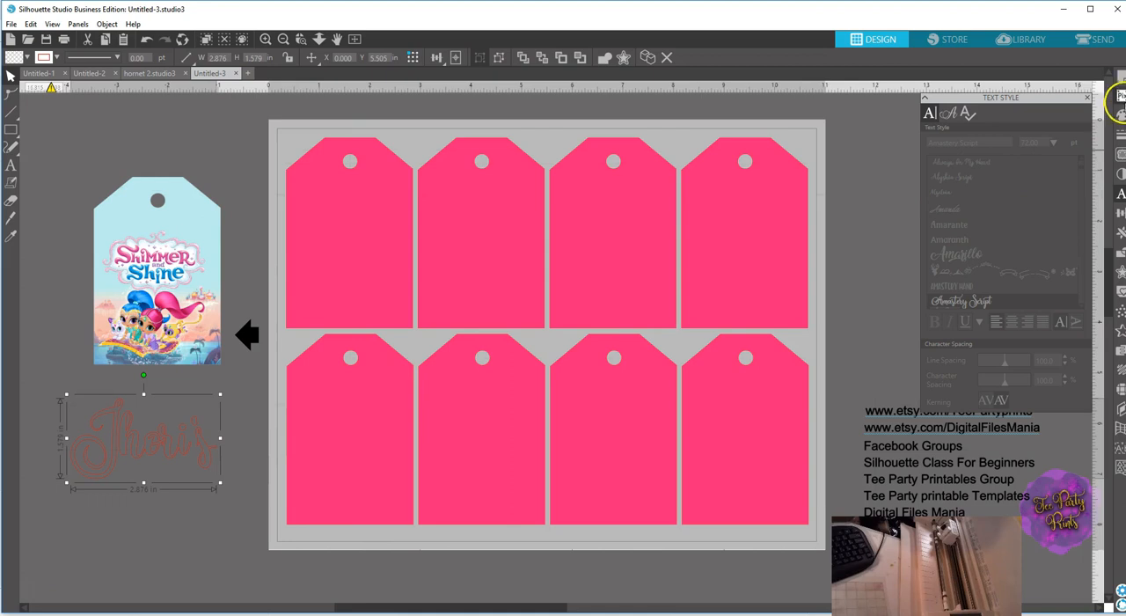
Fill the name with the pink sampled from the word Shimmer in the logo.
click(1120, 115)
click(1044, 150)
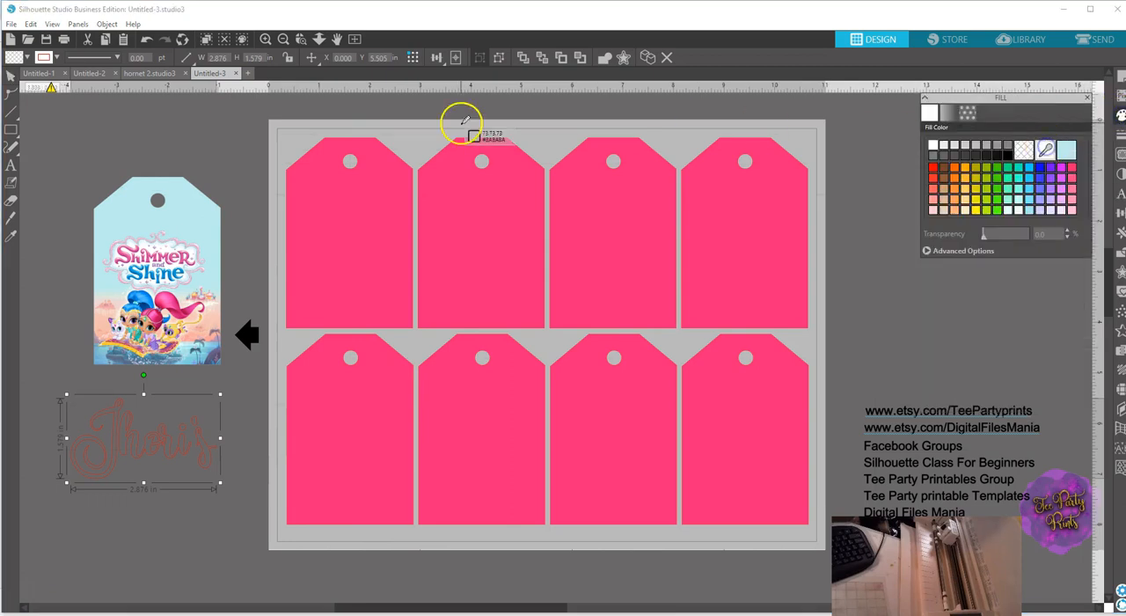
click(187, 255)
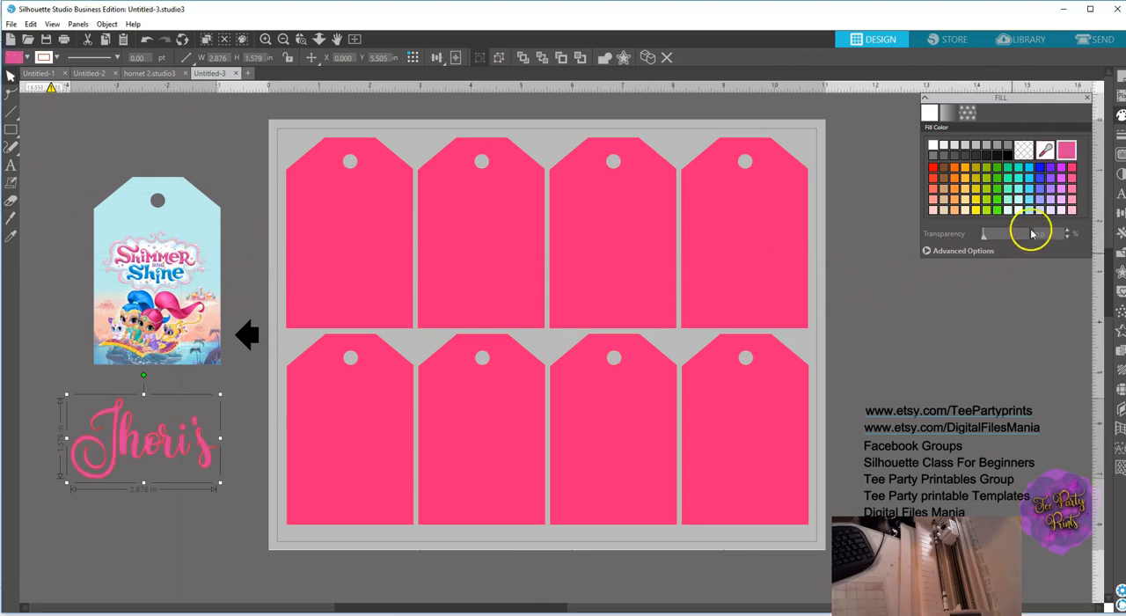
click(1045, 151)
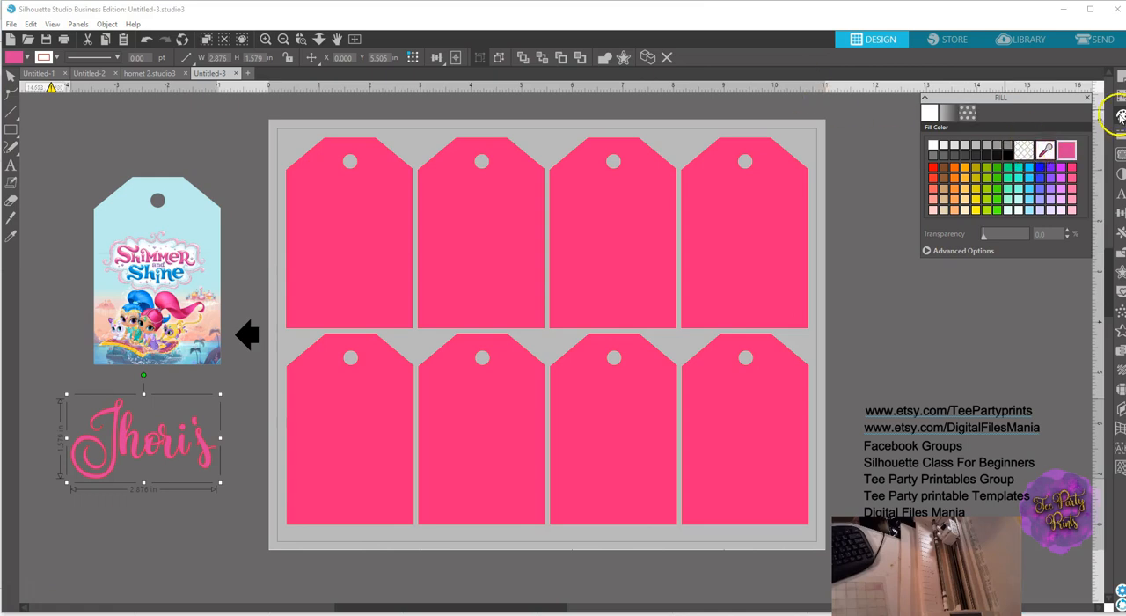
Set the name's line color to the pink sampled from the logo's Shimmer lettering.
click(1120, 133)
click(948, 113)
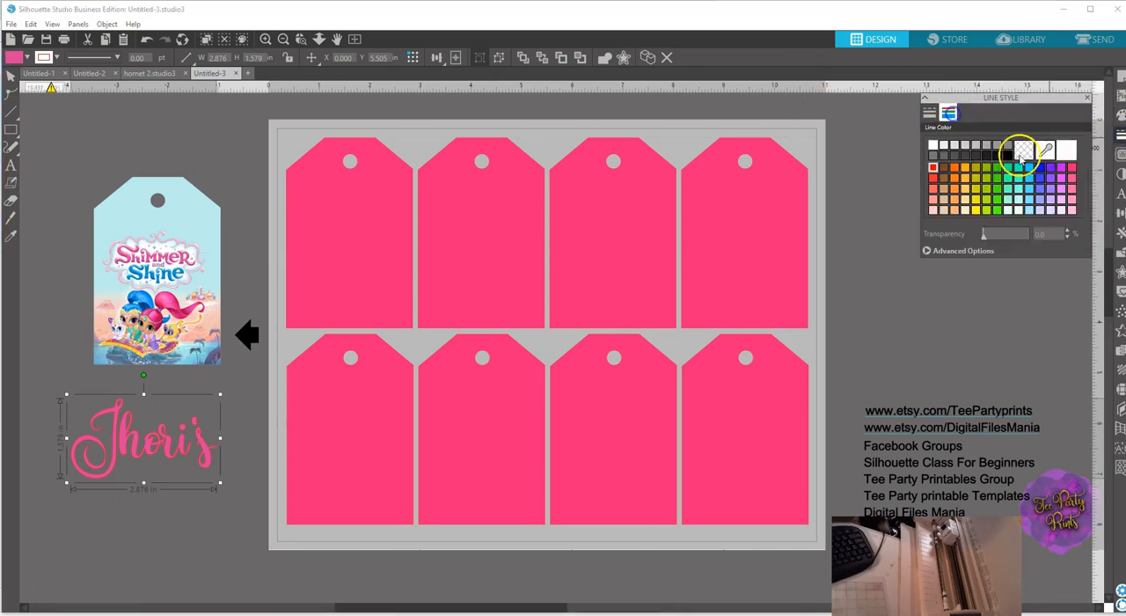
click(1045, 151)
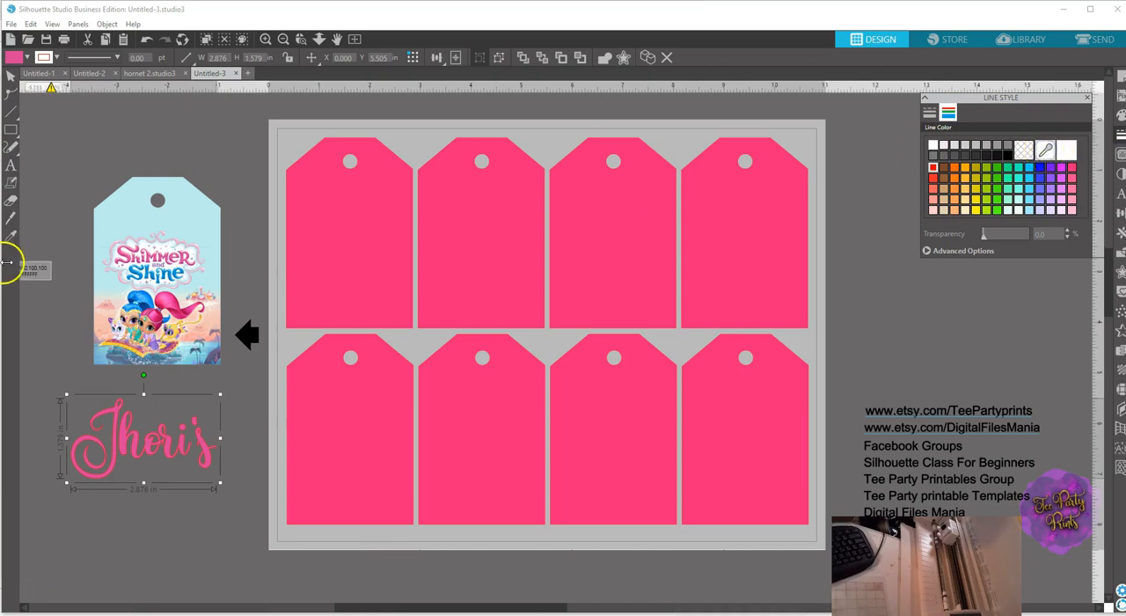
click(187, 250)
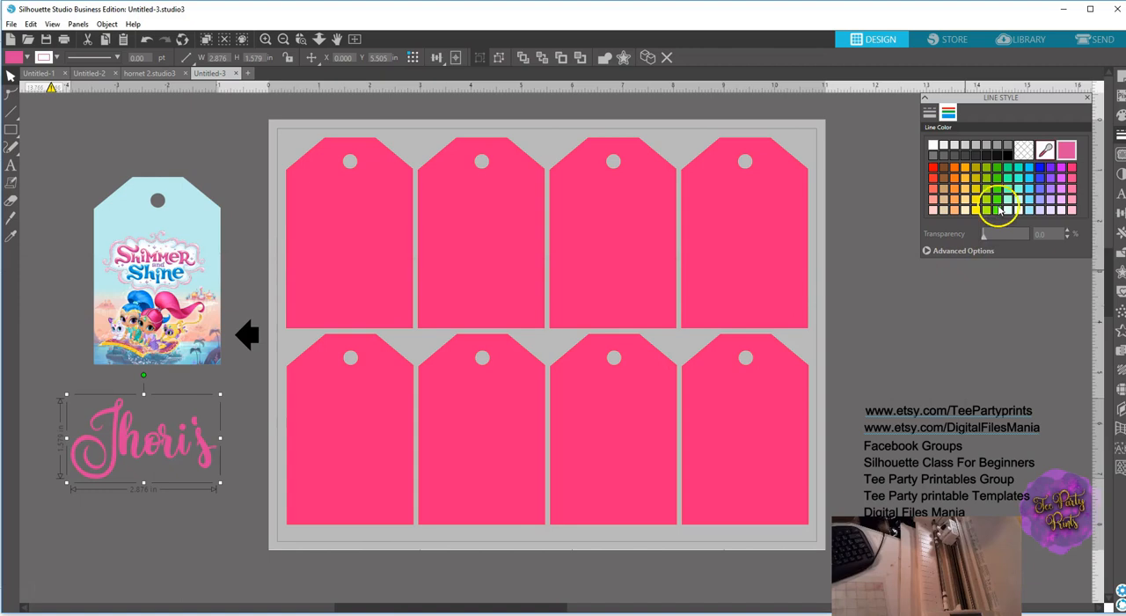
Shrink the name to about 1.56 in wide and place it on the tag above the logo.
click(1120, 115)
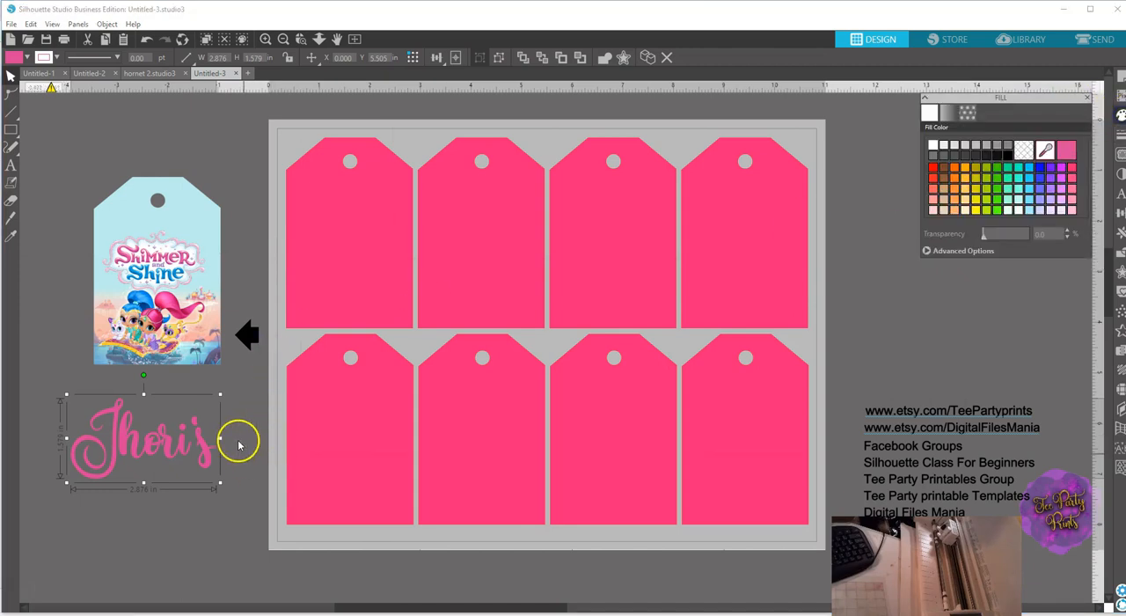
drag(219, 394, 190, 229)
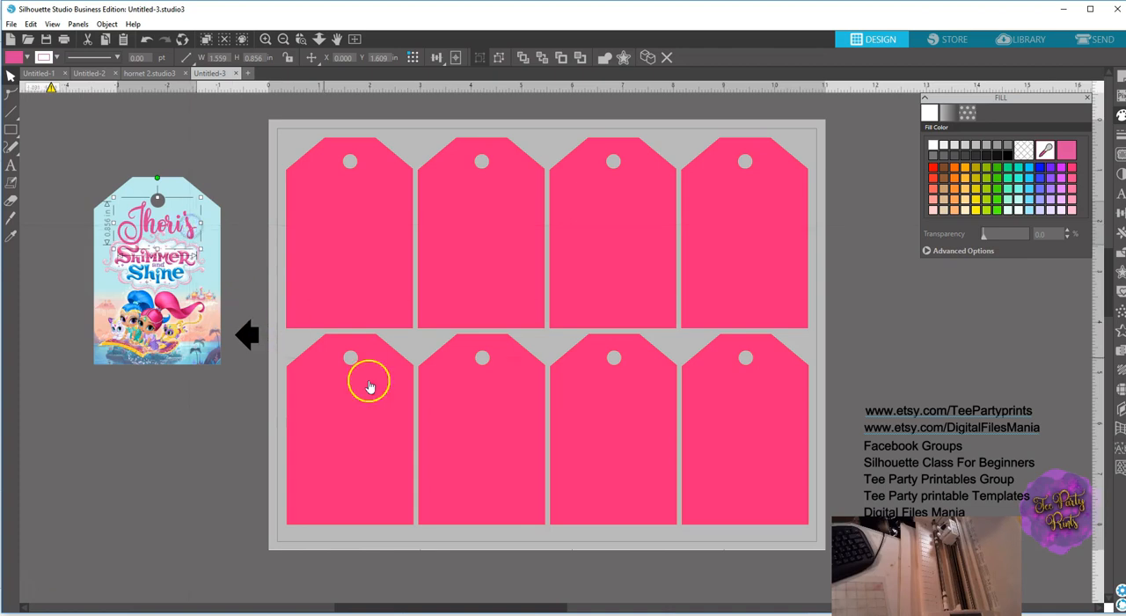
Create an offset of about 0.045 in with rounded corners around the name.
click(1120, 280)
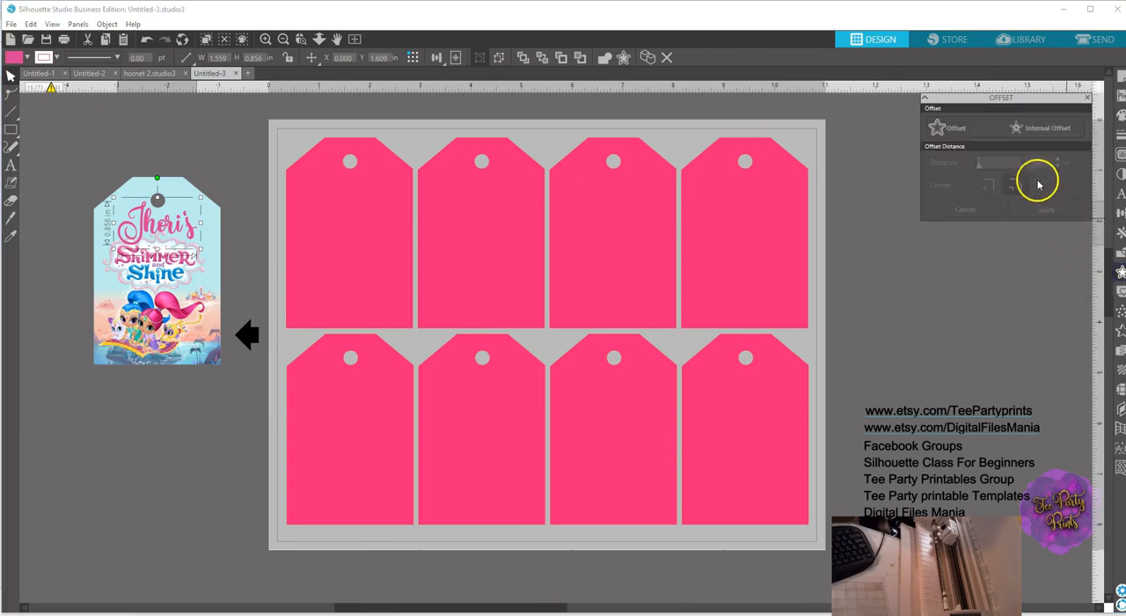
click(955, 129)
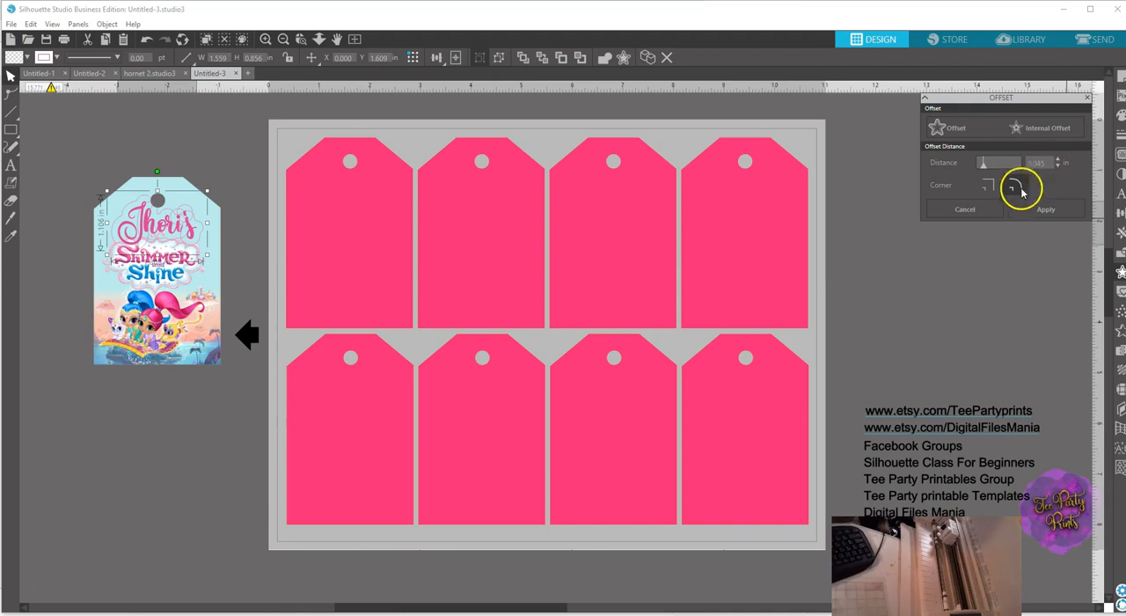
click(1046, 214)
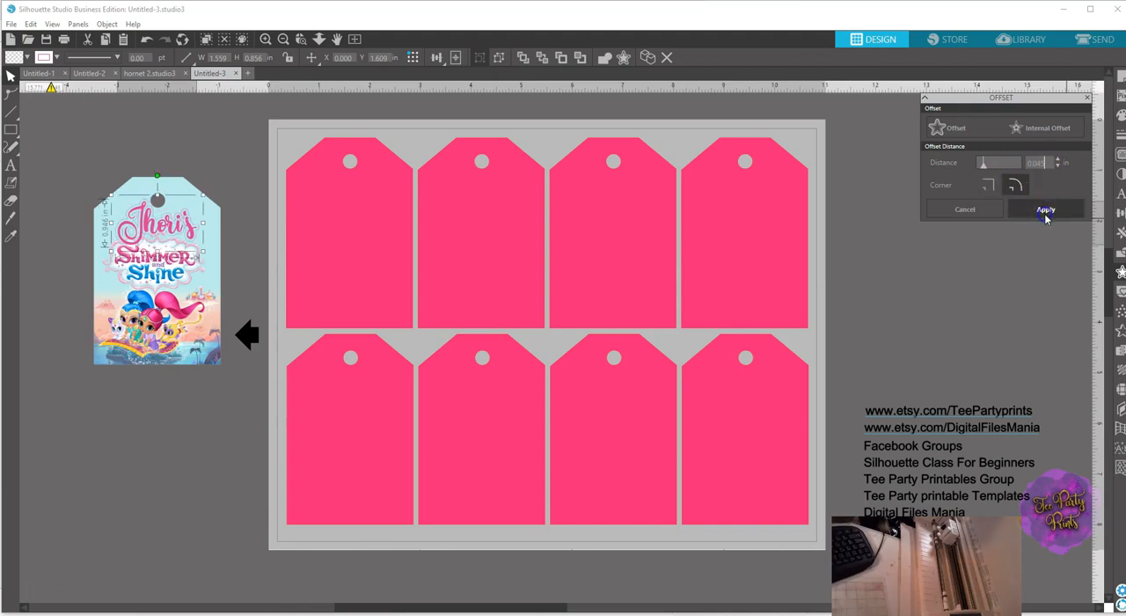
Try filling the name's offset with yellow sampled from the flying carpet in the character picture.
click(1120, 117)
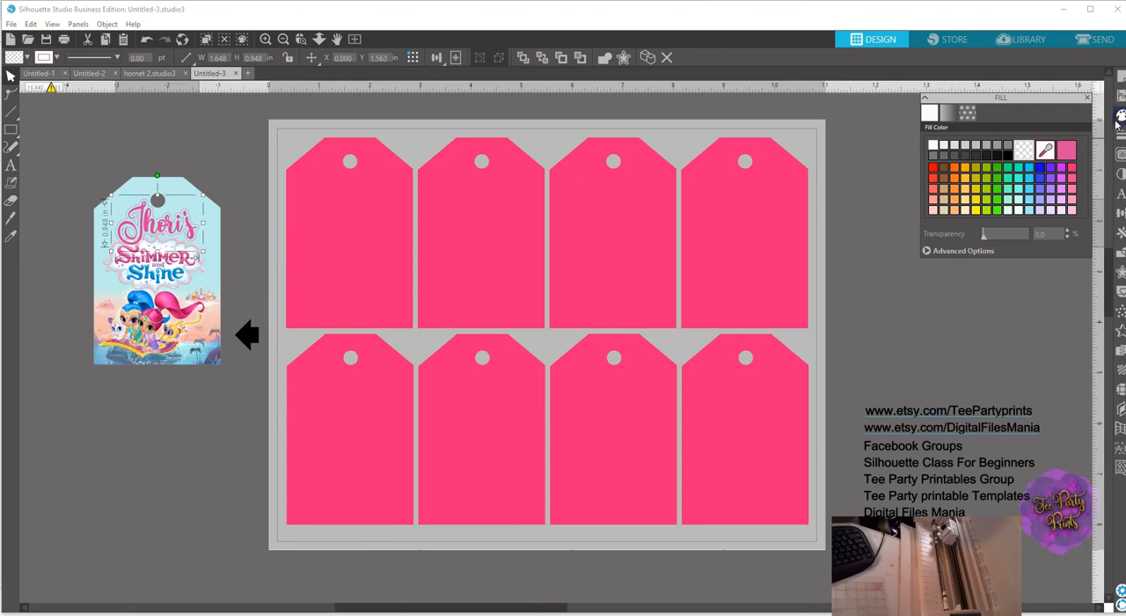
click(1046, 150)
click(110, 345)
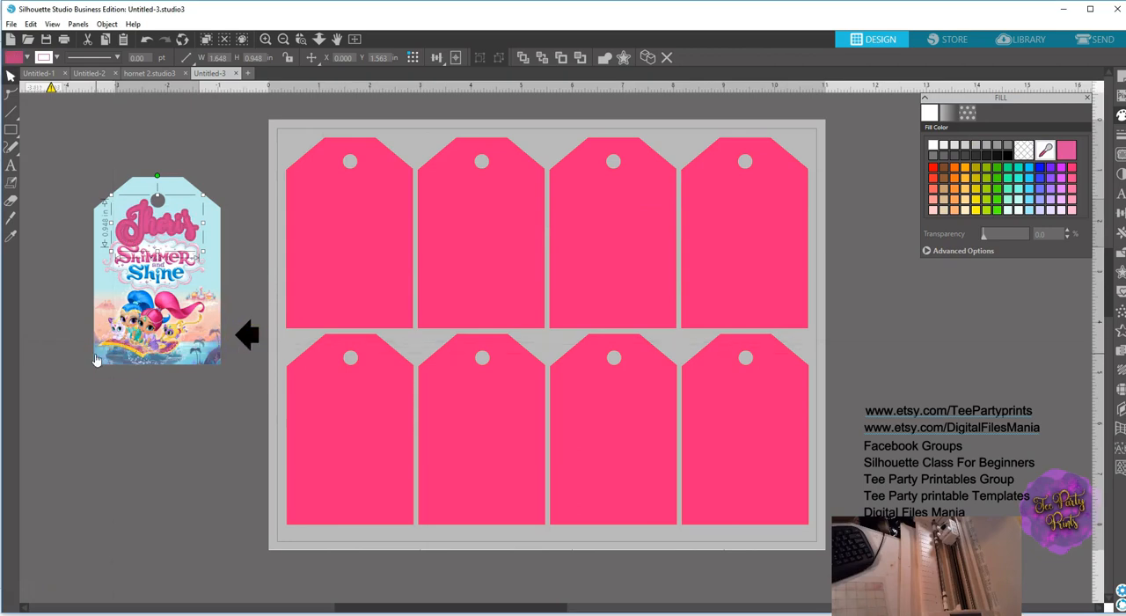
click(1043, 152)
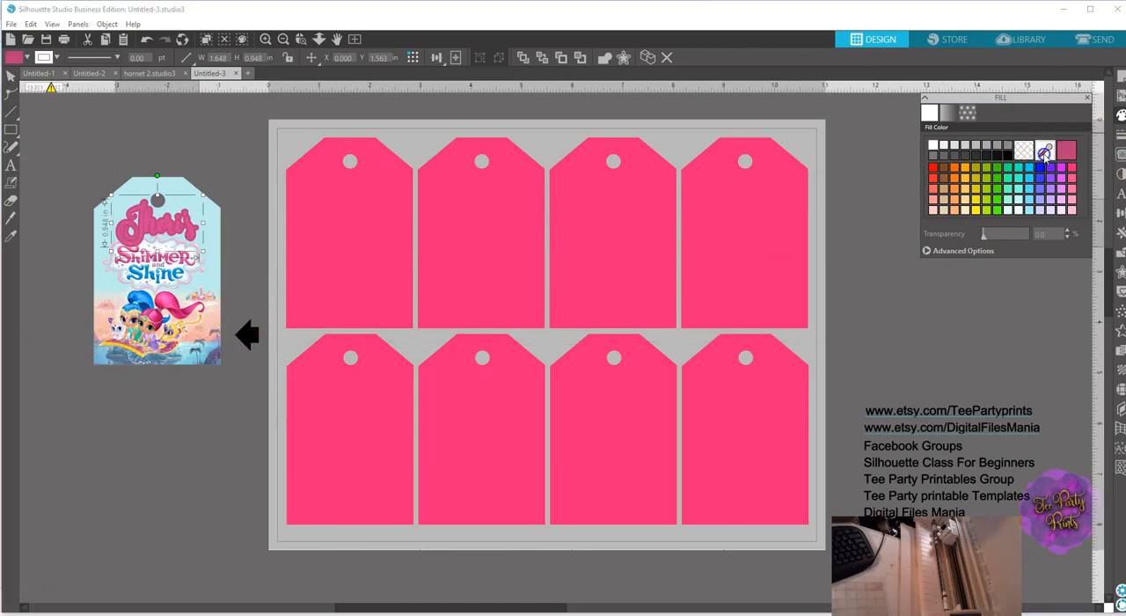
click(114, 343)
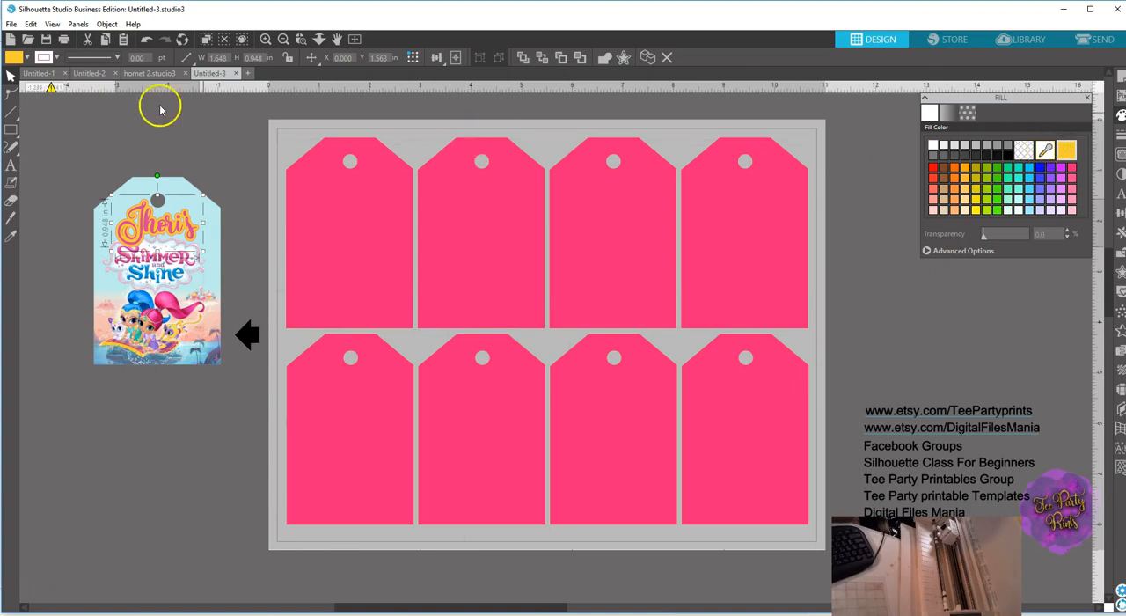
Undo the fill color changes on the name's offset.
click(147, 41)
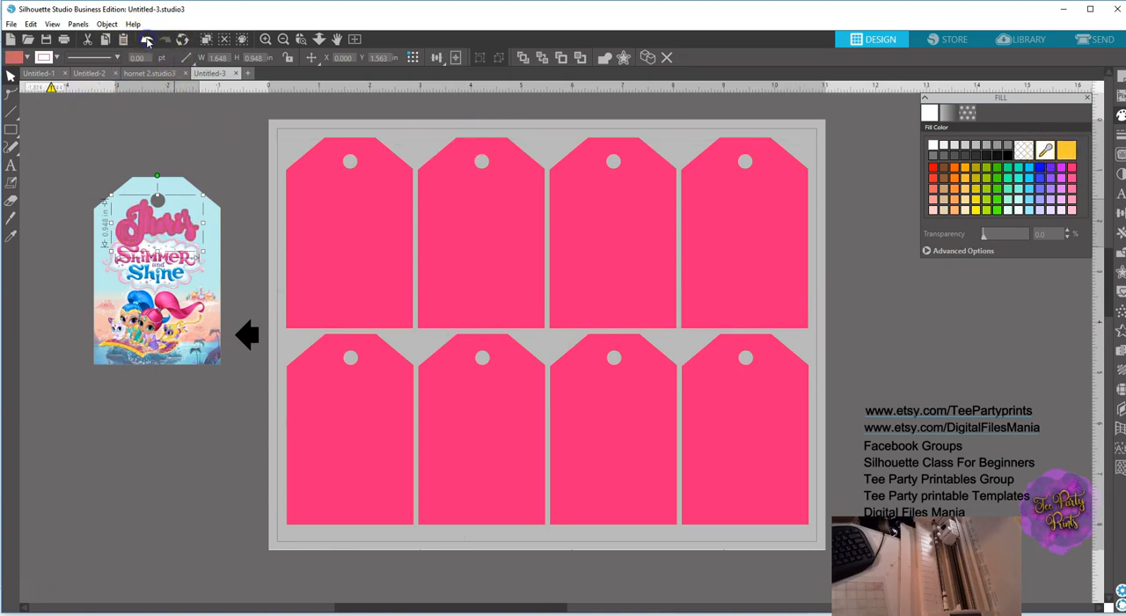
click(147, 41)
click(147, 41)
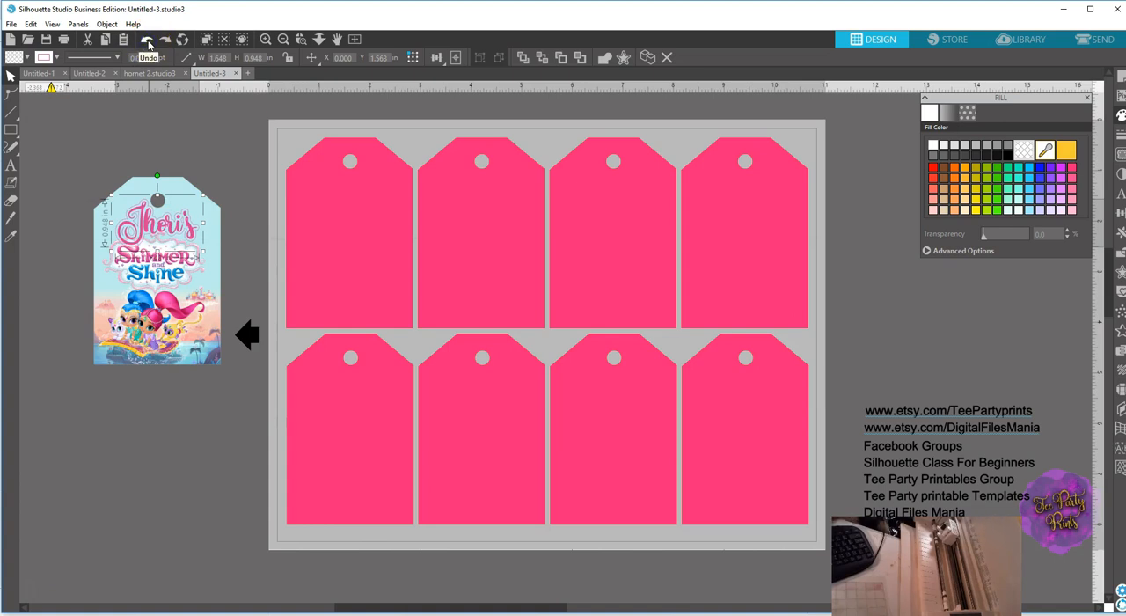
Try creating a small rounded-corner offset around the name, and undo the attempt.
click(168, 101)
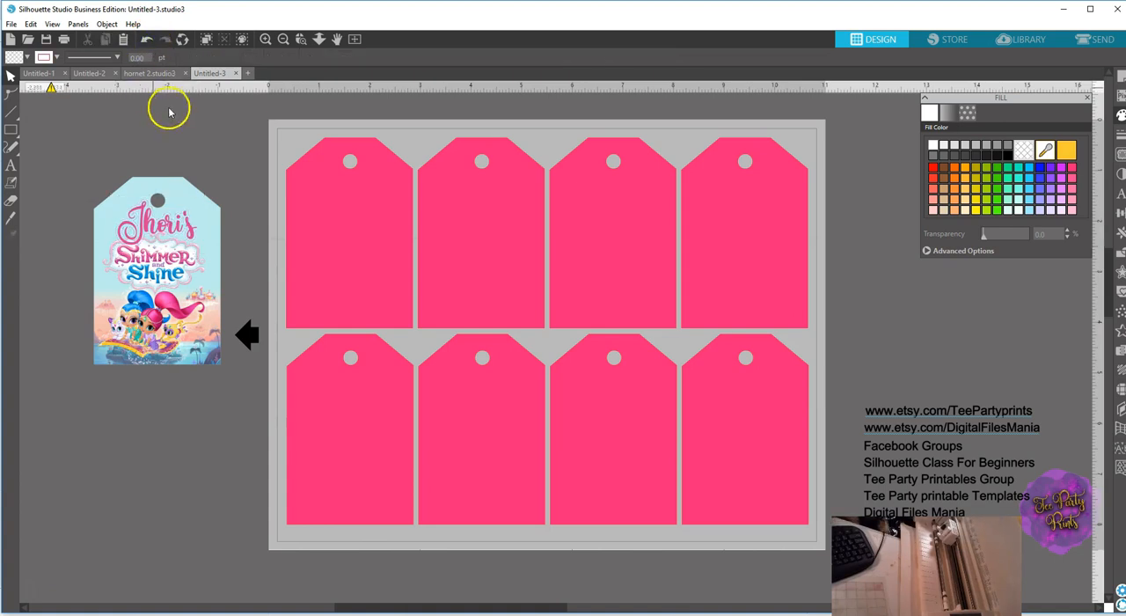
click(192, 238)
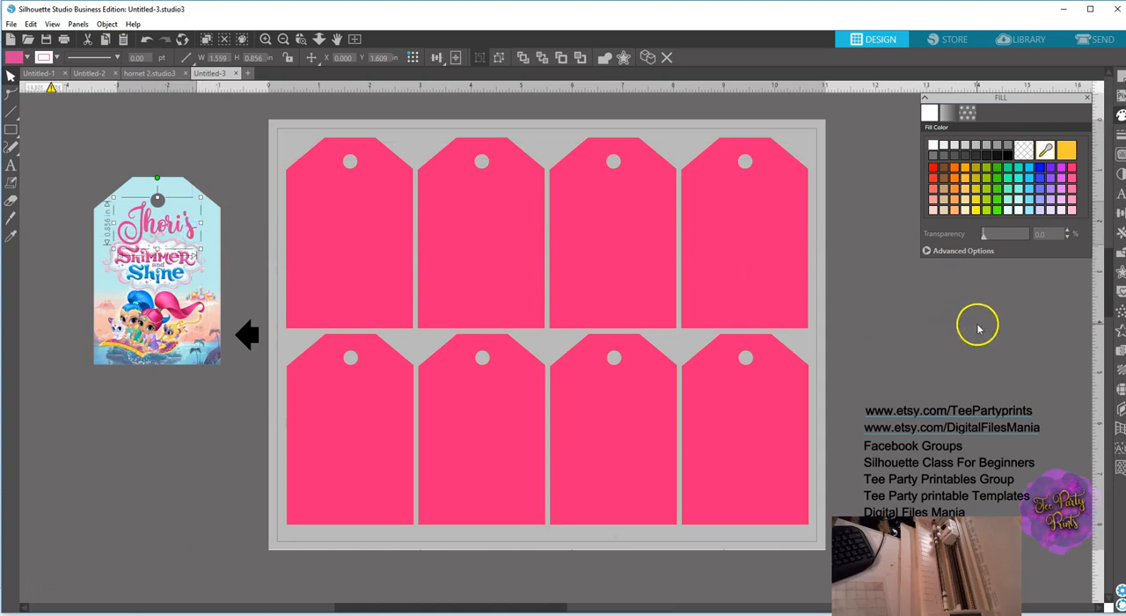
click(1119, 272)
click(957, 128)
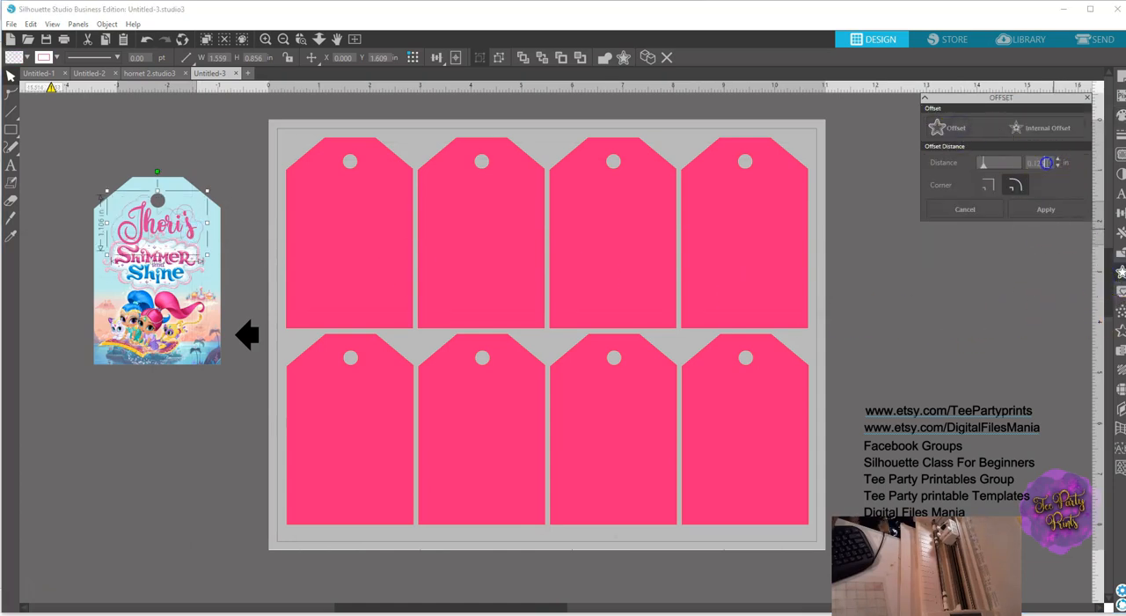
click(1040, 165)
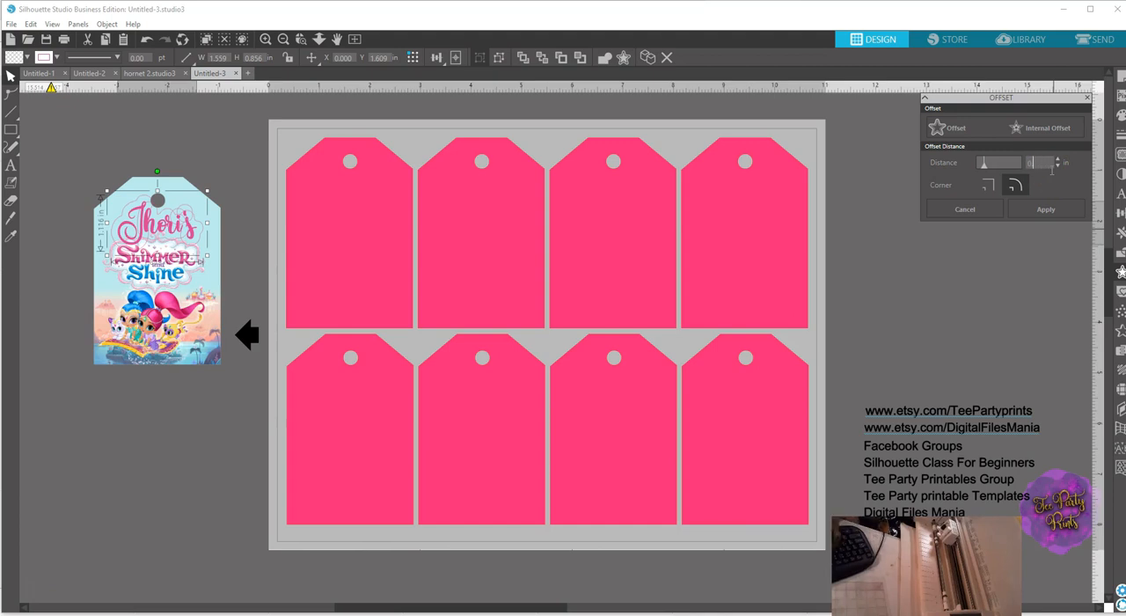
text(030)
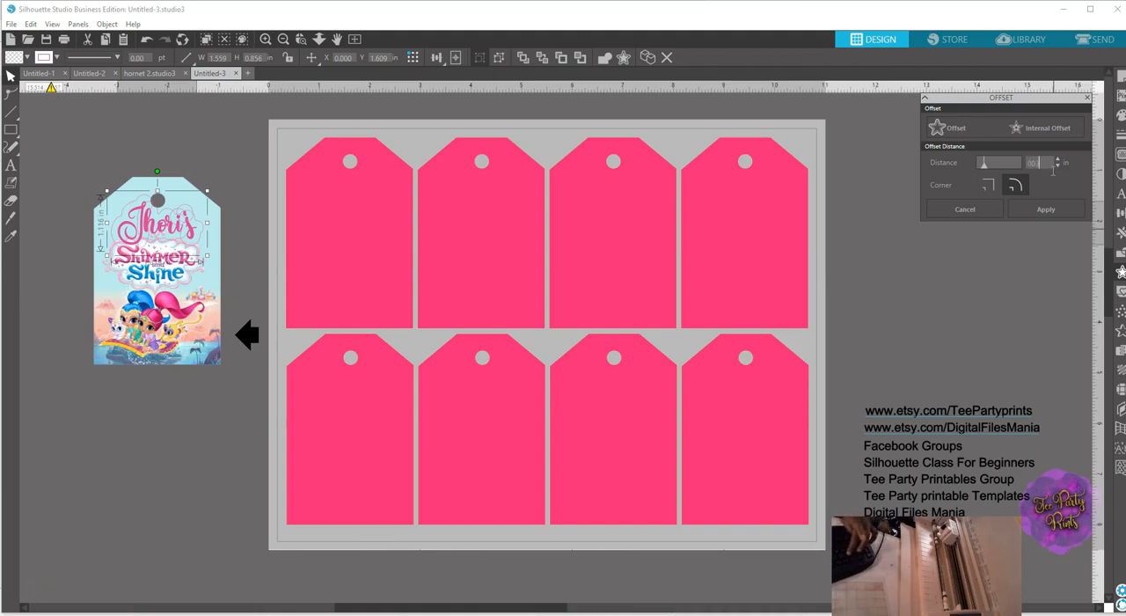
key(Return)
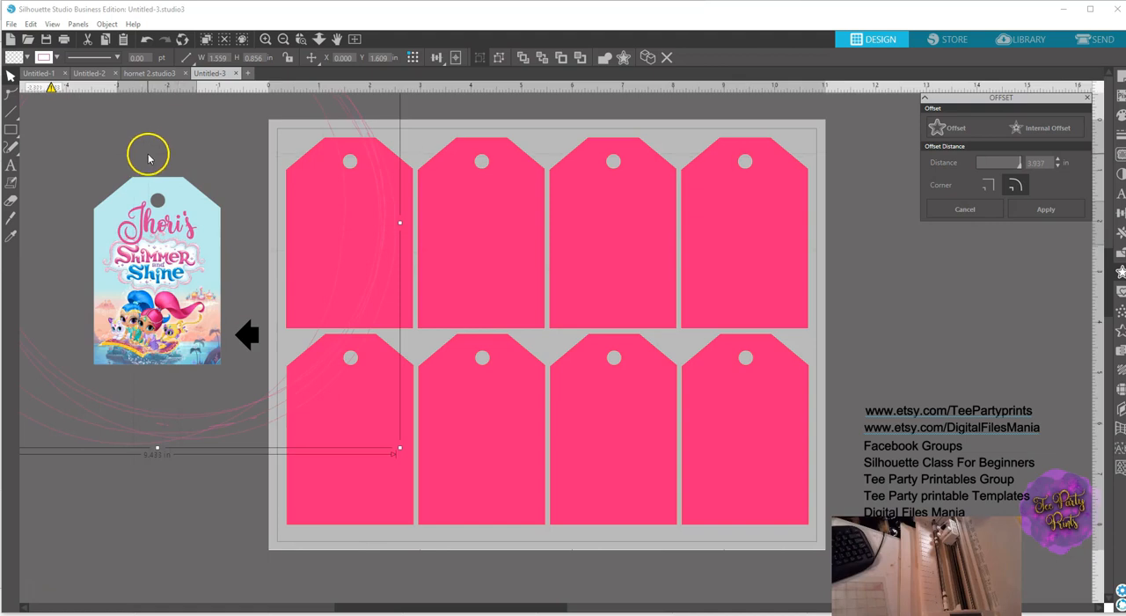
click(147, 40)
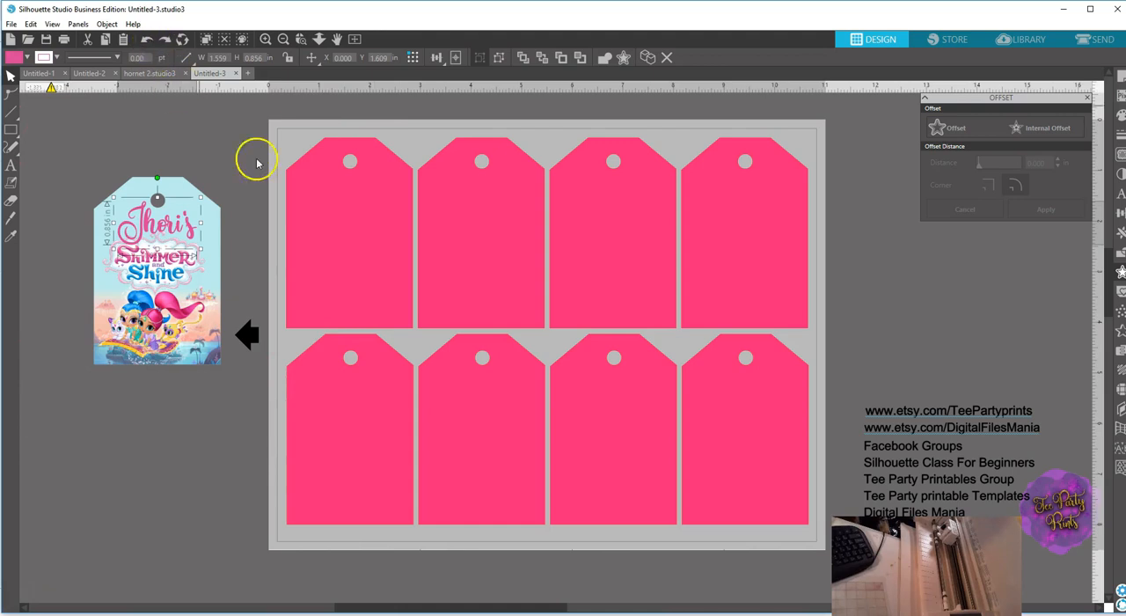
Create an offset of 0.030 in with rounded corners around the name.
click(1120, 272)
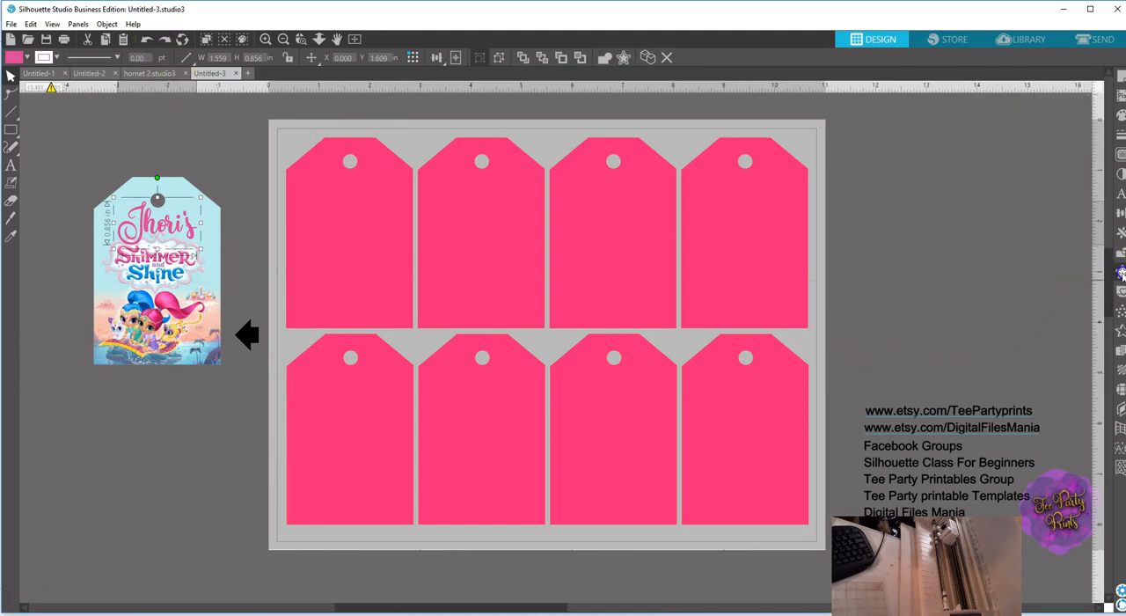
click(1119, 272)
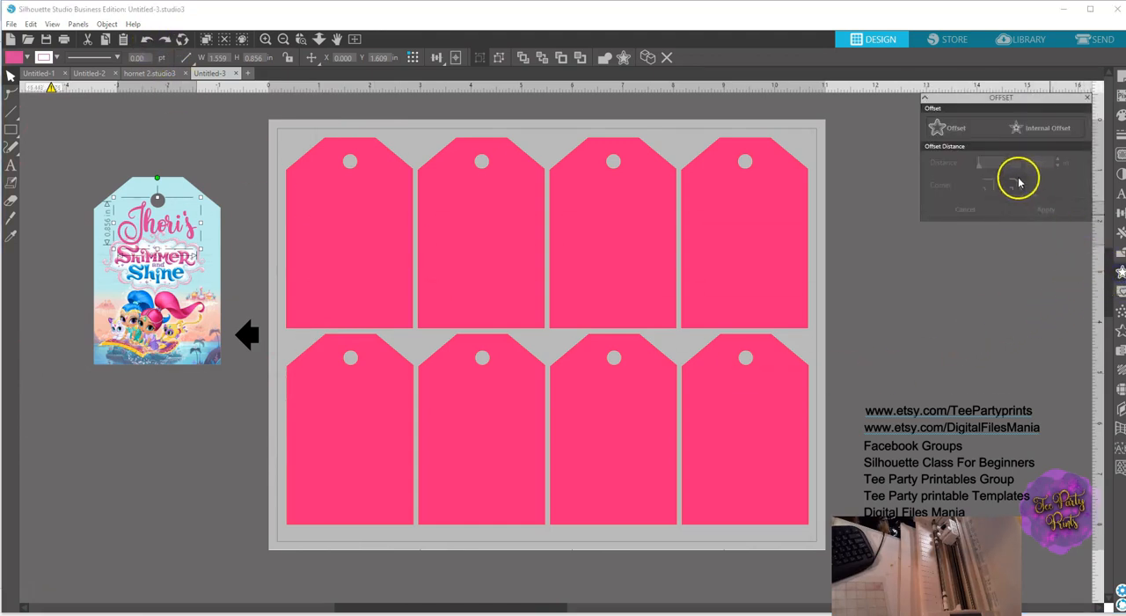
click(957, 129)
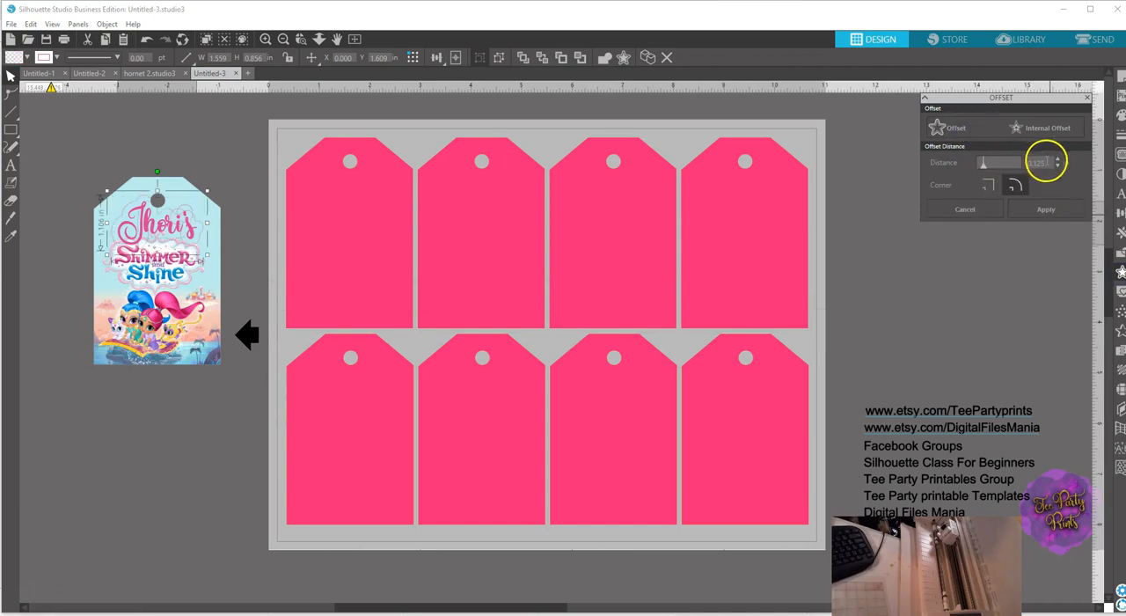
text(0.03125)
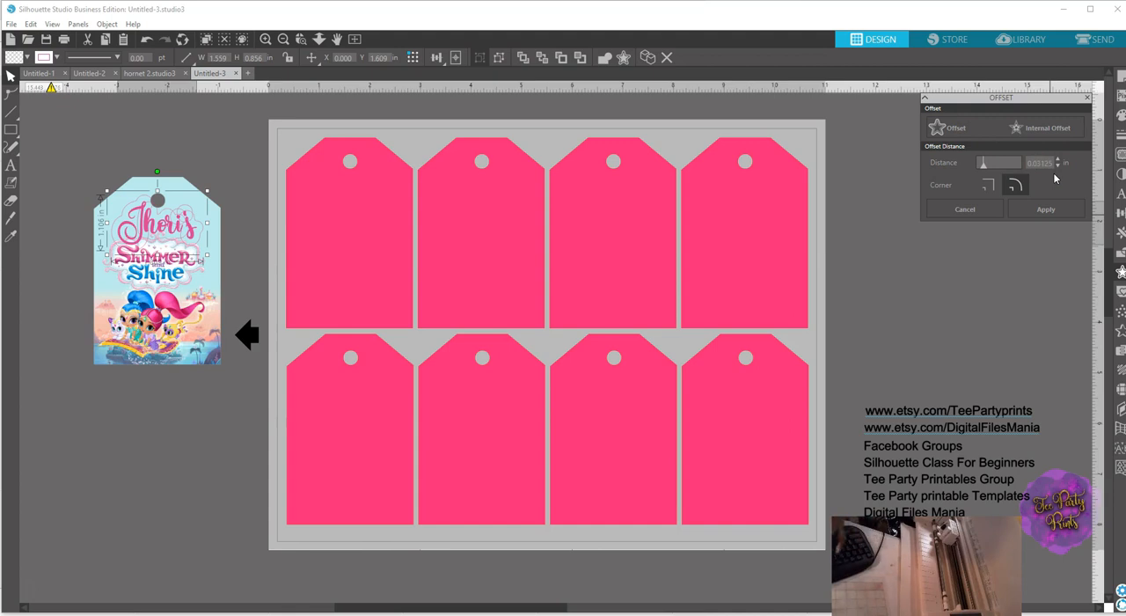
click(1048, 162)
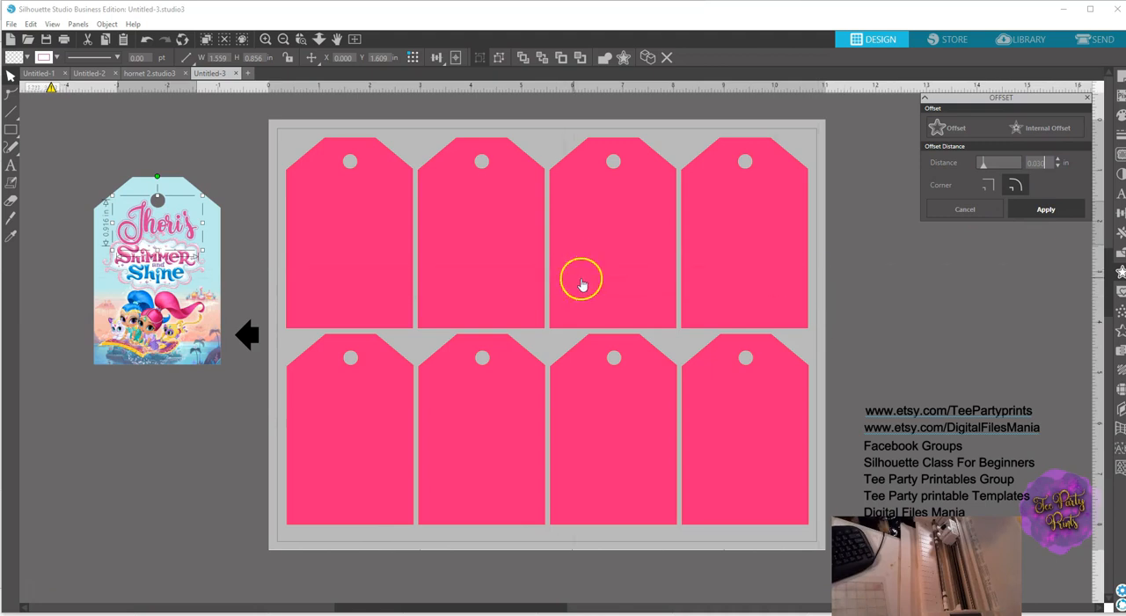
Set both the fill color and the line color of the name's offset to white.
click(1120, 115)
click(931, 146)
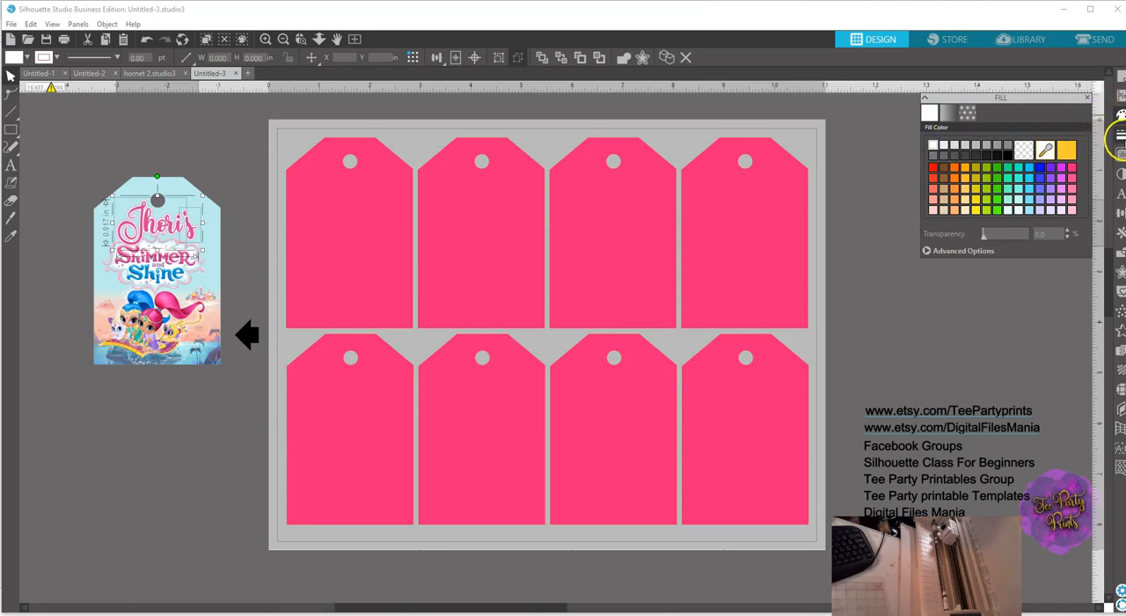
click(1120, 133)
click(949, 110)
click(932, 146)
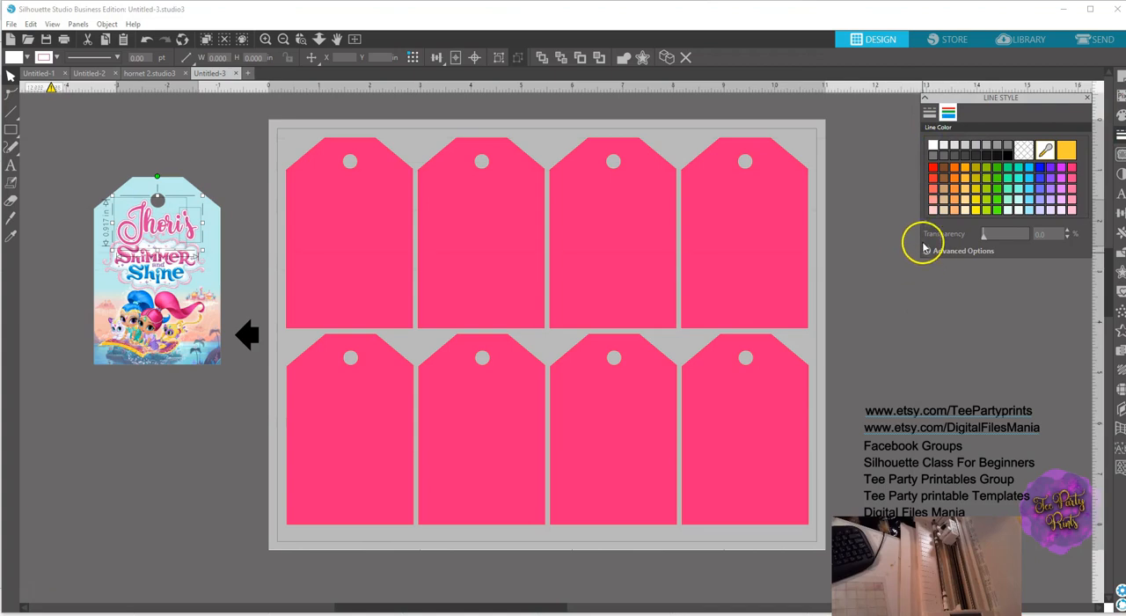
click(934, 145)
click(182, 138)
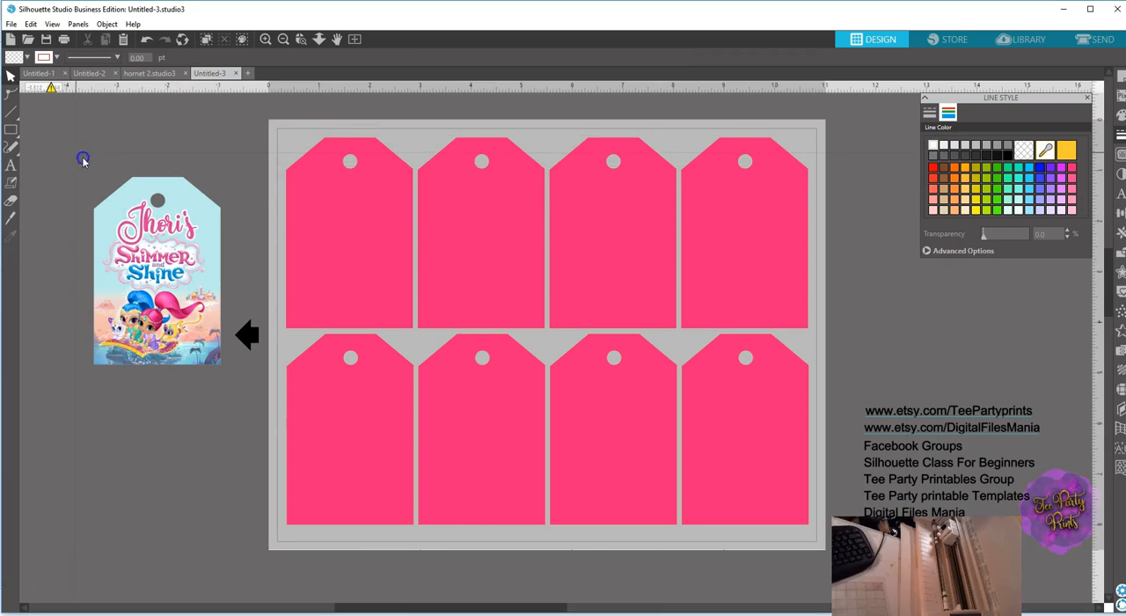
Group all pieces of the finished tag, including the background, picture, logo and name.
click(165, 349)
right_click(189, 370)
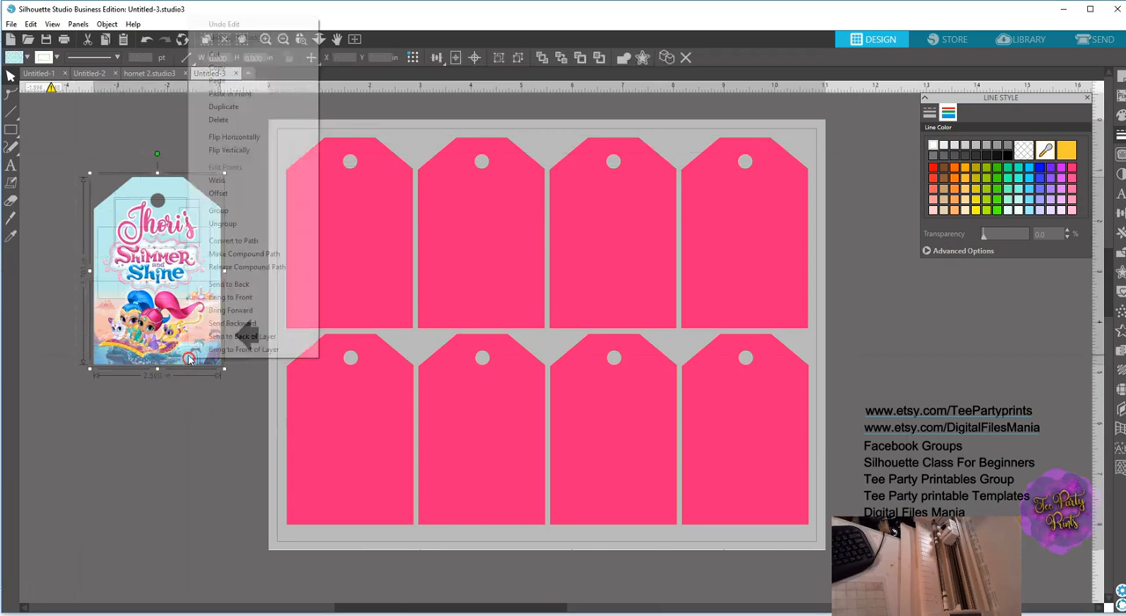
click(220, 210)
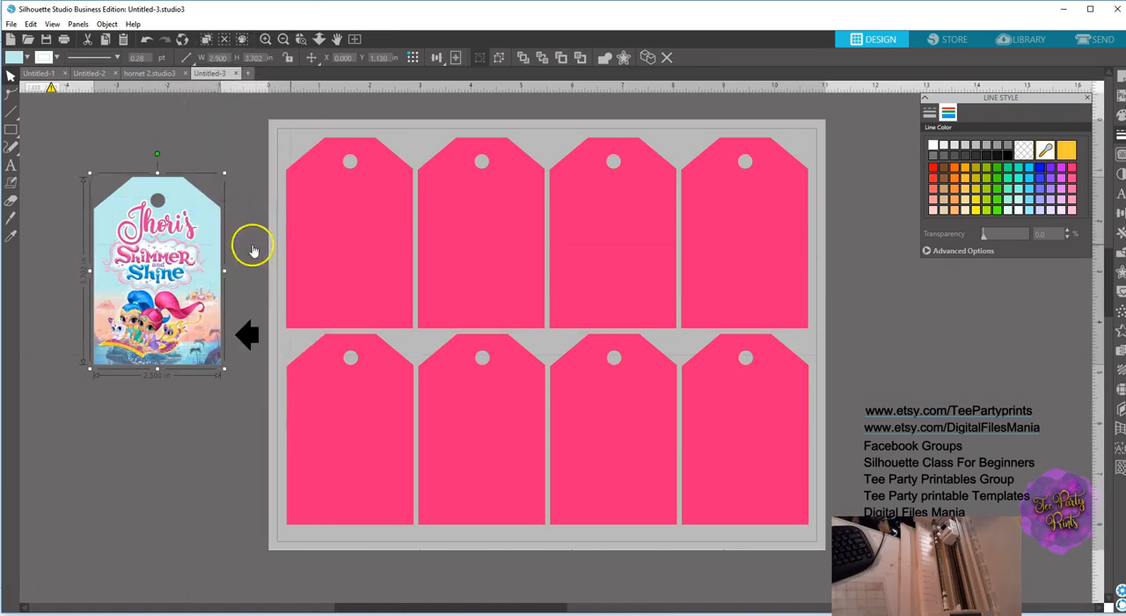
Move the first pink blank in the upper row off the sheet and put the finished tag in its place.
drag(325, 226, 143, 398)
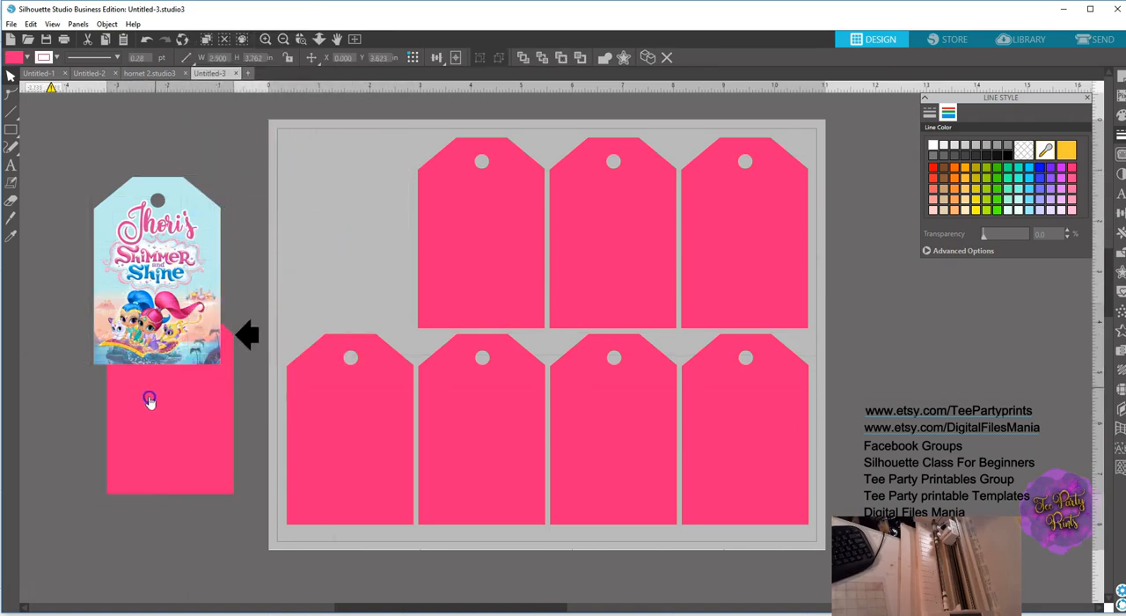
drag(176, 291, 358, 255)
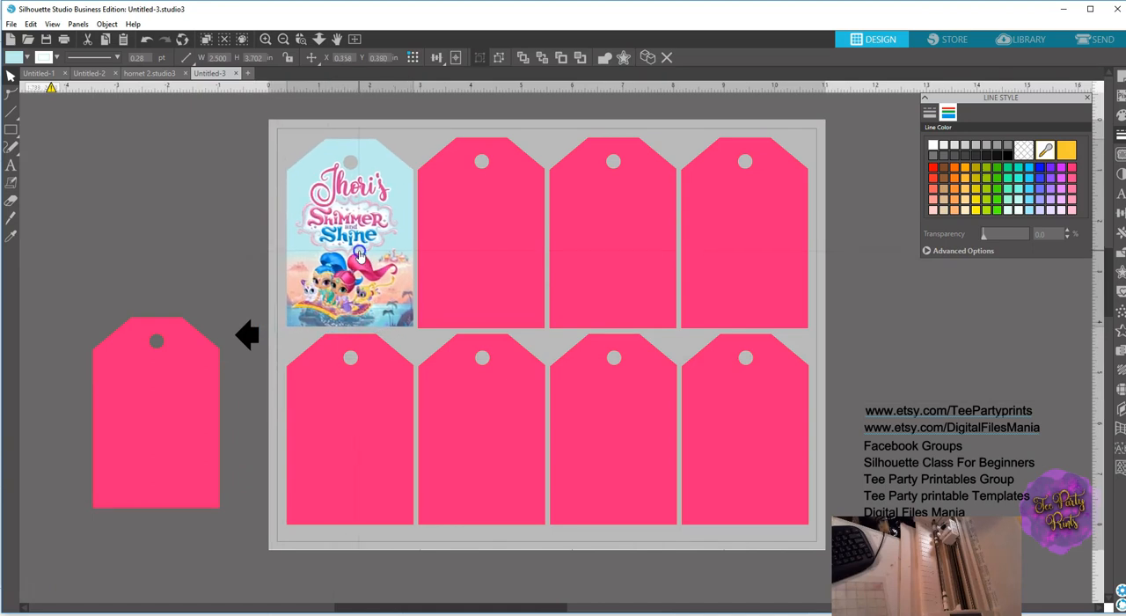
click(359, 254)
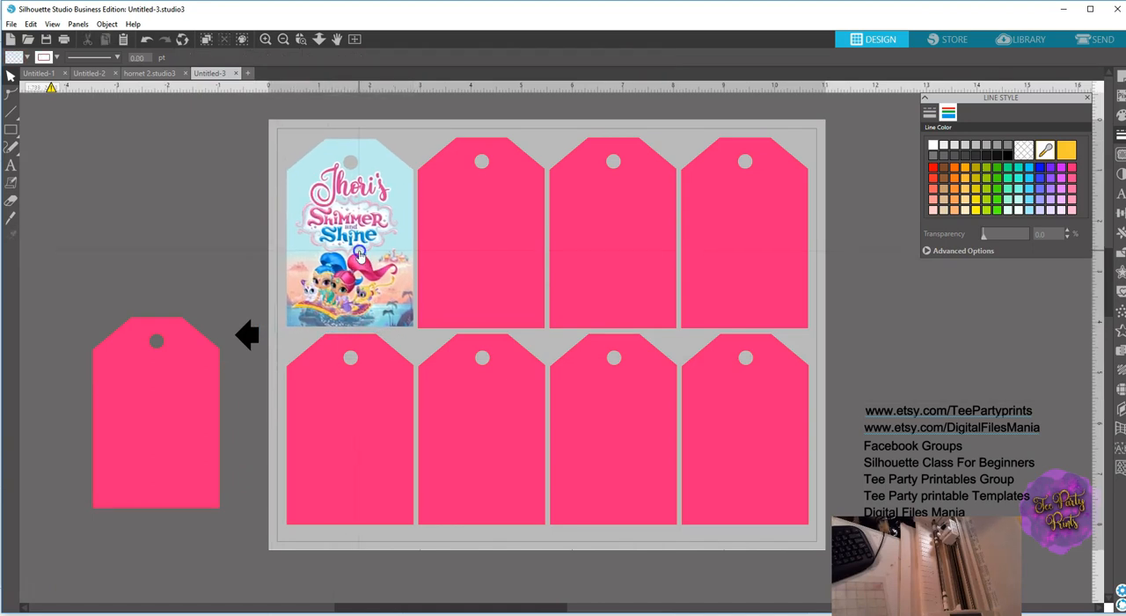
Delete the three remaining pink blanks in the upper row of the sheet.
click(457, 273)
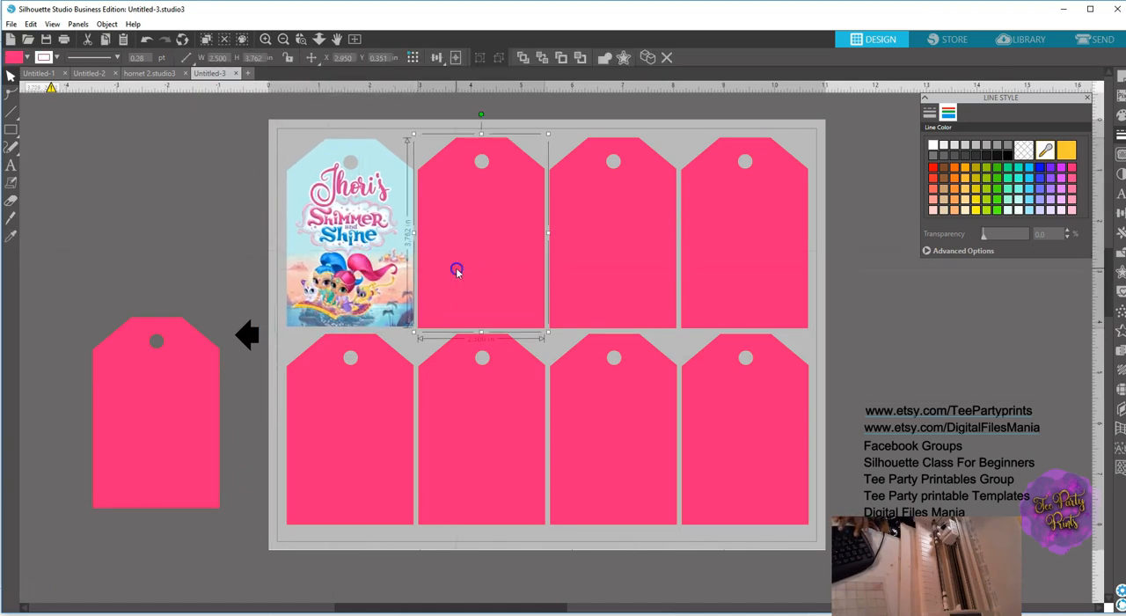
shift+click(587, 268)
shift+click(739, 259)
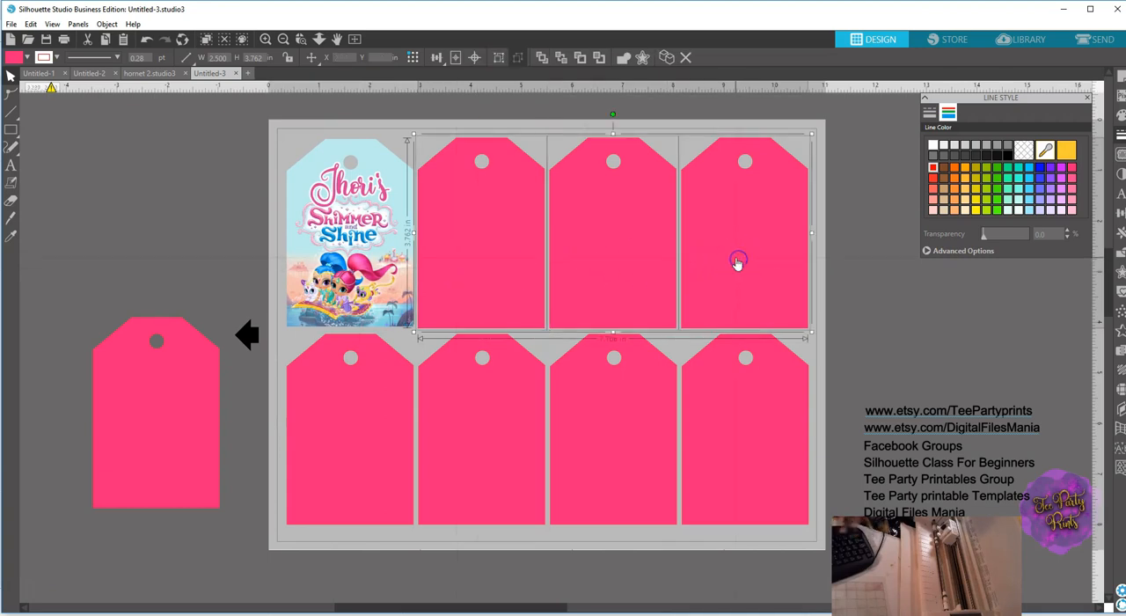
key(Delete)
Duplicate the grouped Shimmer and Shine tag three times.
click(383, 246)
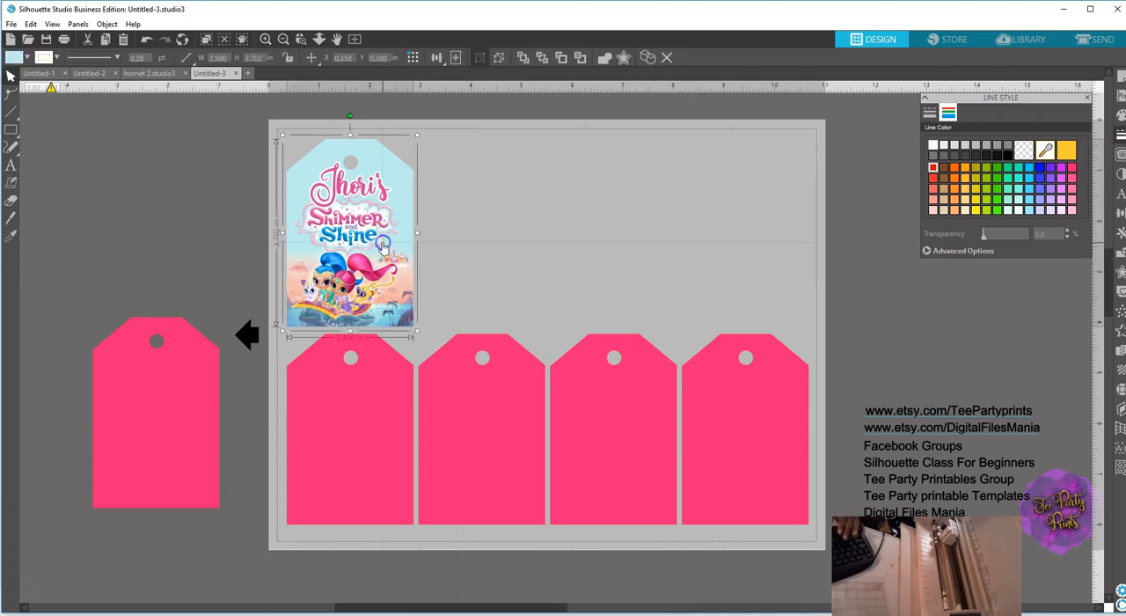
right_click(380, 244)
click(392, 324)
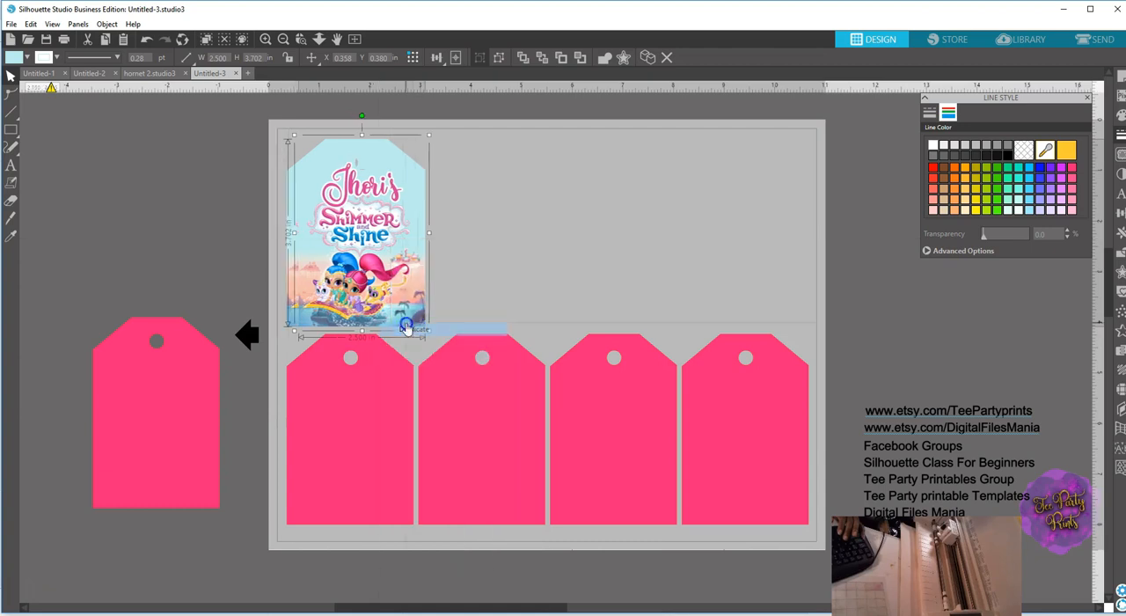
right_click(400, 290)
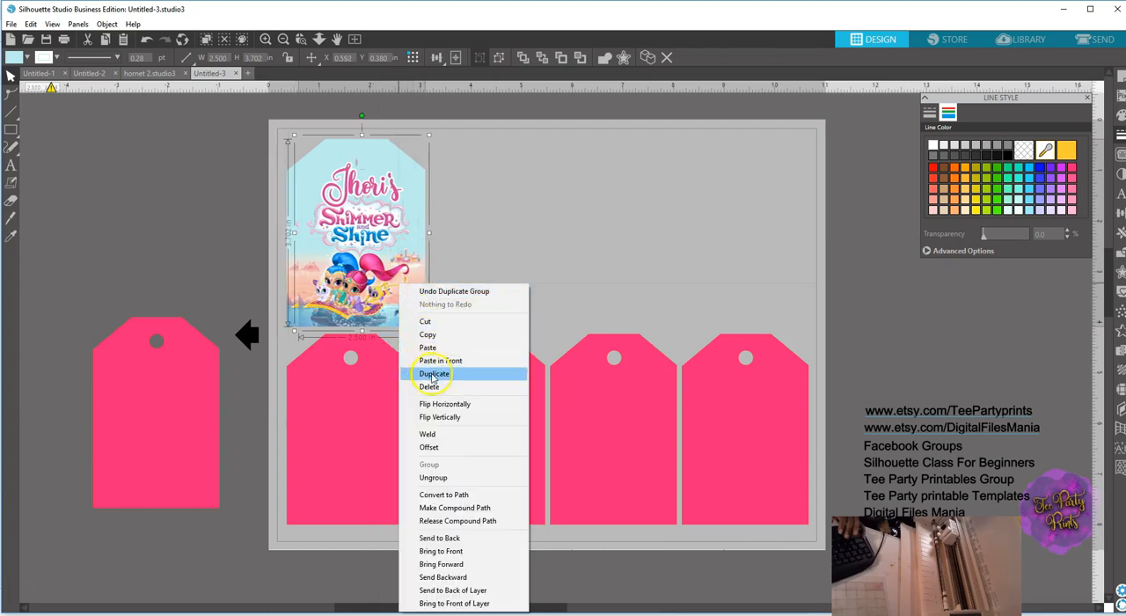
click(431, 374)
right_click(404, 292)
click(433, 379)
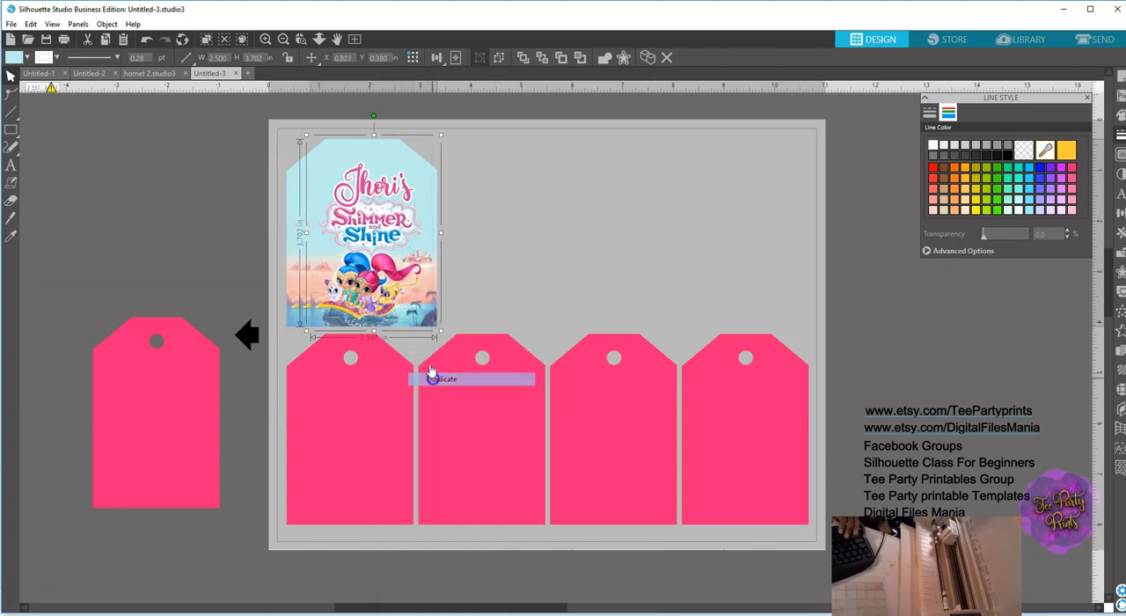
Spread the three duplicate tags side by side across the upper row, undoing any accidental shift of the gray background.
drag(425, 288, 785, 283)
drag(452, 274, 659, 263)
drag(348, 243, 451, 219)
drag(294, 146, 560, 207)
click(148, 41)
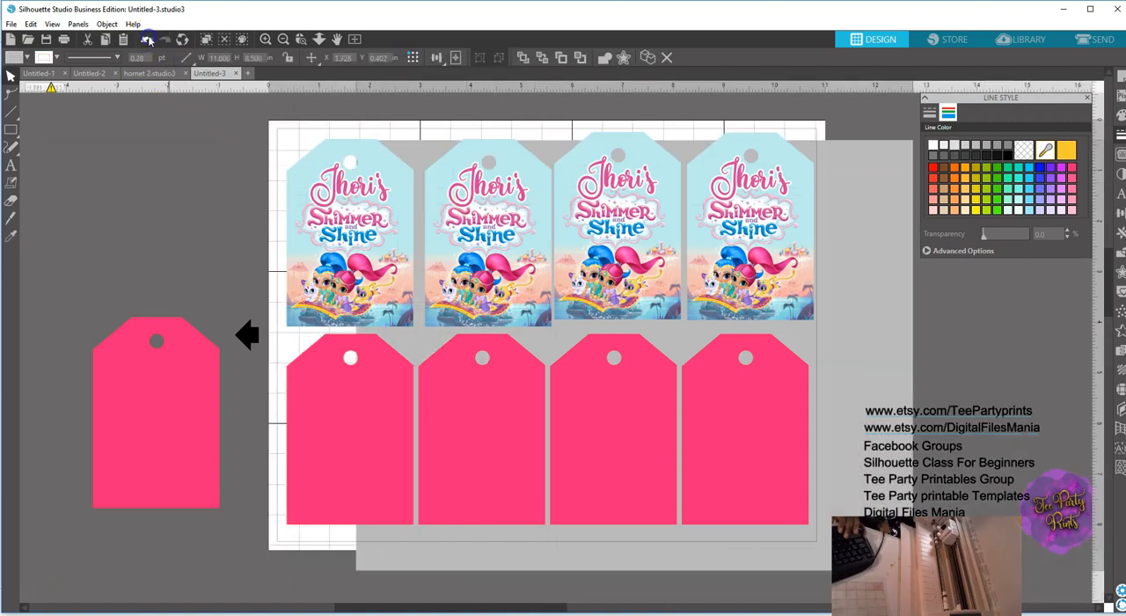
Align the four finished tags in the upper row to their vertical center and space them evenly horizontally.
click(333, 255)
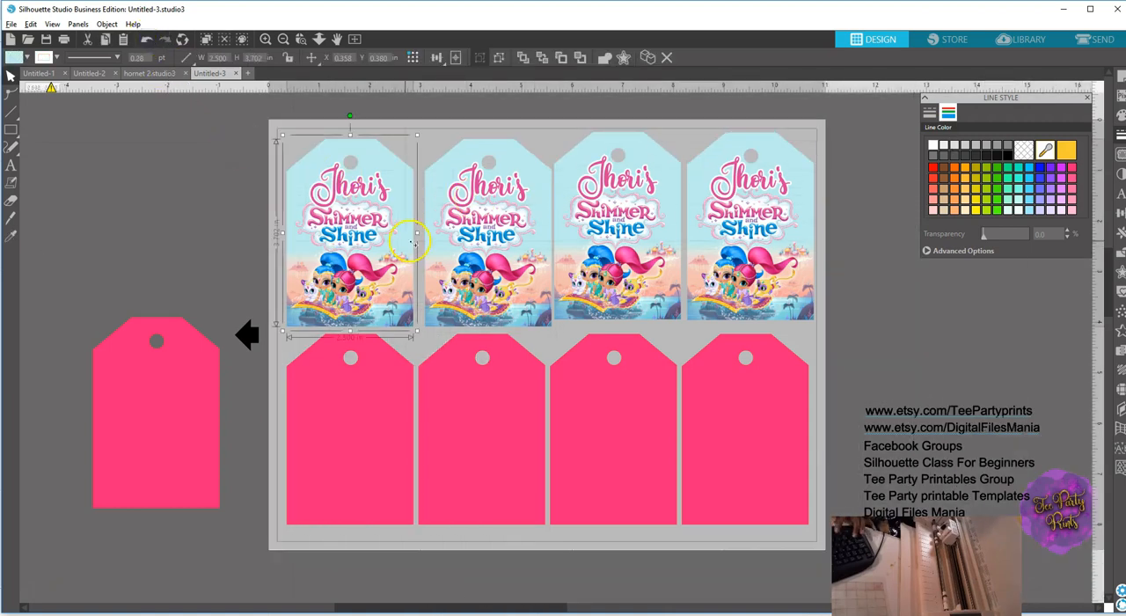
shift+click(465, 254)
shift+click(607, 259)
shift+click(729, 271)
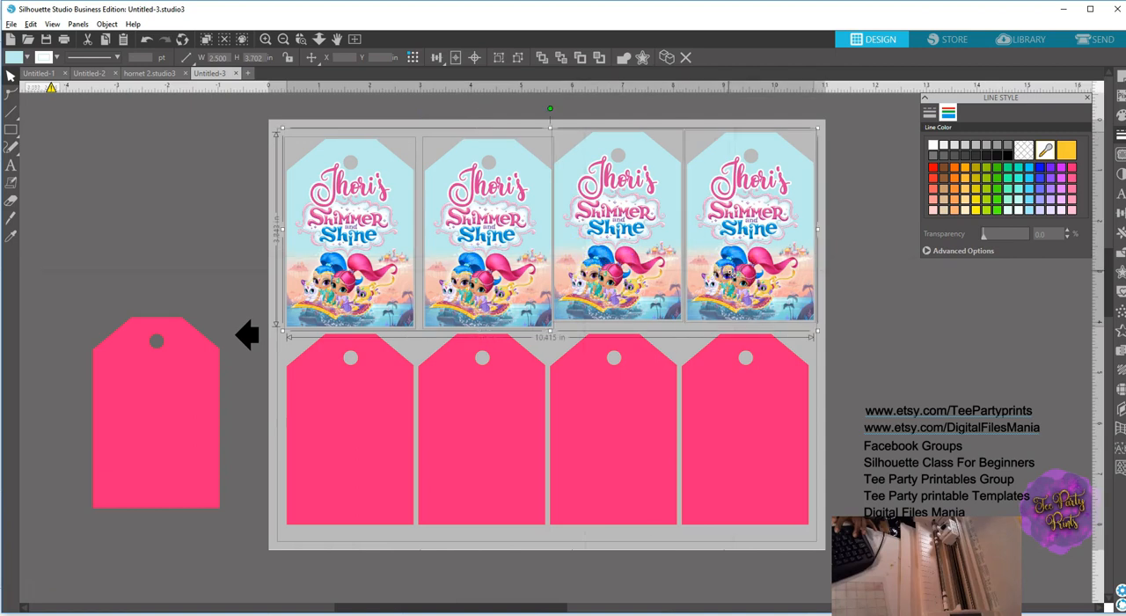
click(1120, 214)
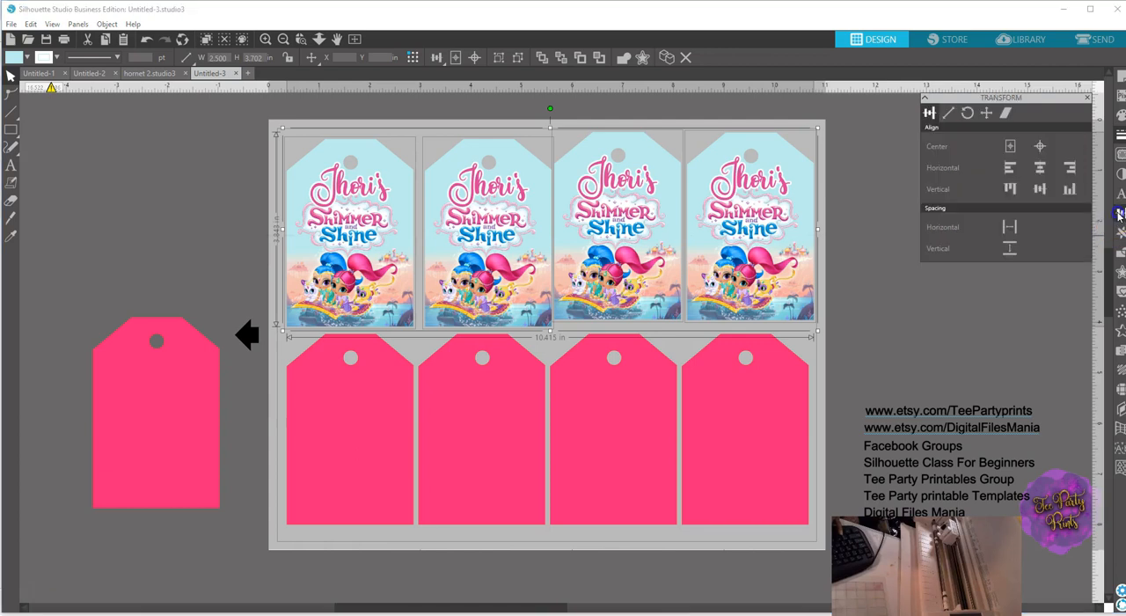
click(1012, 170)
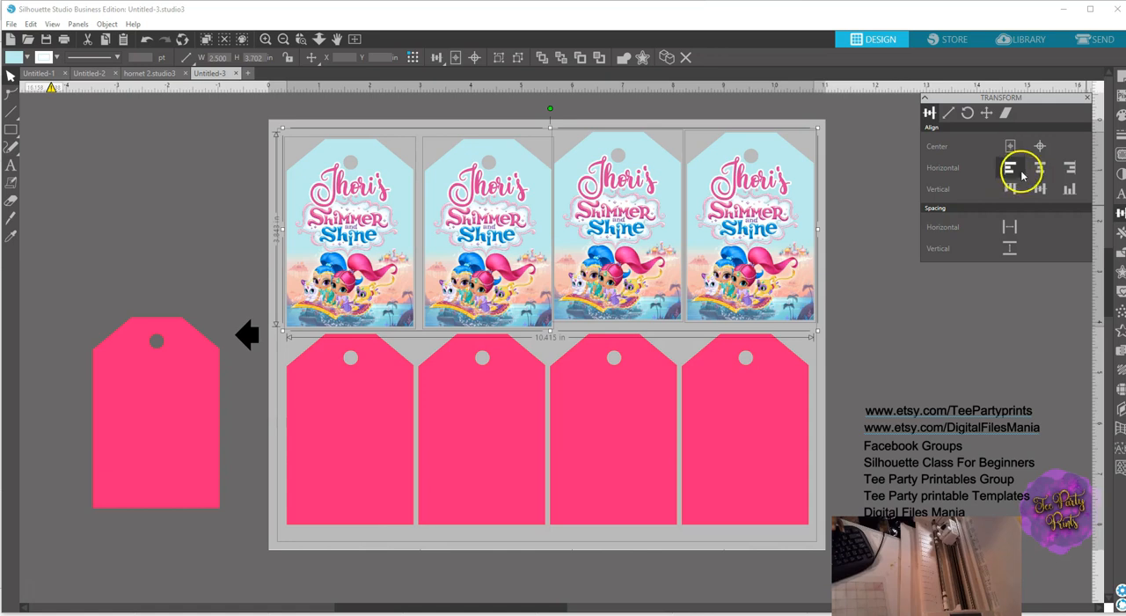
click(1037, 169)
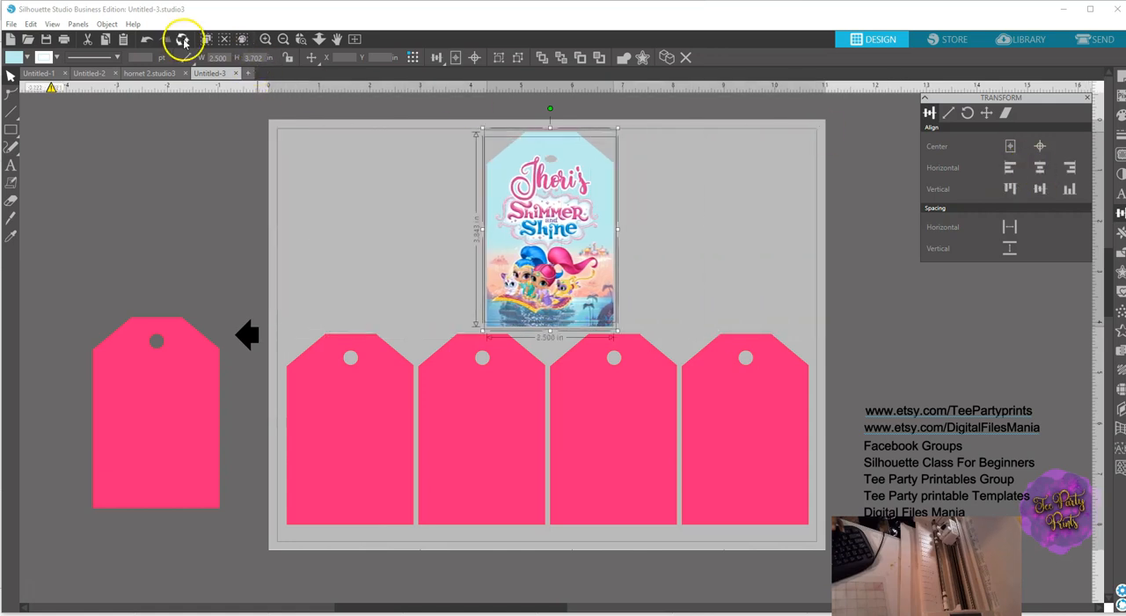
click(146, 38)
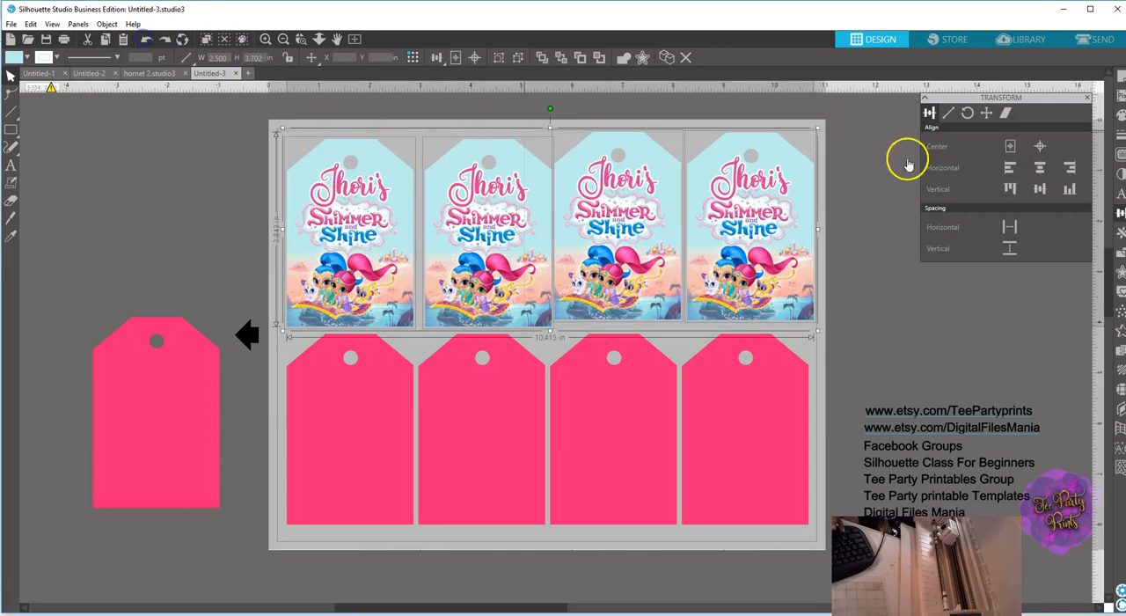
click(1040, 189)
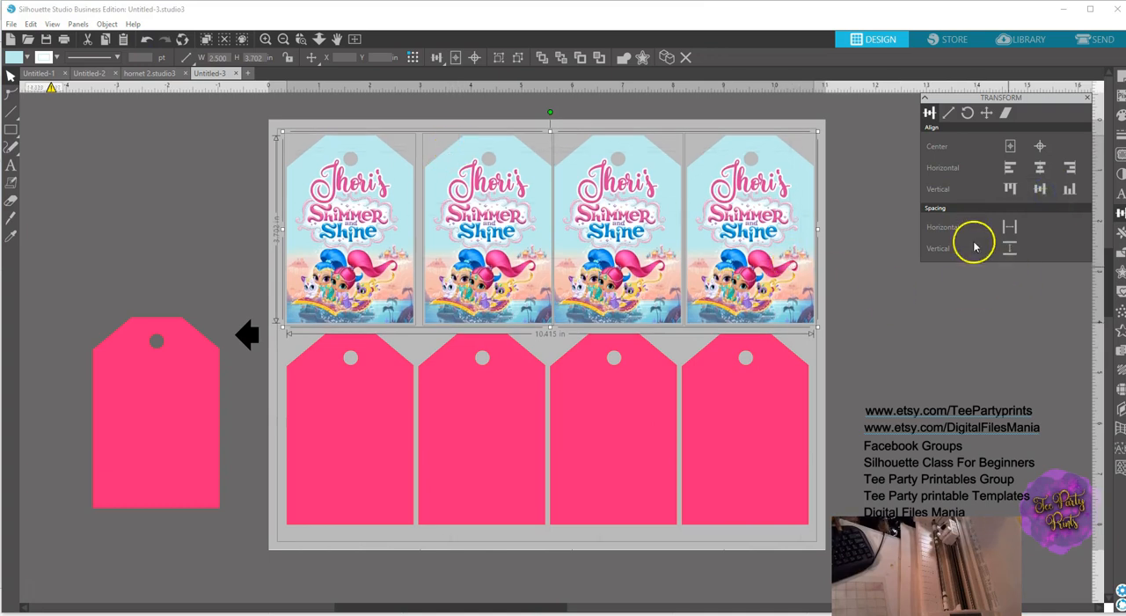
click(1009, 228)
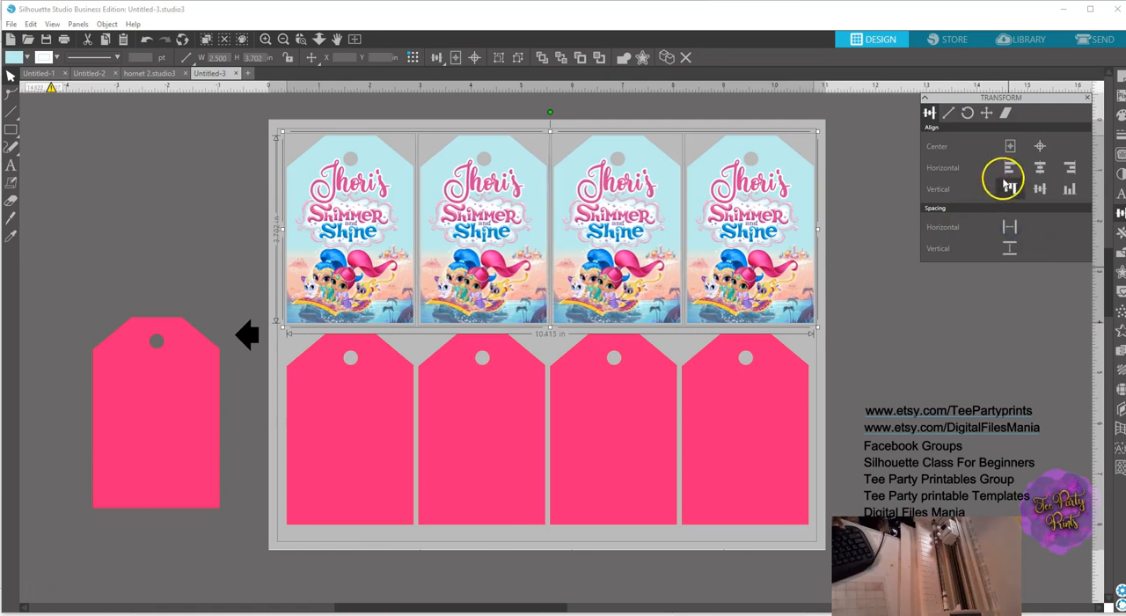
Group the four finished tags in the upper row and nudge the group slightly toward the page's left edge.
right_click(515, 233)
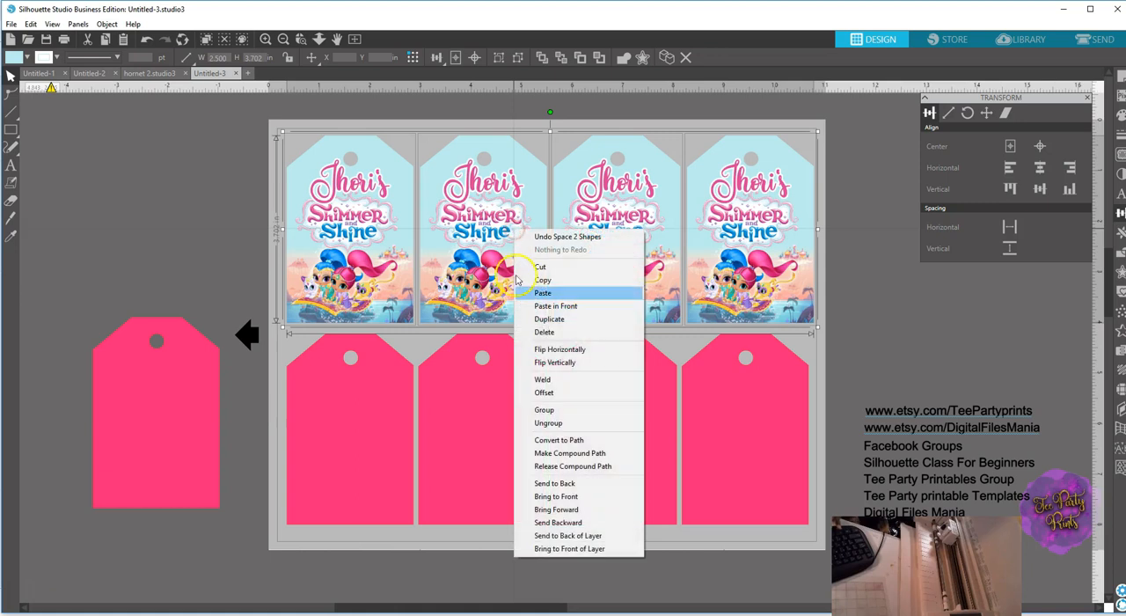
click(560, 411)
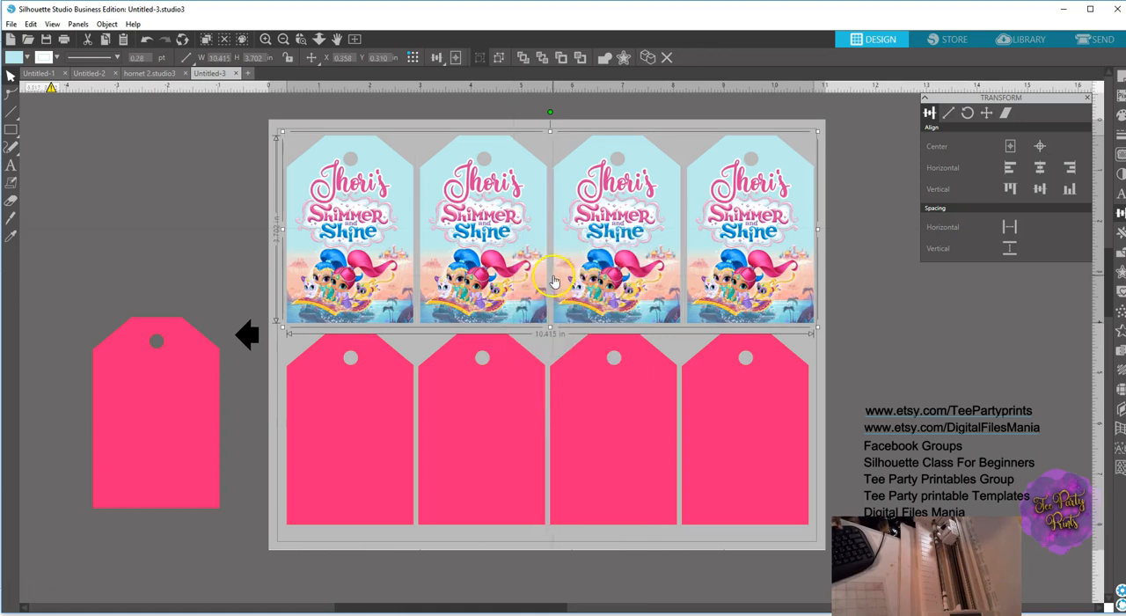
click(618, 204)
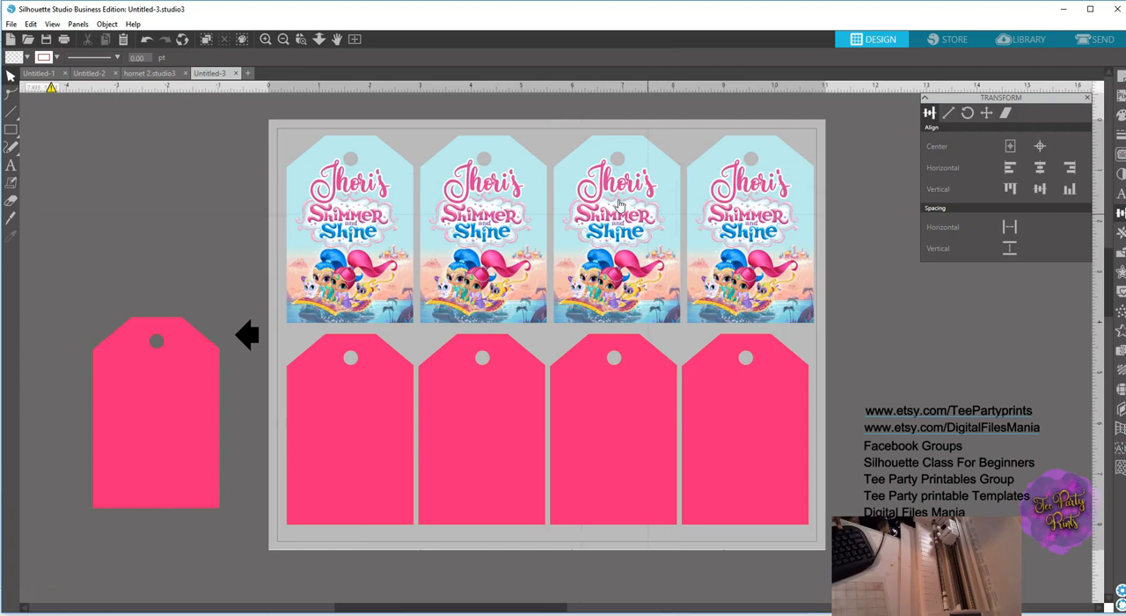
click(618, 204)
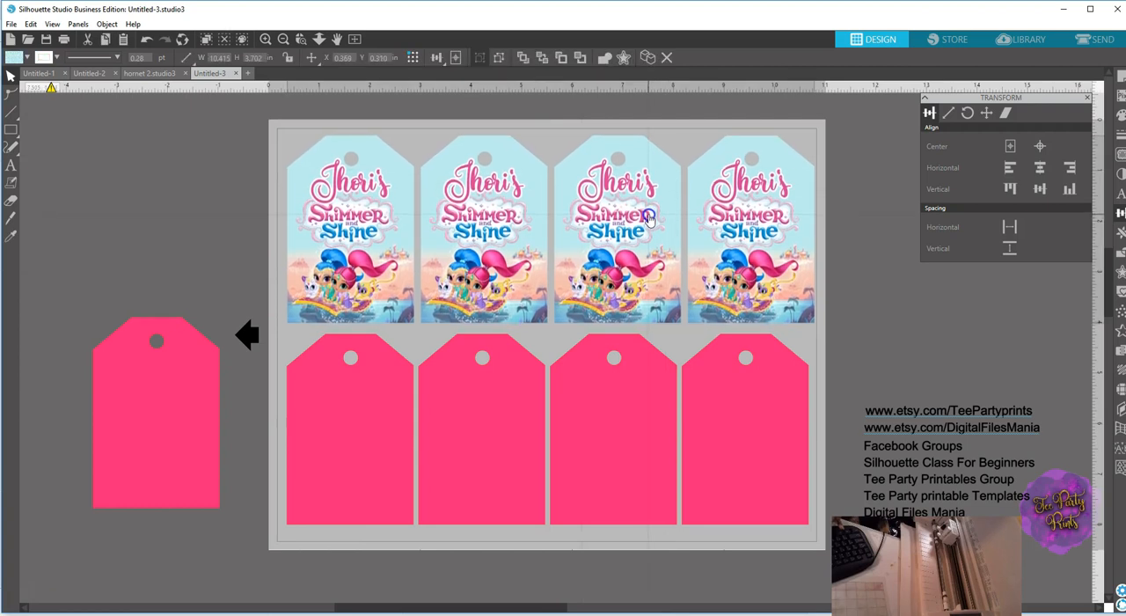
drag(648, 216, 643, 215)
click(643, 216)
Delete the four pink blanks in the lower row of the sheet.
click(359, 424)
key(Delete)
click(460, 425)
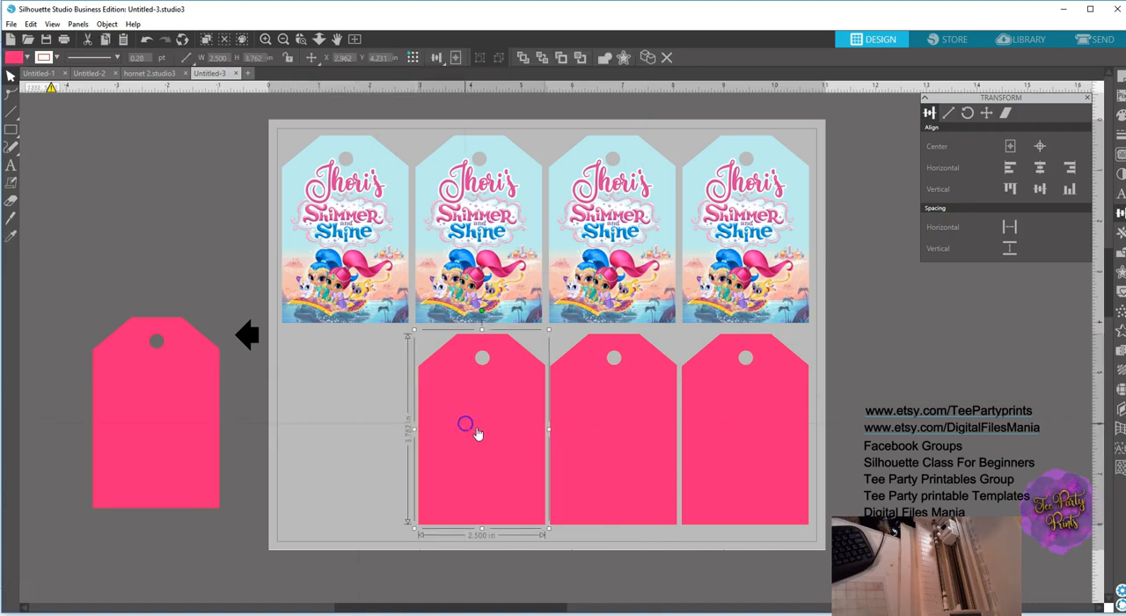
key(Delete)
click(585, 427)
key(Delete)
click(714, 429)
key(Delete)
Duplicate the grouped upper row of tags and place the copy in the empty lower row.
click(711, 297)
right_click(710, 289)
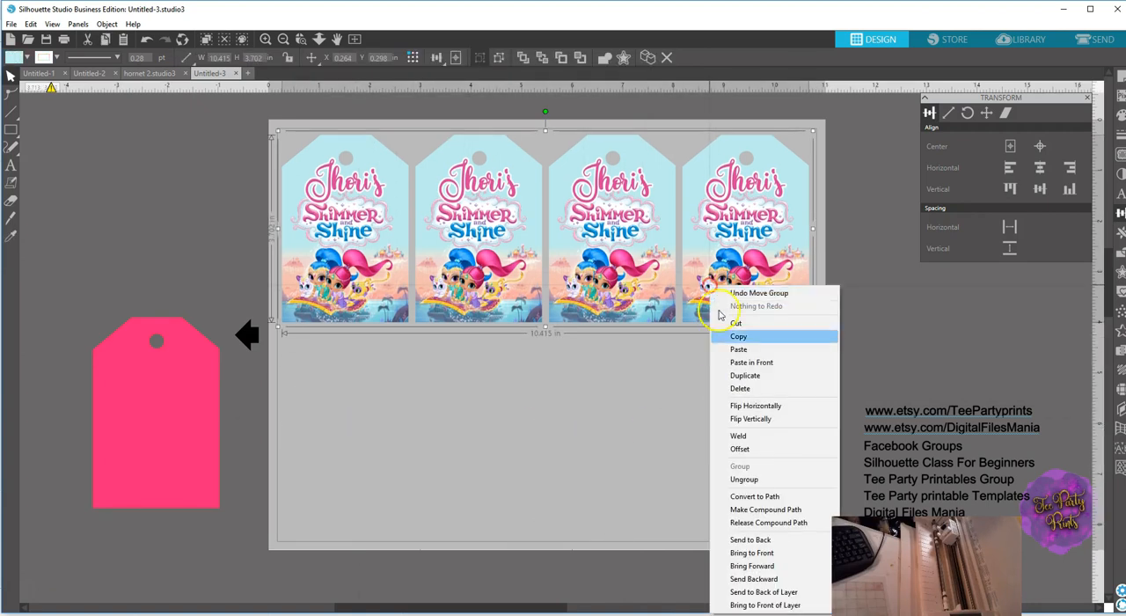
click(743, 376)
drag(735, 313, 719, 512)
Try to align the two tag rows to their vertical center and undo the alignment.
shift+click(734, 299)
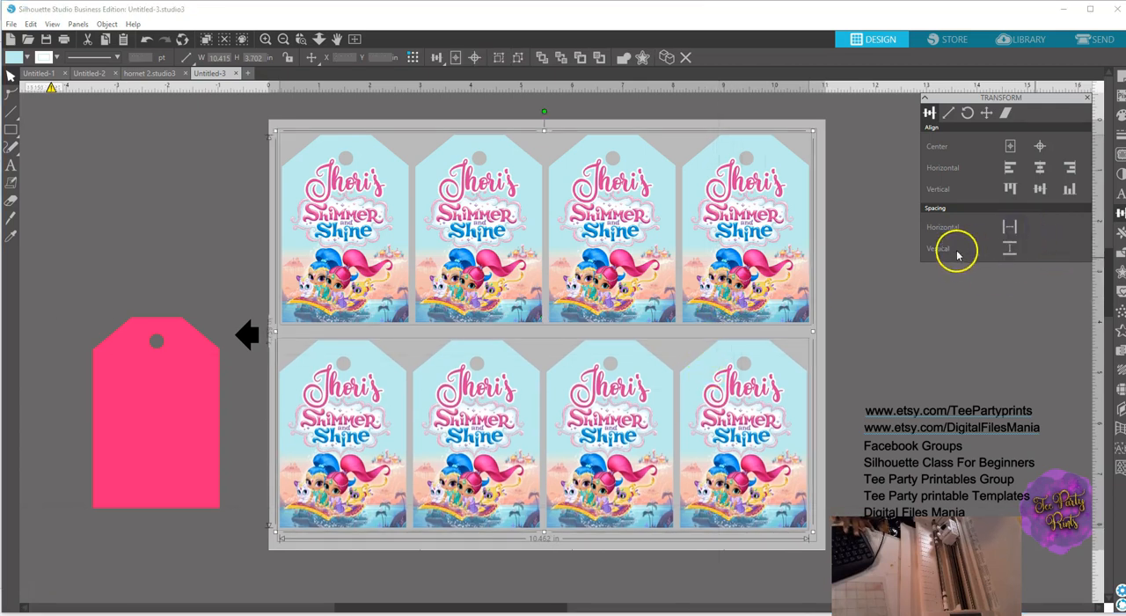
click(1038, 188)
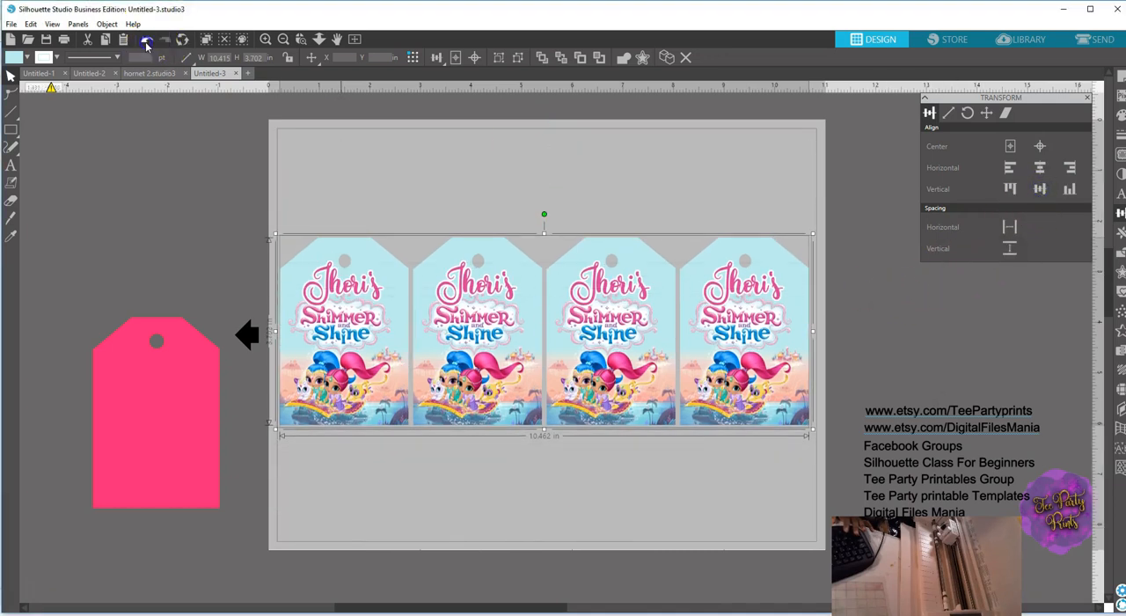
click(146, 40)
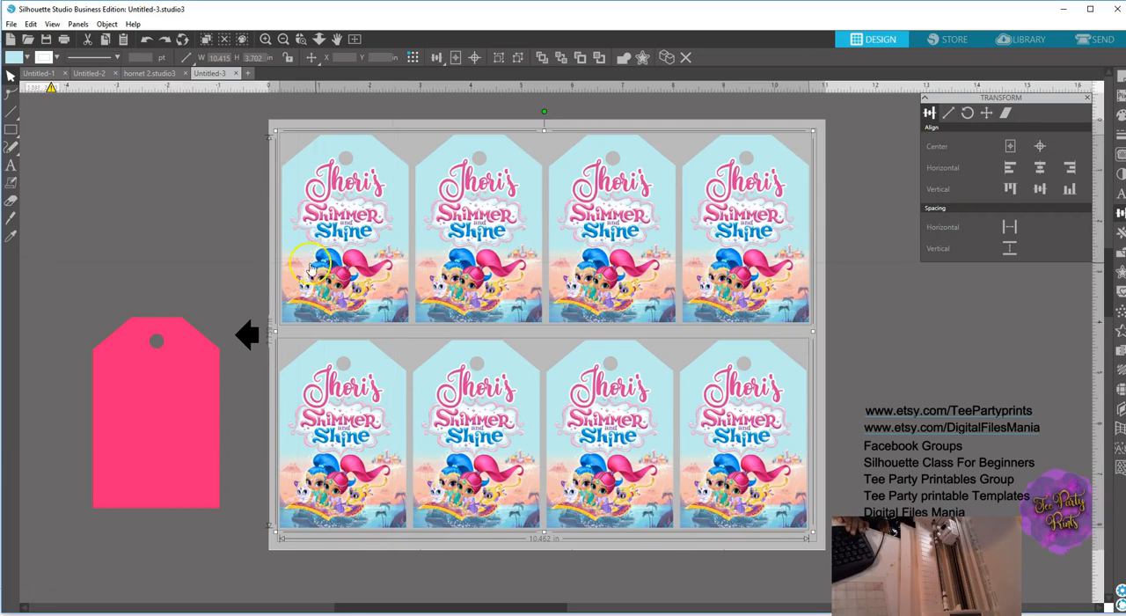
click(242, 259)
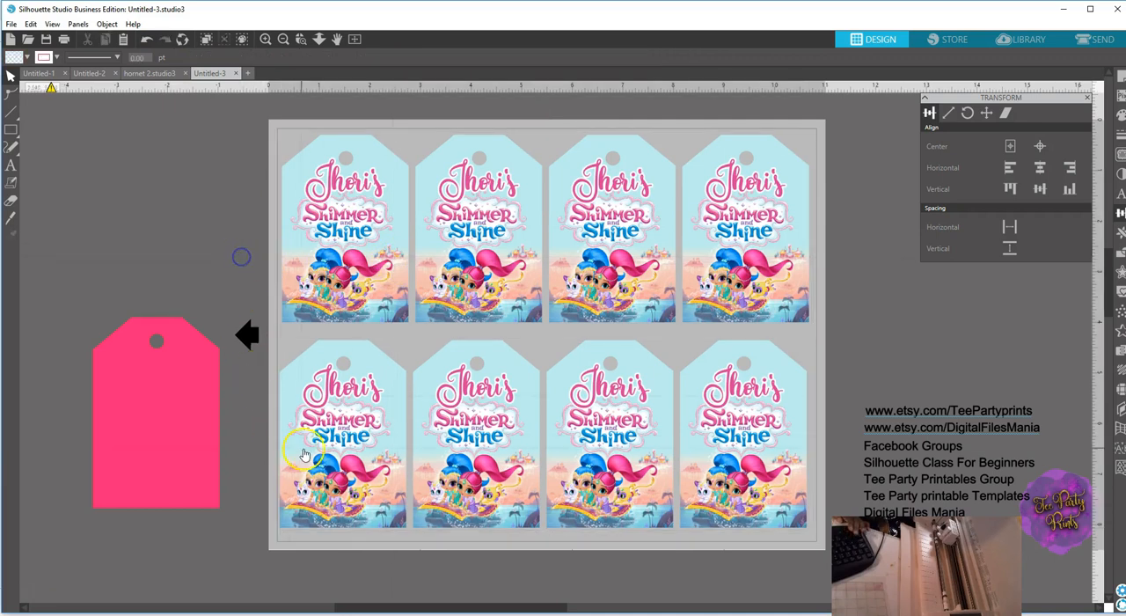
Align the upper and lower tag rows to their left edges.
click(333, 461)
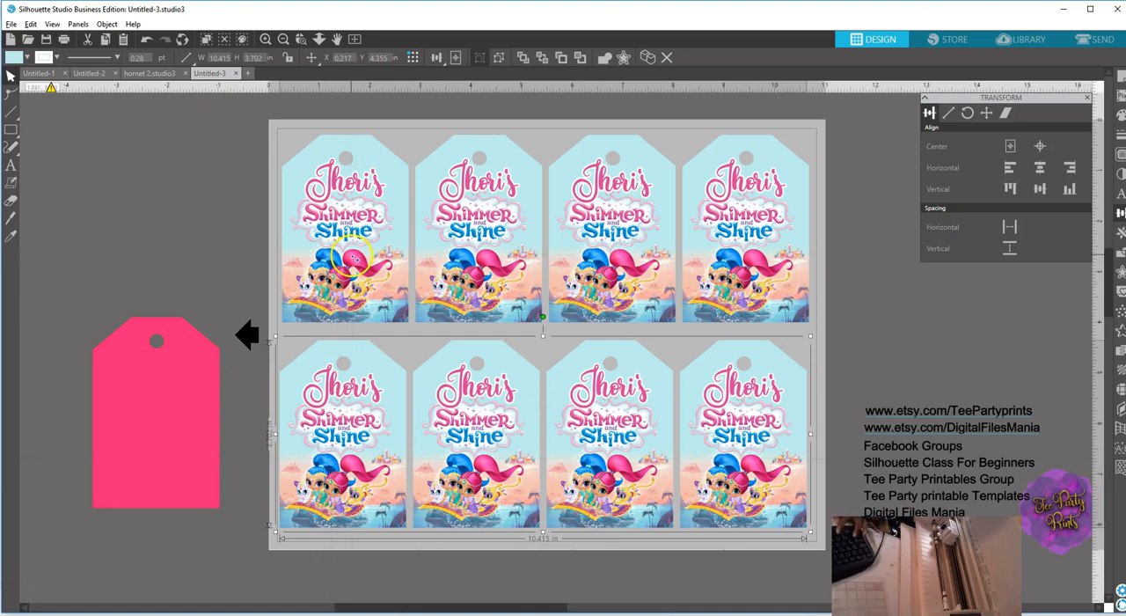
shift+click(352, 256)
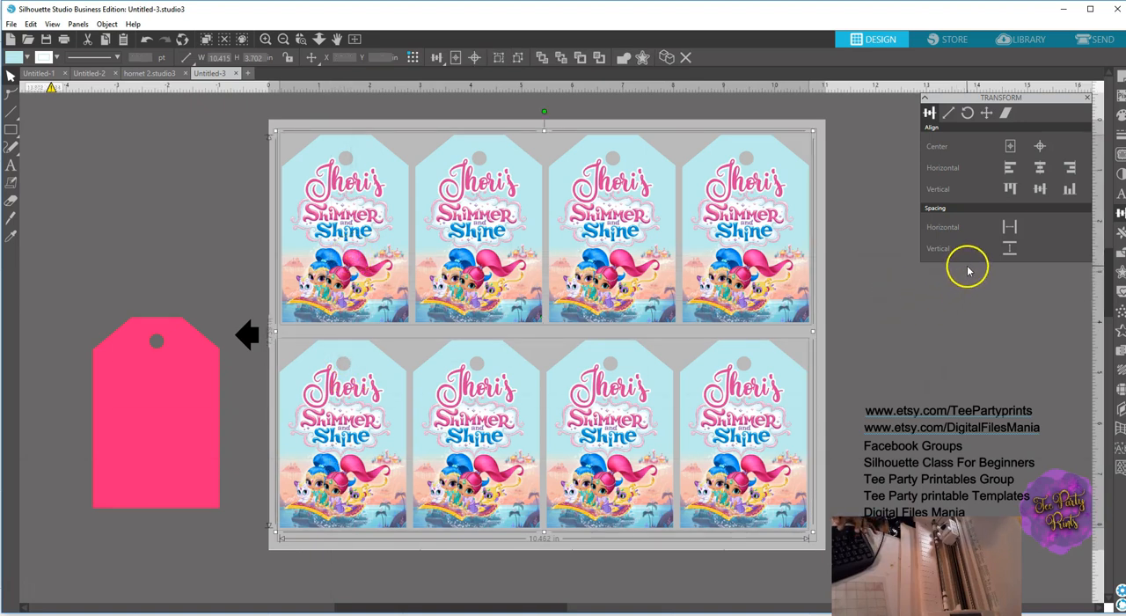
click(1009, 227)
click(1010, 250)
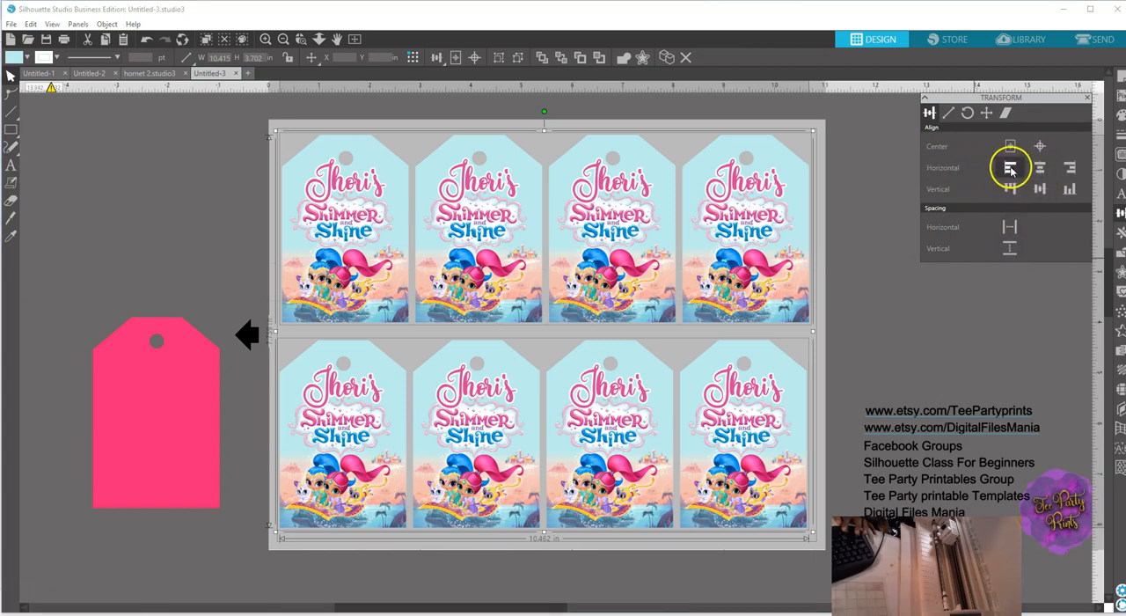
click(1010, 168)
click(213, 266)
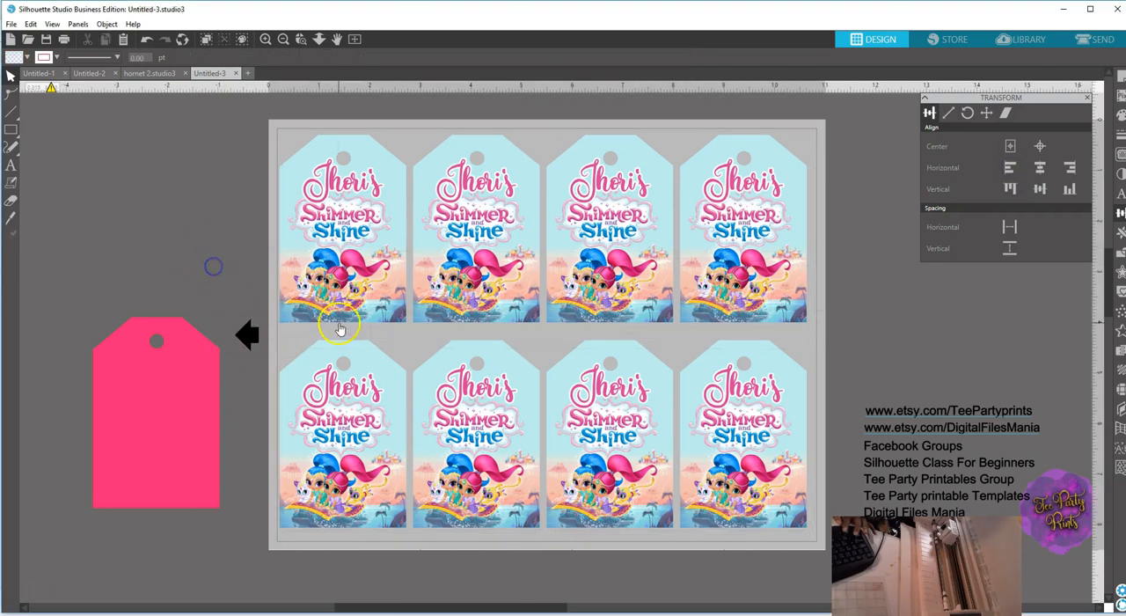
Group both tag rows into one set of eight tags and shift it slightly within the page.
click(374, 297)
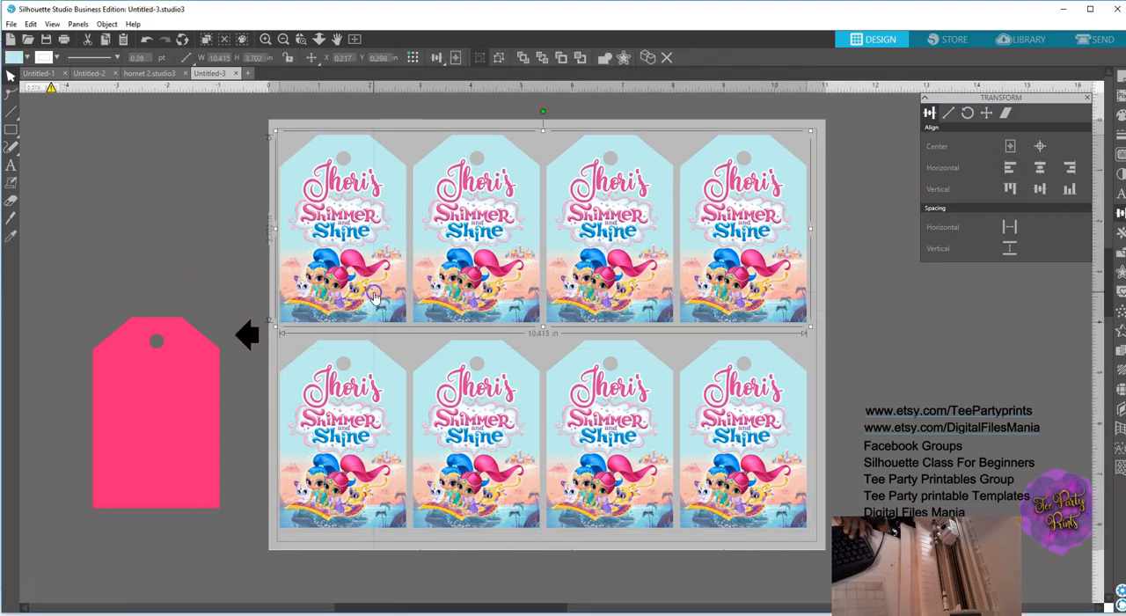
shift+click(374, 348)
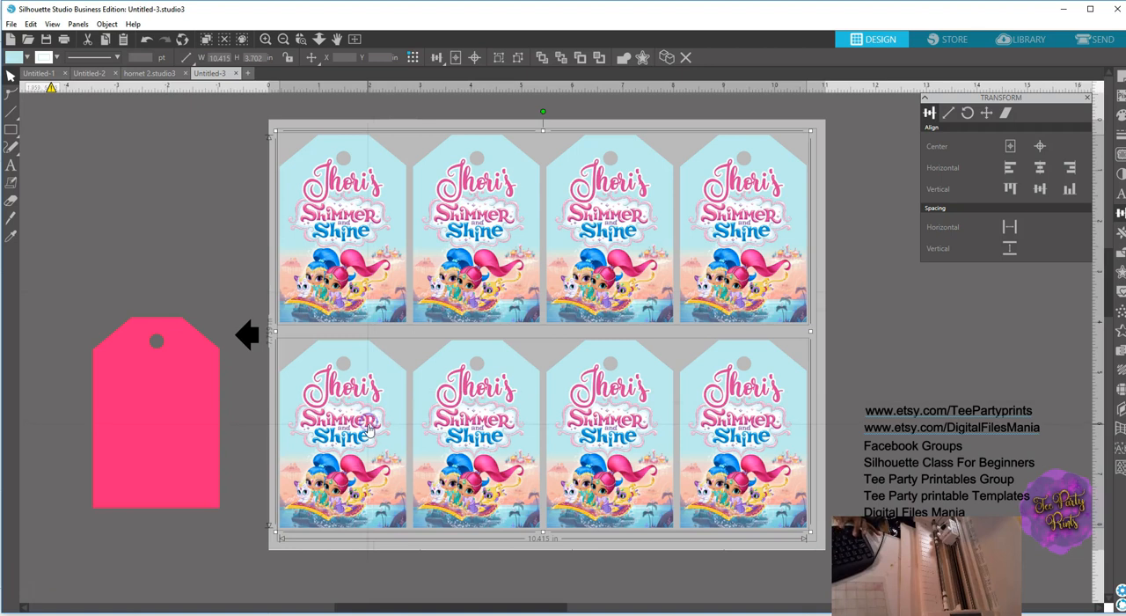
right_click(371, 427)
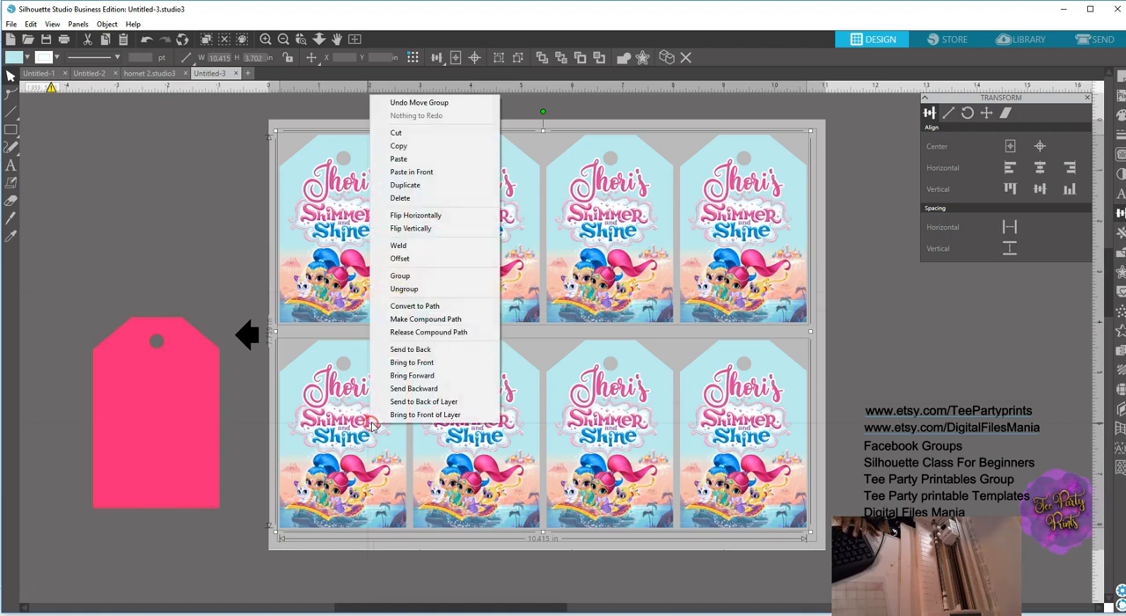
click(400, 275)
drag(520, 424, 523, 426)
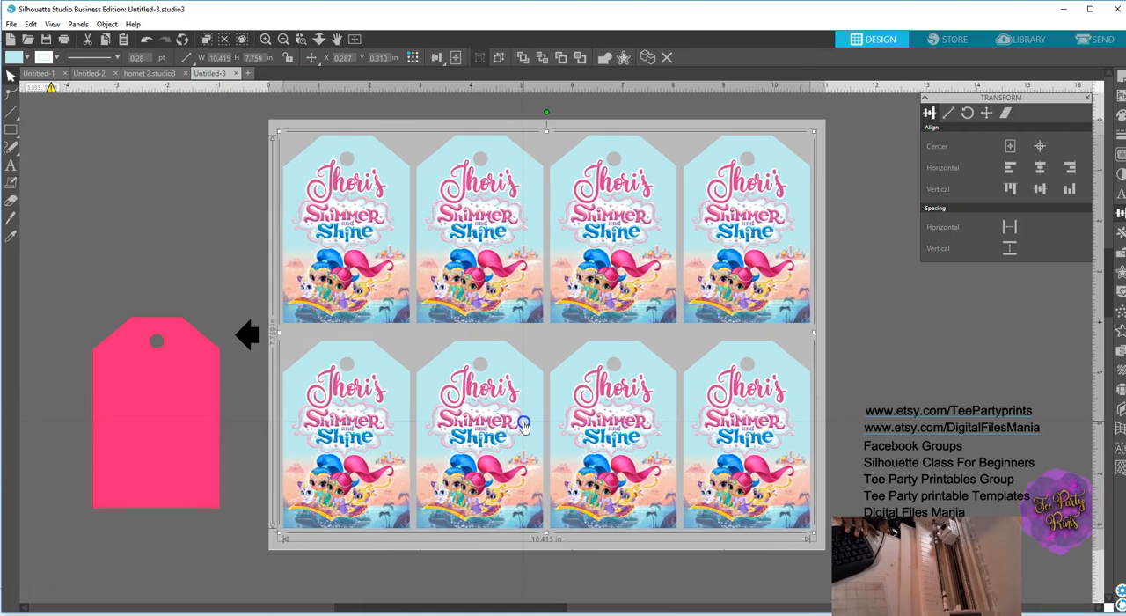
Center the group of eight tags on the page and move the spare pink blank farther up beside the page.
click(225, 254)
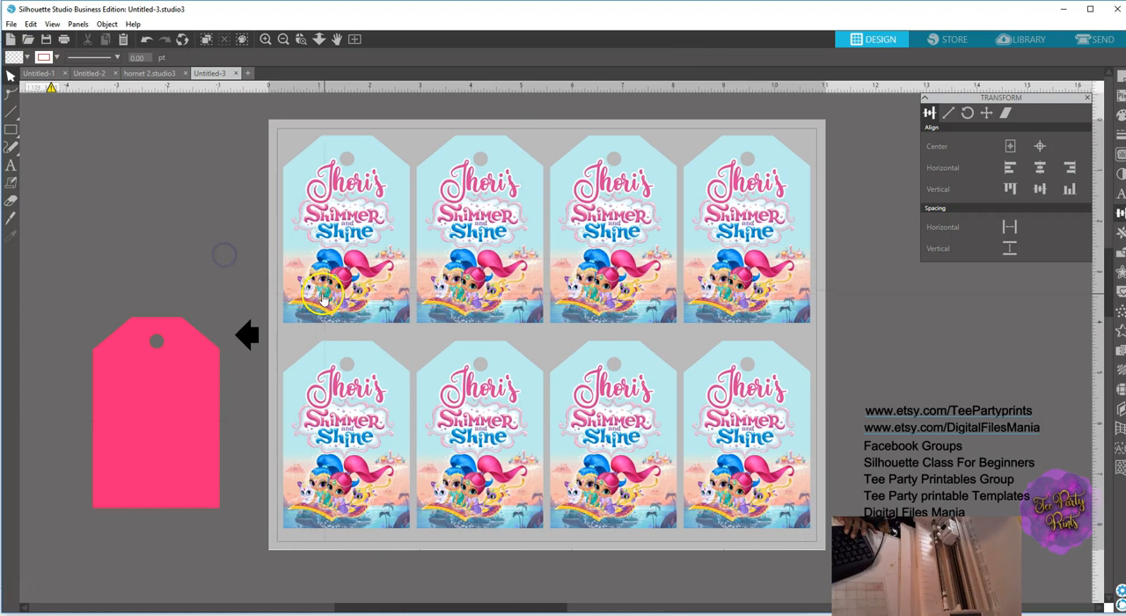
click(402, 277)
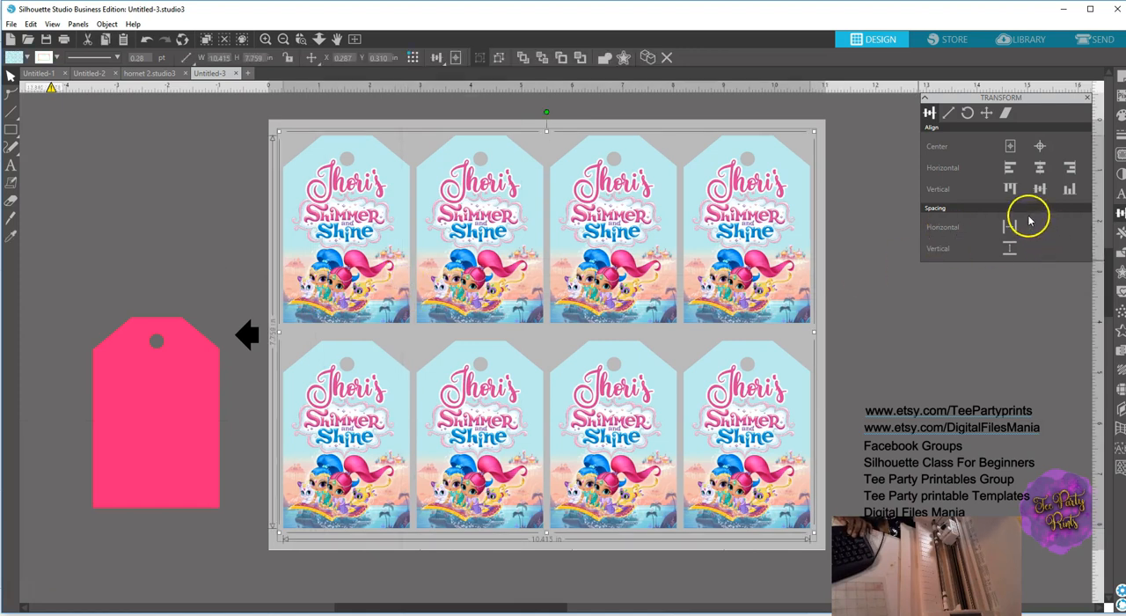
click(1009, 147)
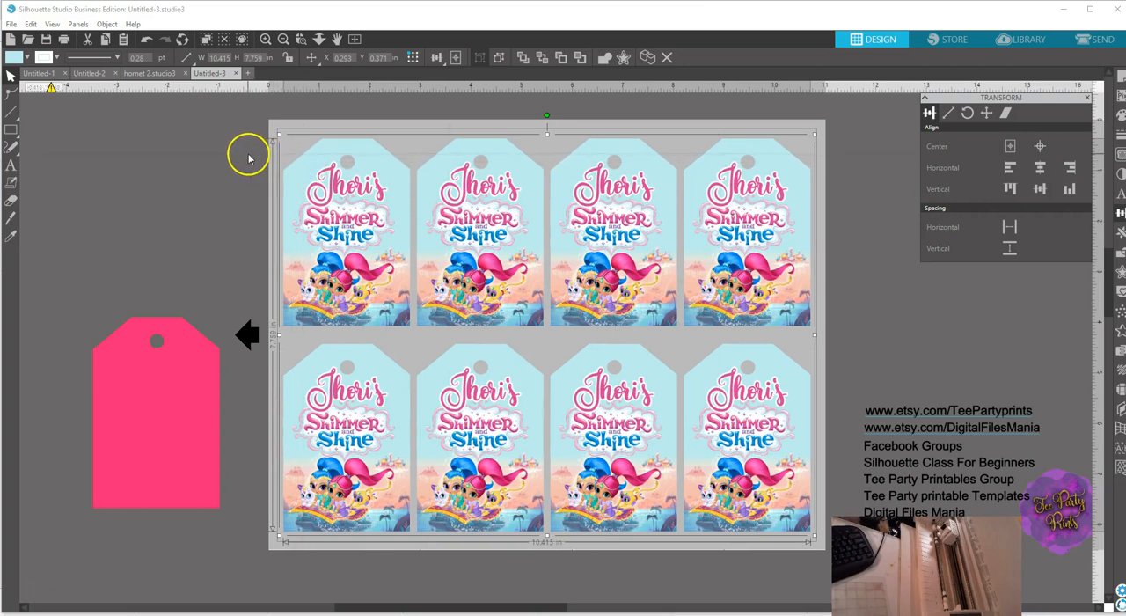
click(1039, 147)
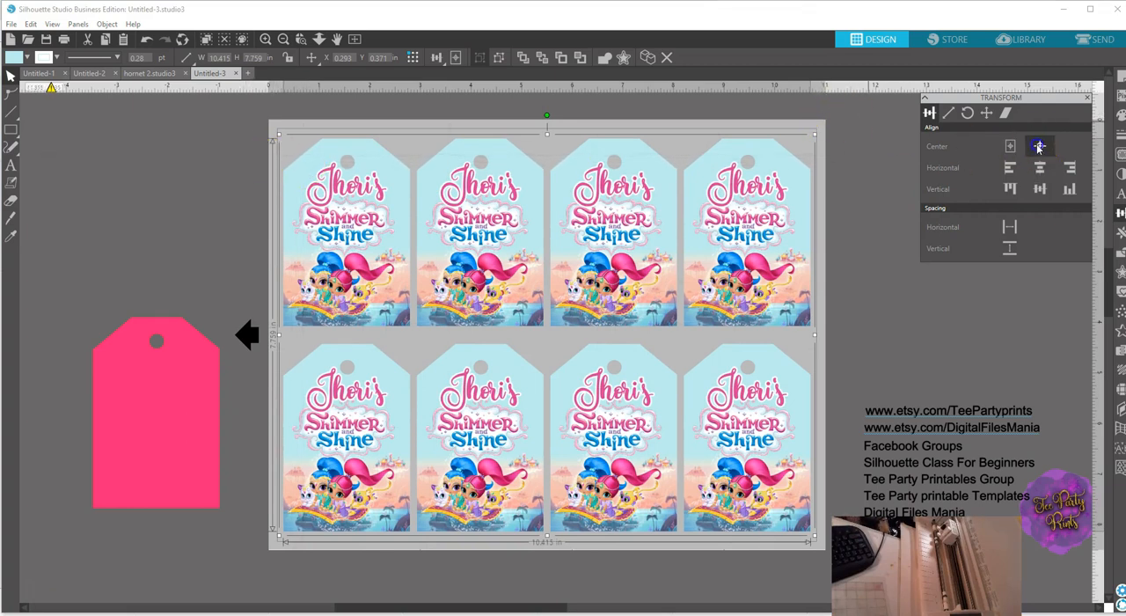
click(162, 220)
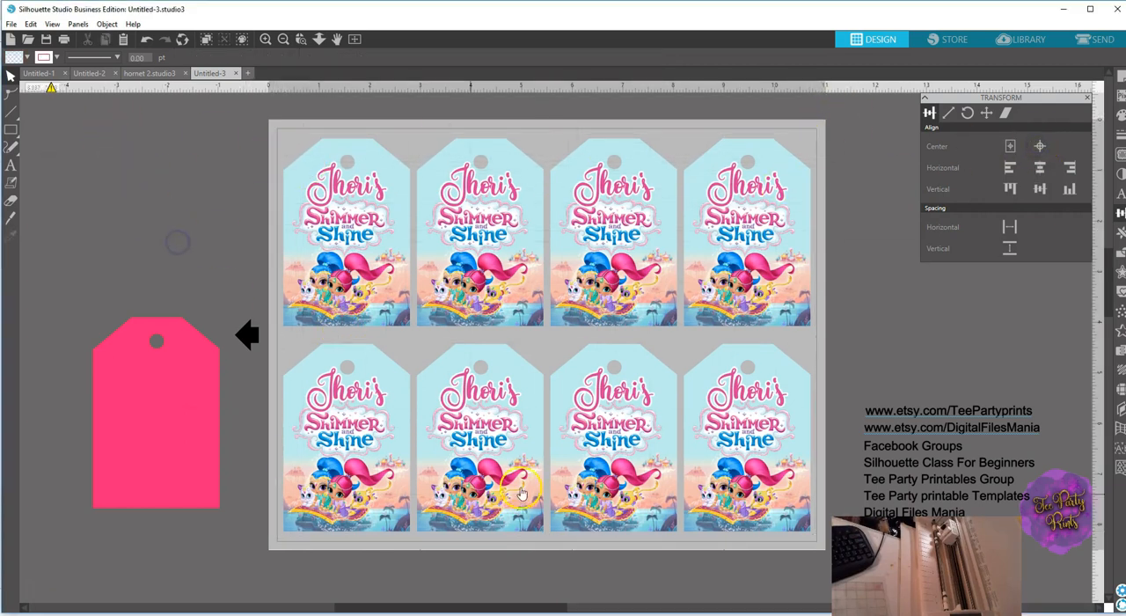
drag(183, 417, 158, 326)
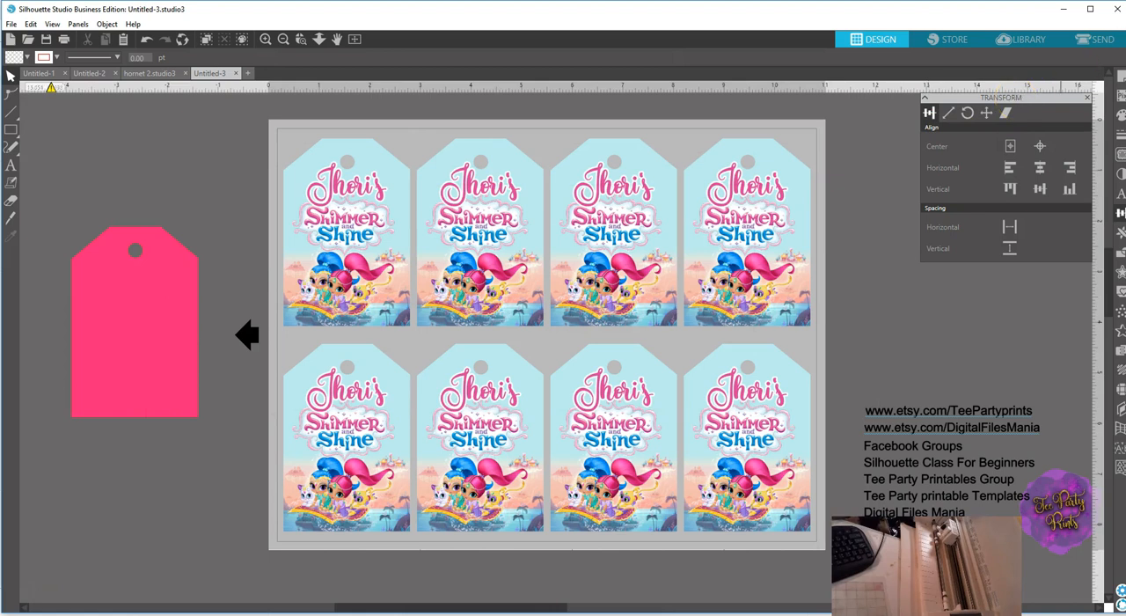
Try the No Cut setting on the tag sheet in the send view and return to the design view.
click(1113, 41)
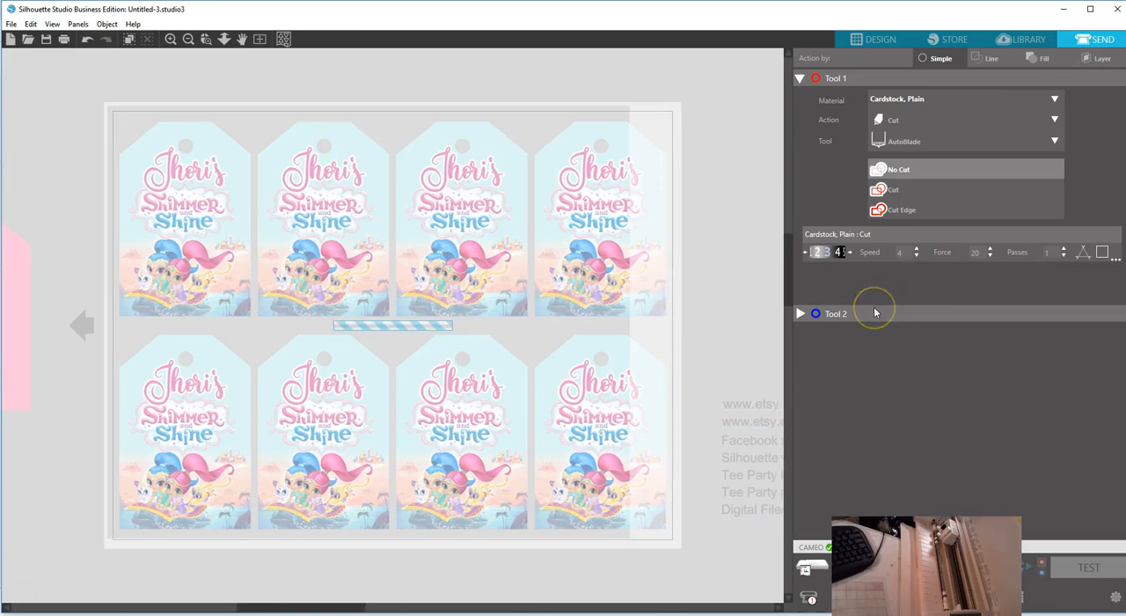
click(918, 172)
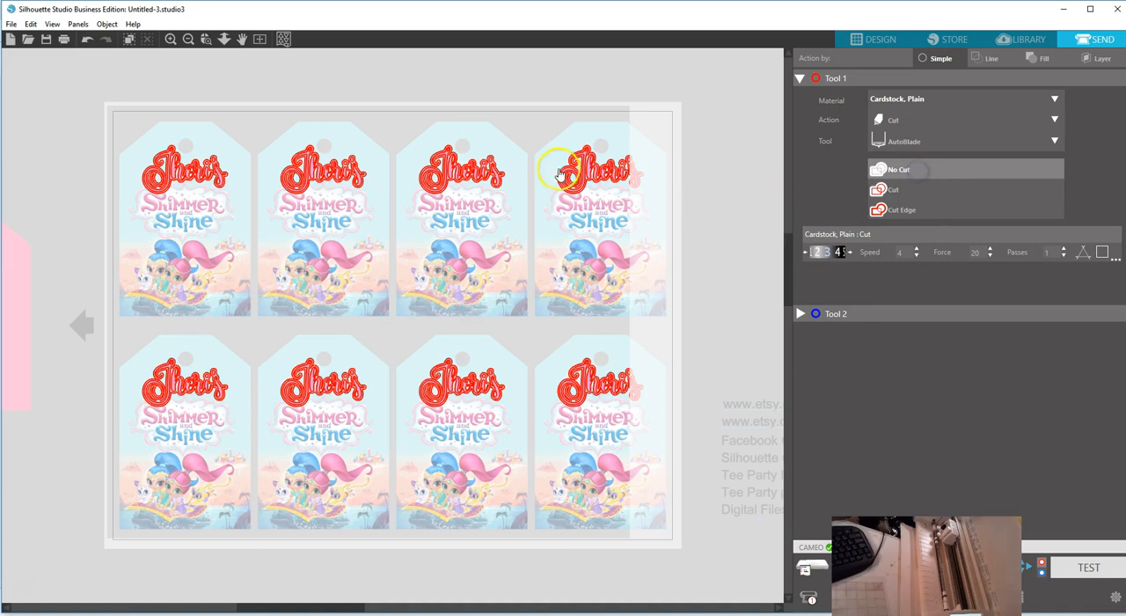
click(583, 178)
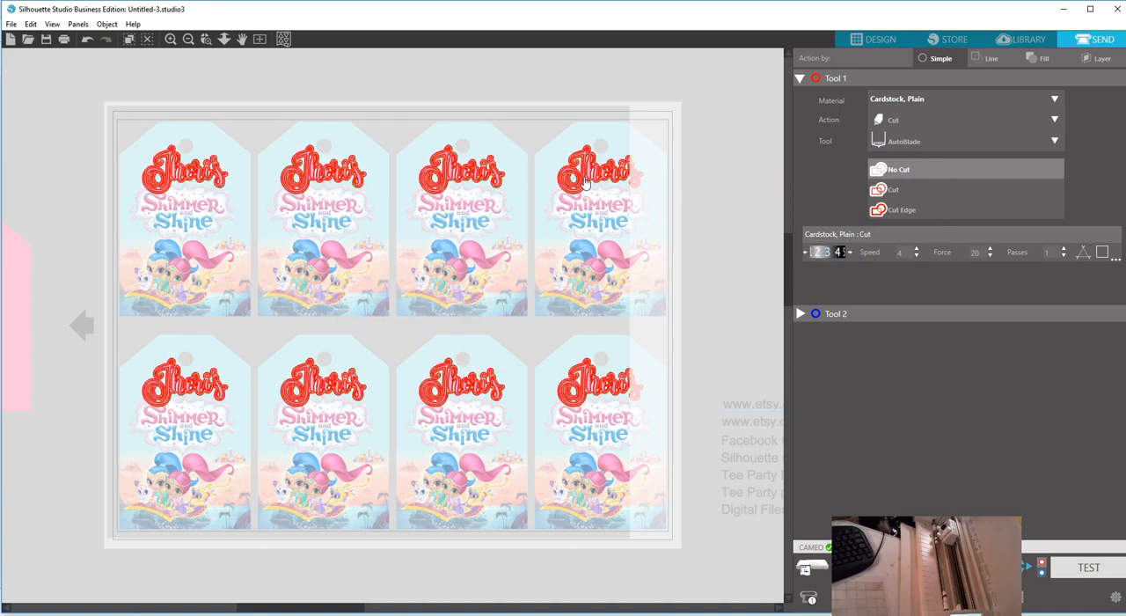
click(879, 39)
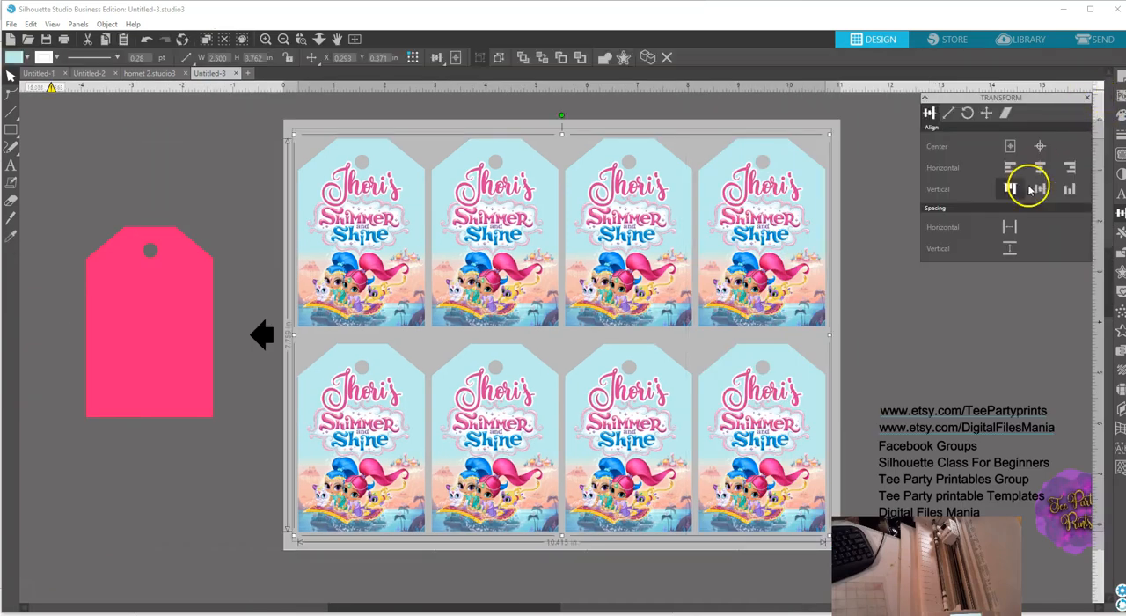
Turn on Type 1 registration marks for CAMEO, Portrait and Curio in the page setup.
click(1117, 79)
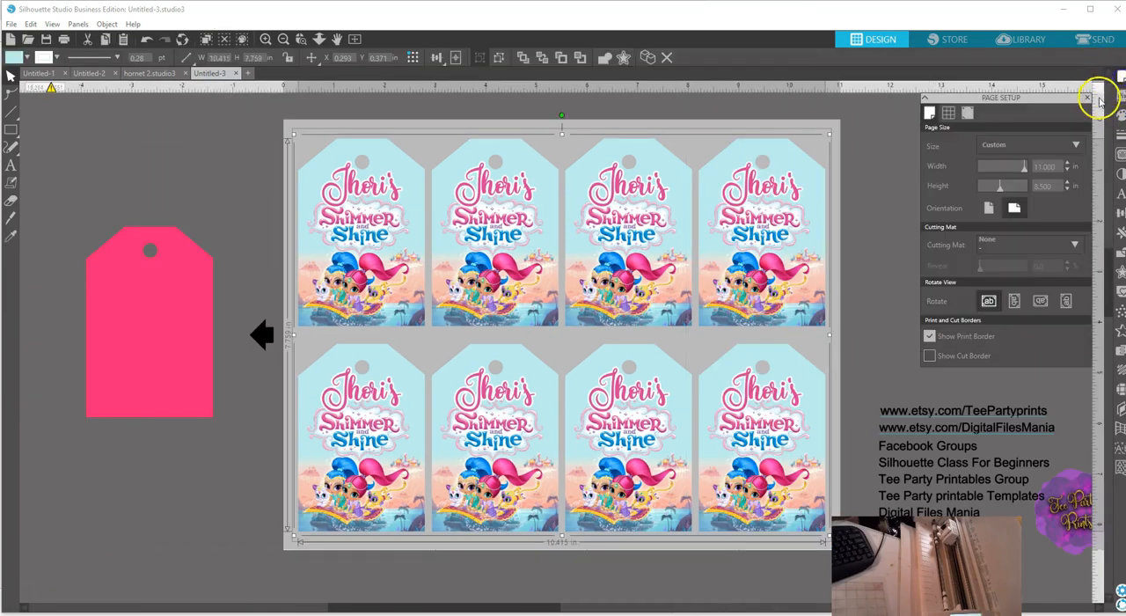
click(967, 113)
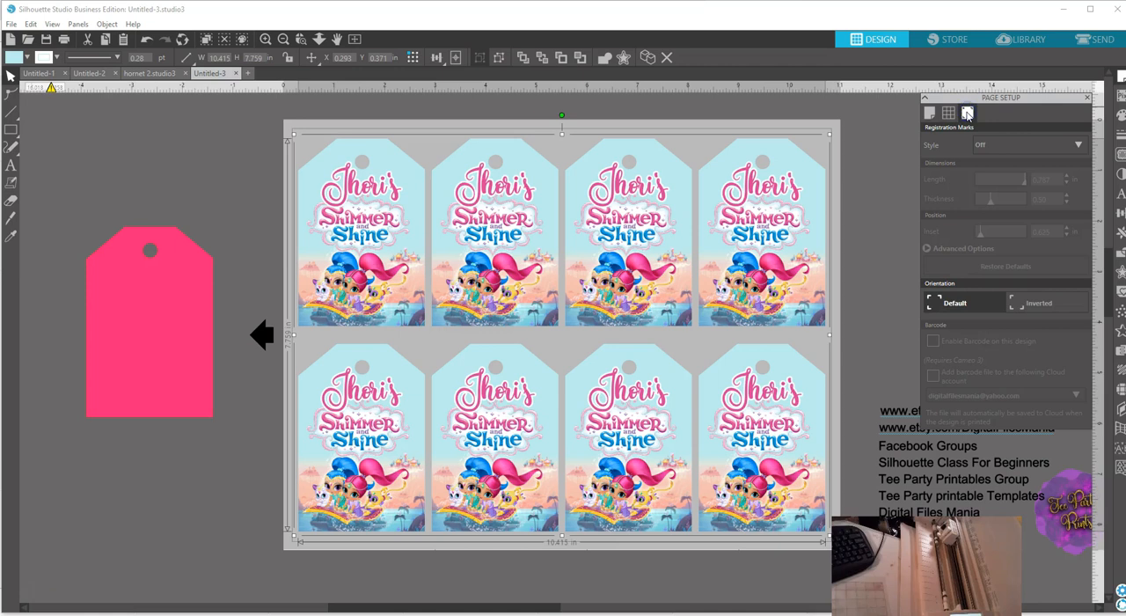
click(1020, 145)
click(1013, 183)
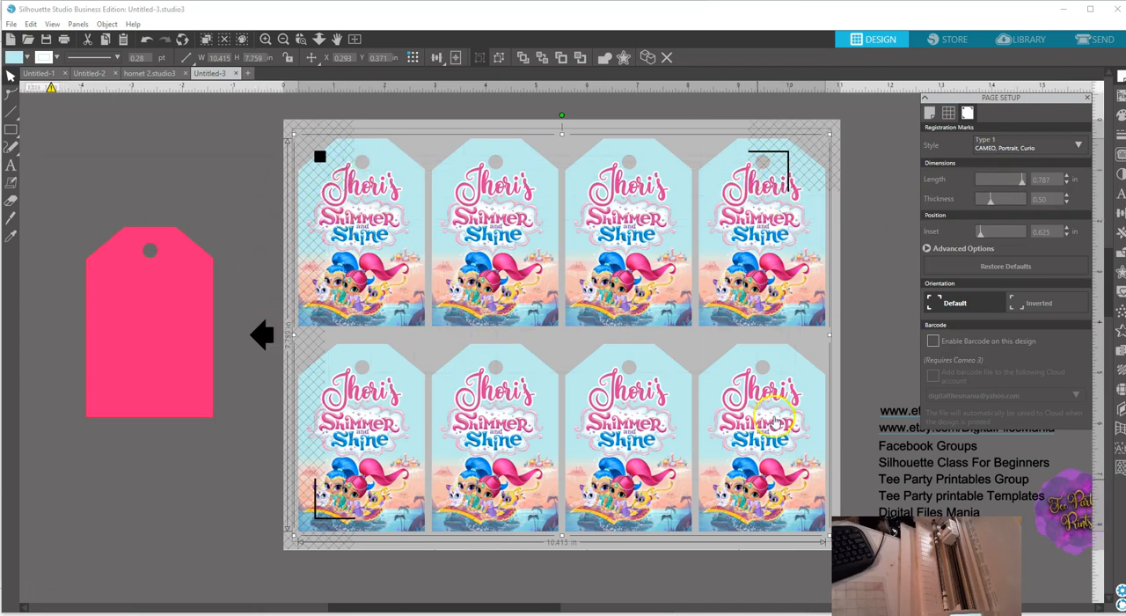
Scale the group of eight tags down to about 9 by 6.7 inches and position it within the registration marks.
drag(830, 134, 783, 165)
drag(444, 271, 458, 272)
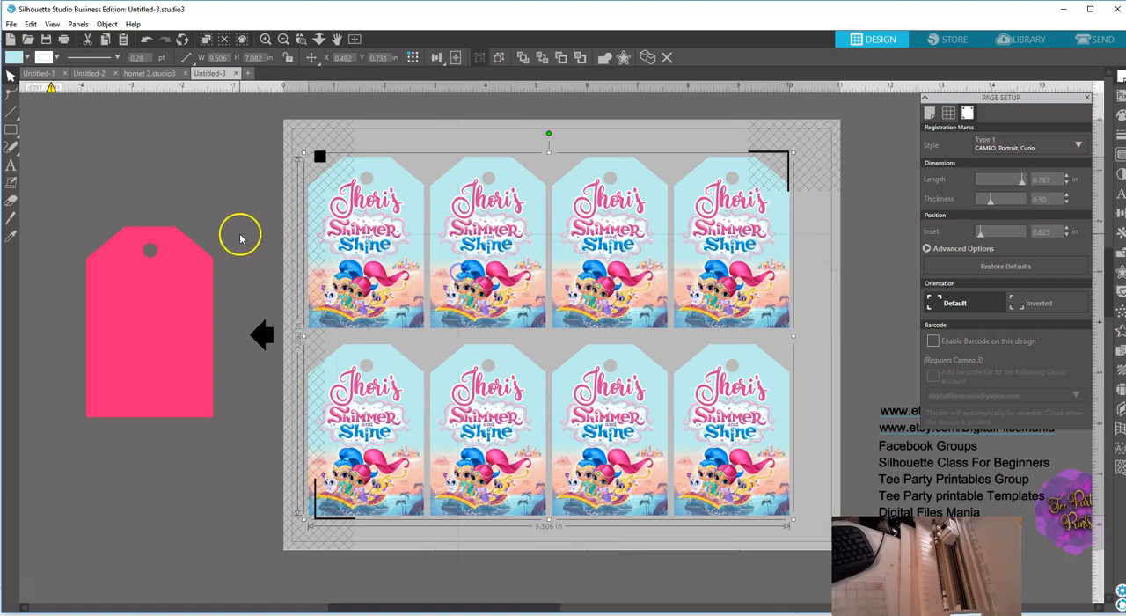
drag(302, 153, 337, 161)
drag(567, 303, 577, 279)
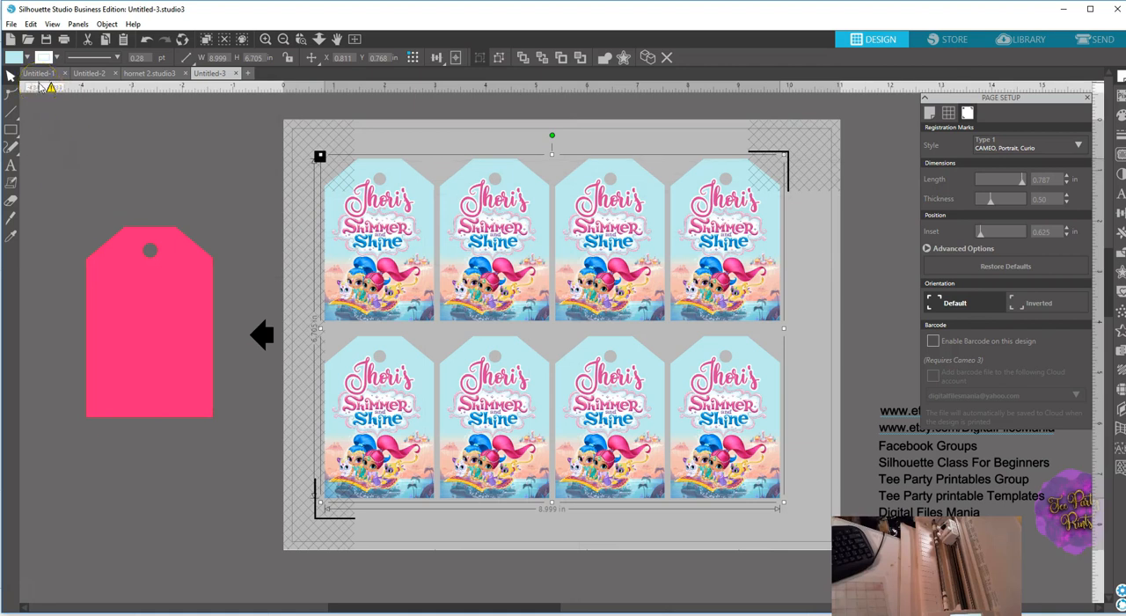
Print one copy of the tag sheet on the HP Color LaserJet printer.
click(11, 24)
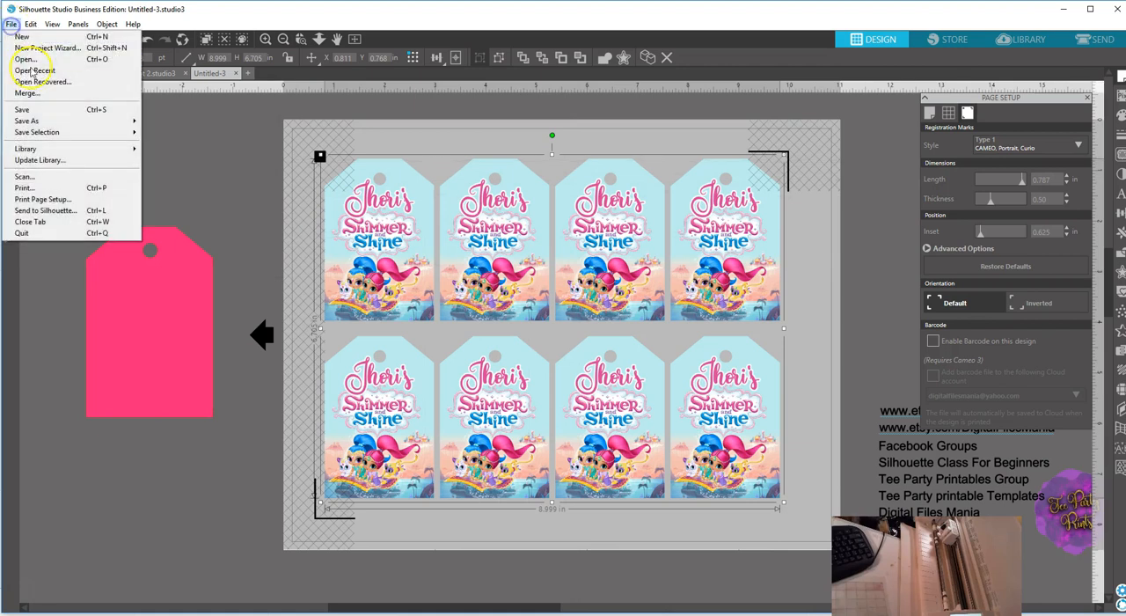
click(35, 191)
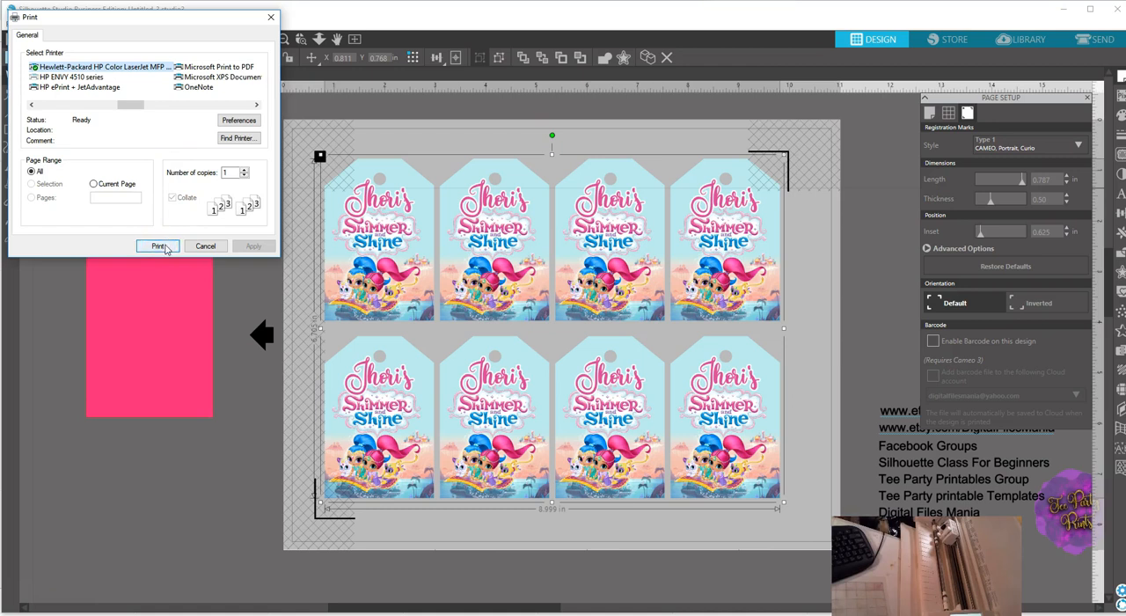
click(157, 246)
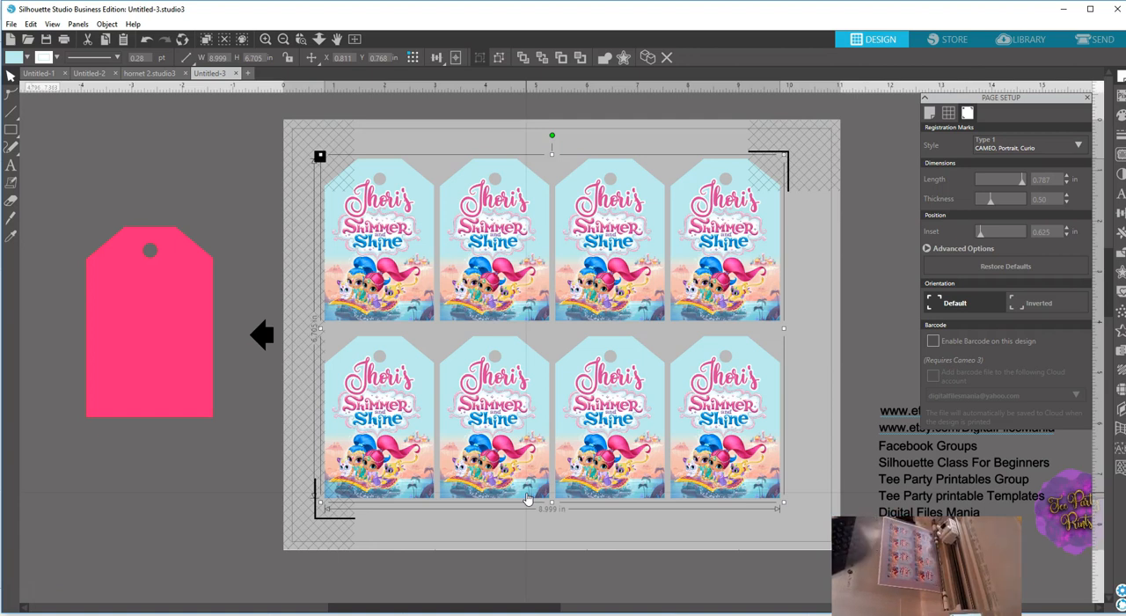
Set the eight tags to Cut Edge in the send view and send the sheet to the CAMEO.
click(1101, 38)
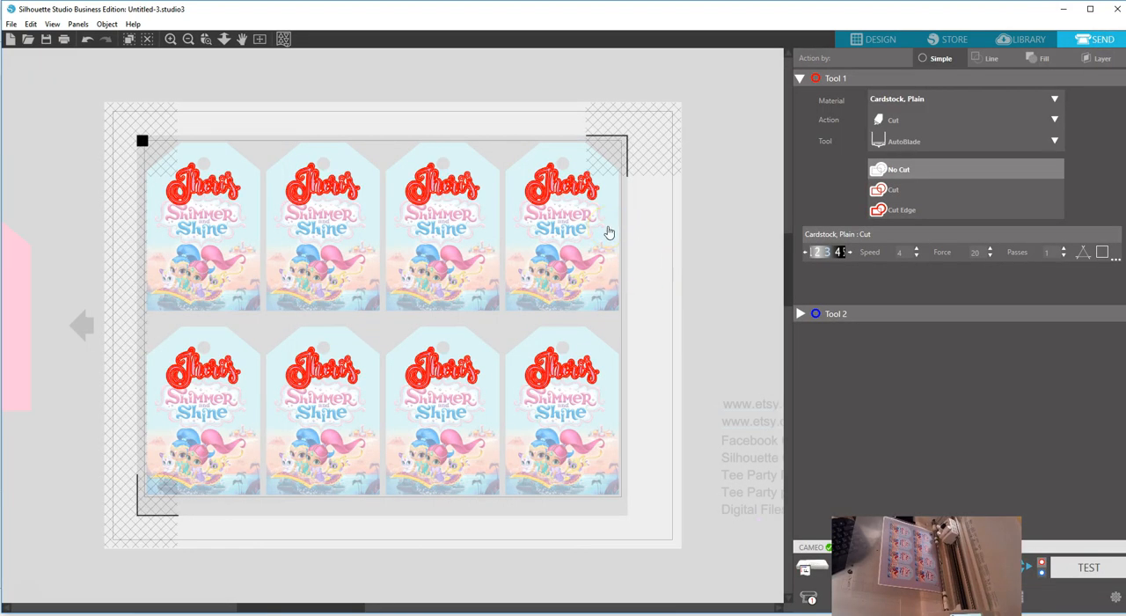
click(591, 194)
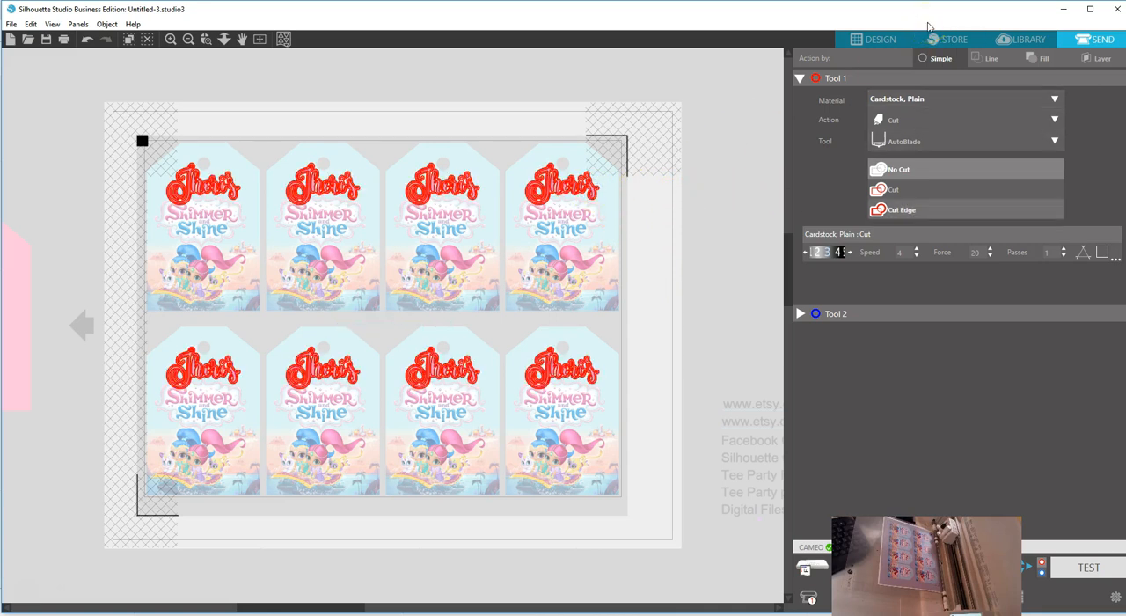
click(904, 211)
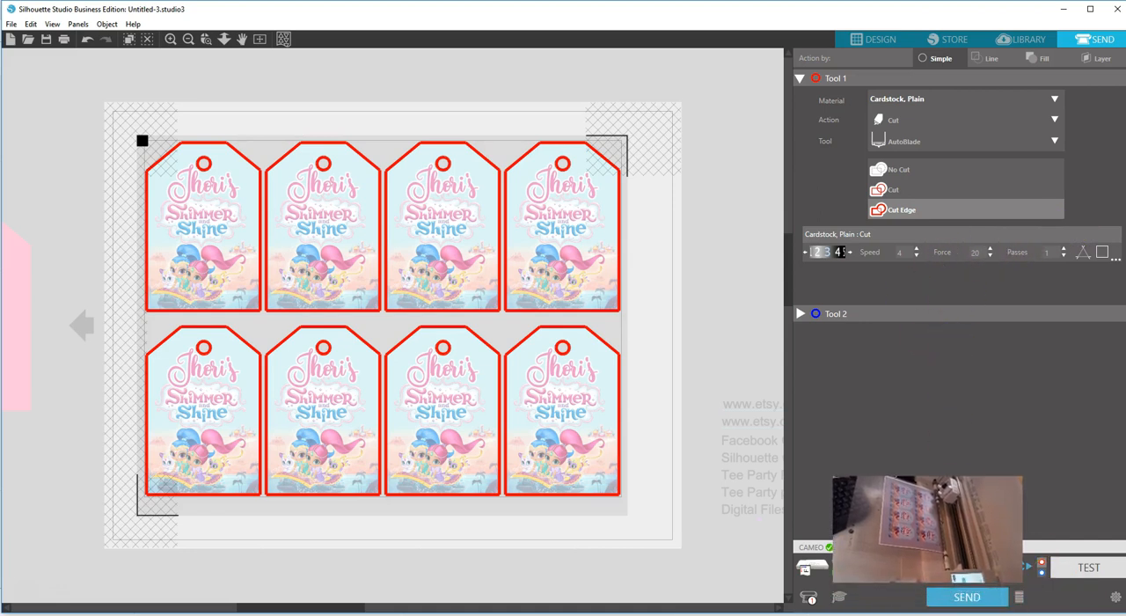
click(961, 600)
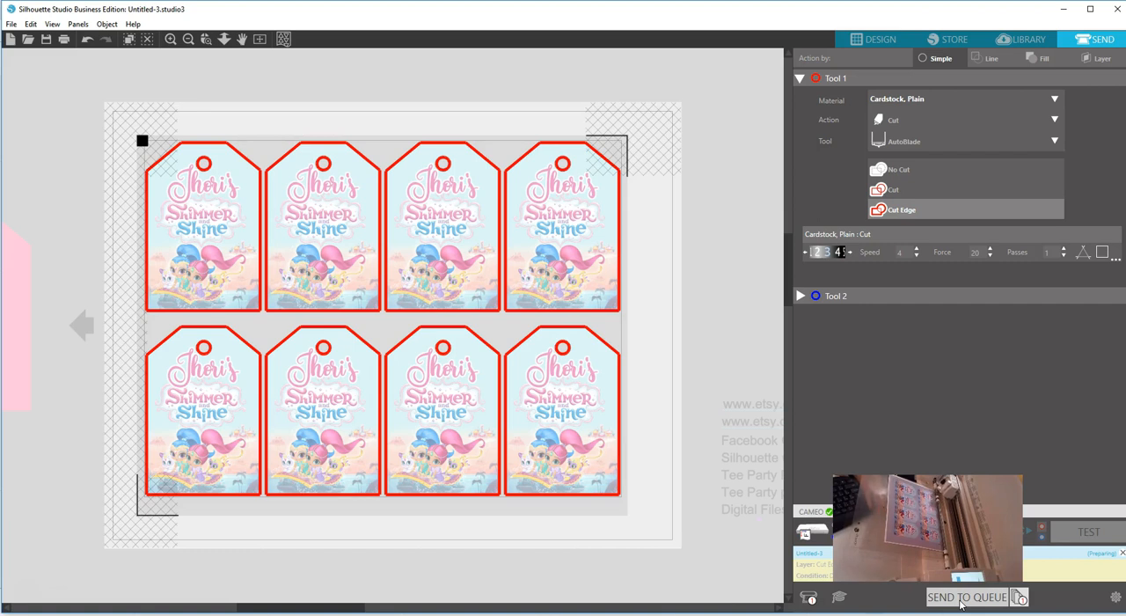
click(962, 605)
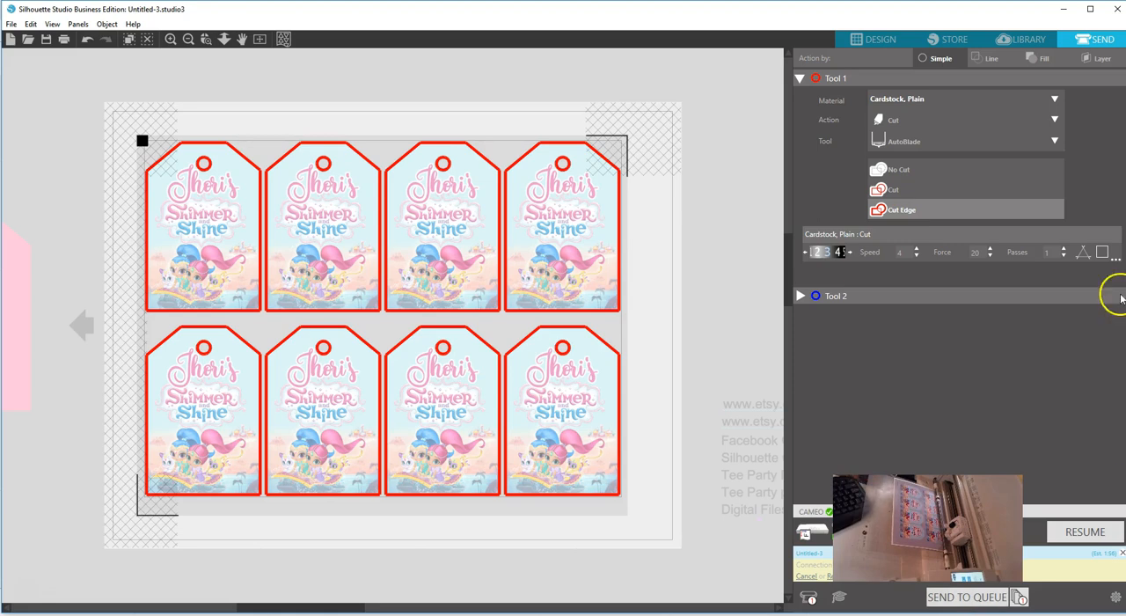
Return to the design view and turn the registration marks off in the page setup.
click(875, 39)
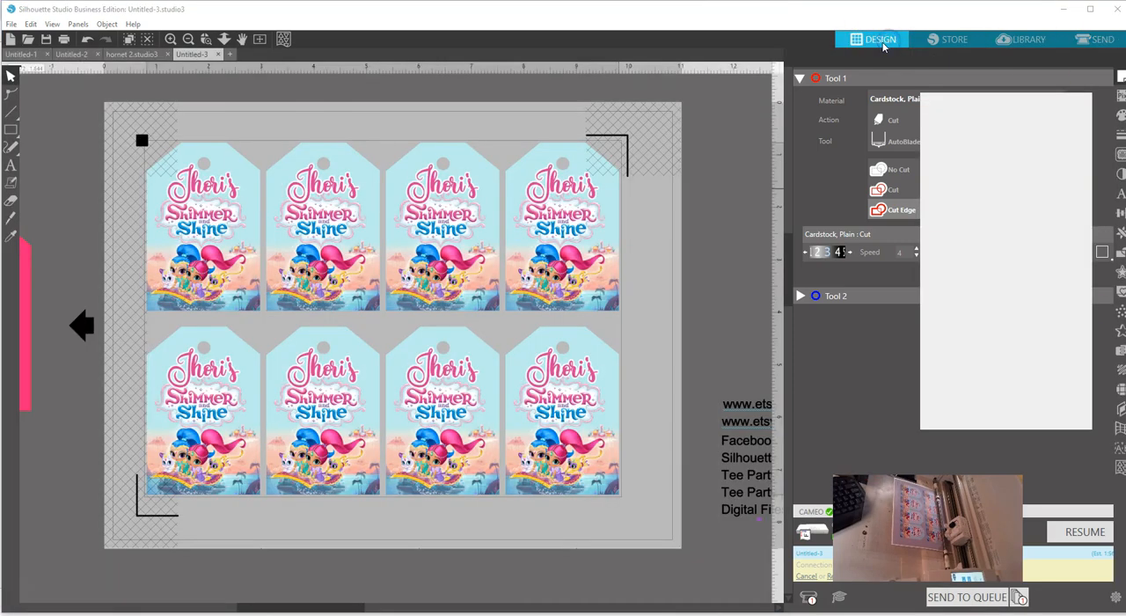
click(550, 266)
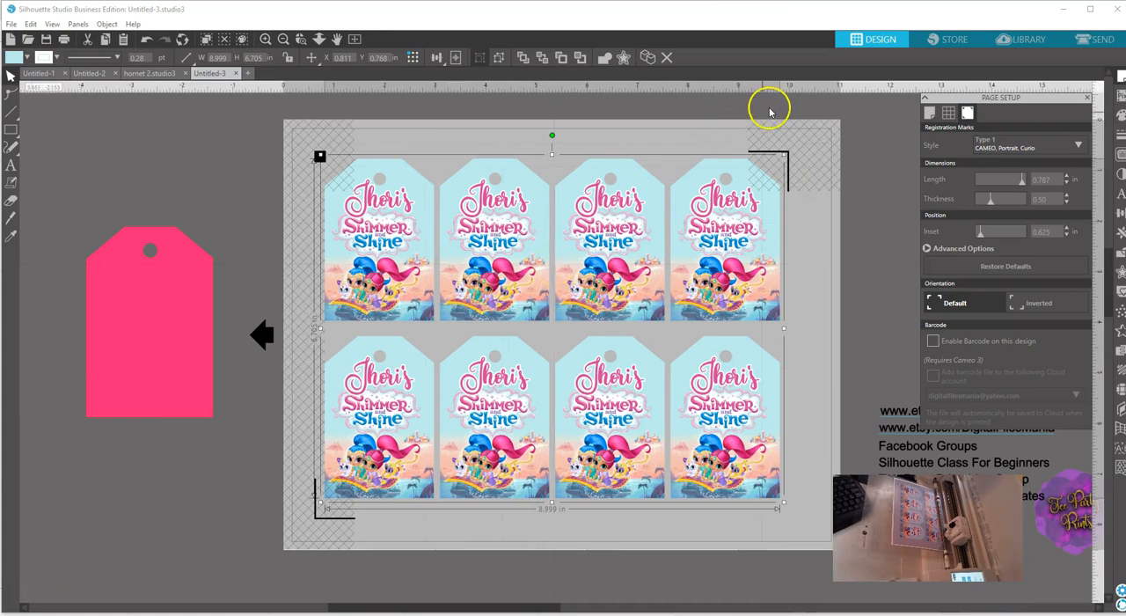
click(1077, 143)
click(980, 163)
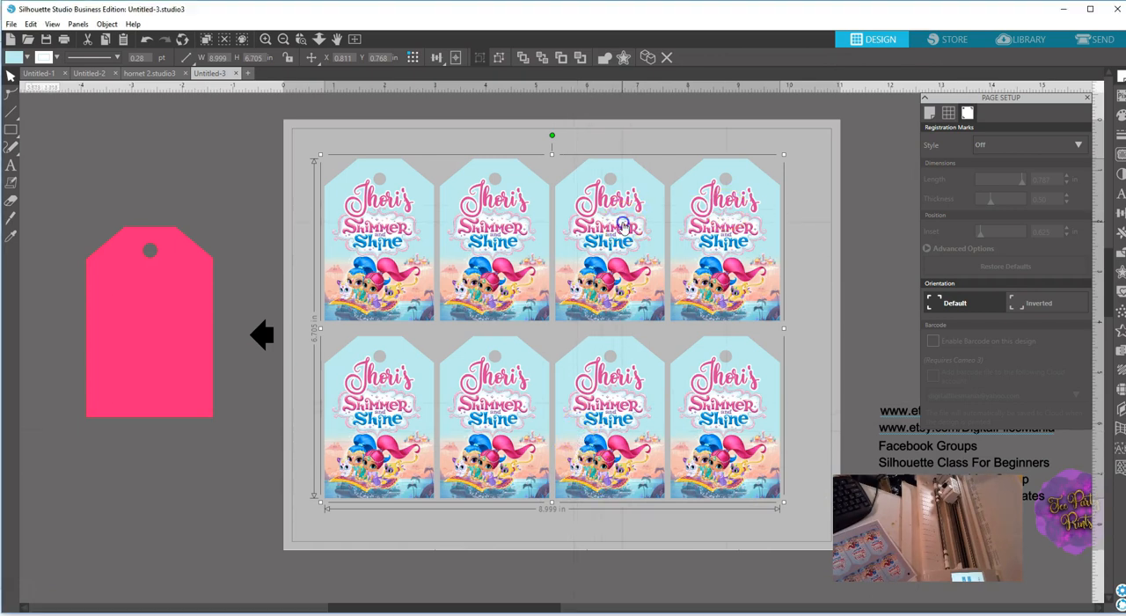
Reopen the page setup and turn on Type 1 registration marks for CAMEO, Portrait and Curio.
click(1093, 12)
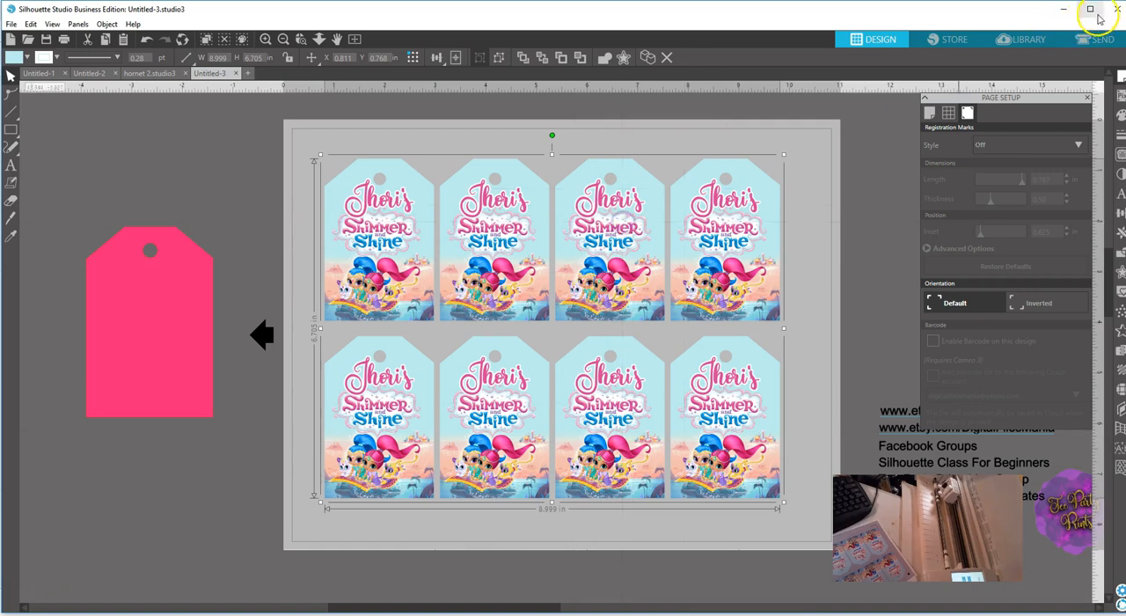
click(1119, 78)
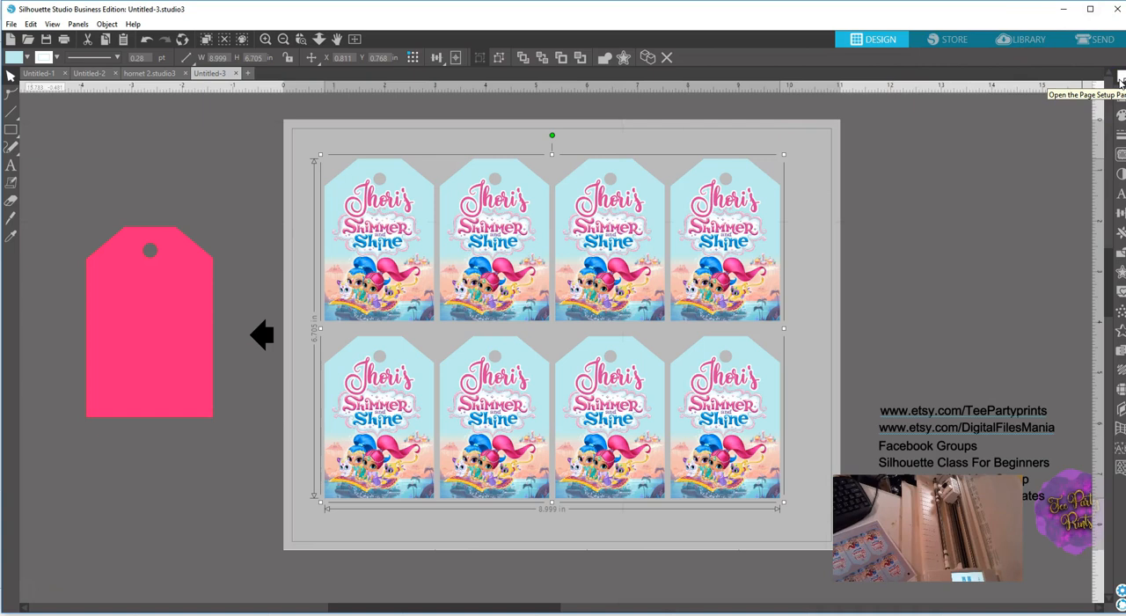
click(1120, 78)
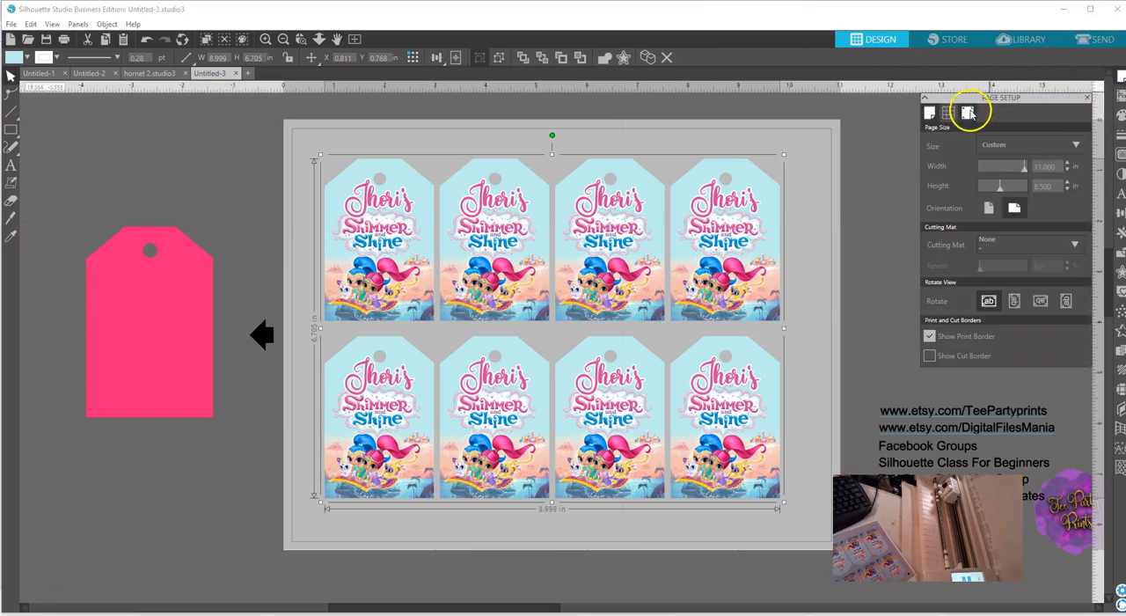
click(968, 112)
click(999, 146)
click(993, 174)
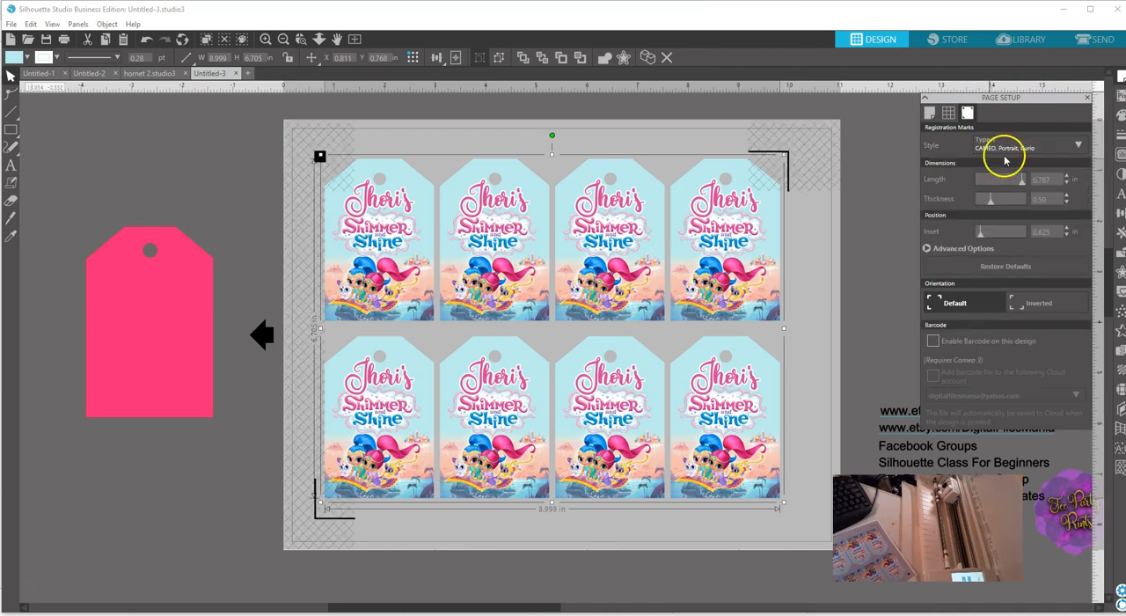
Try the Type 2 registration marks for Original and SD, and switch back to Type 1.
click(1005, 150)
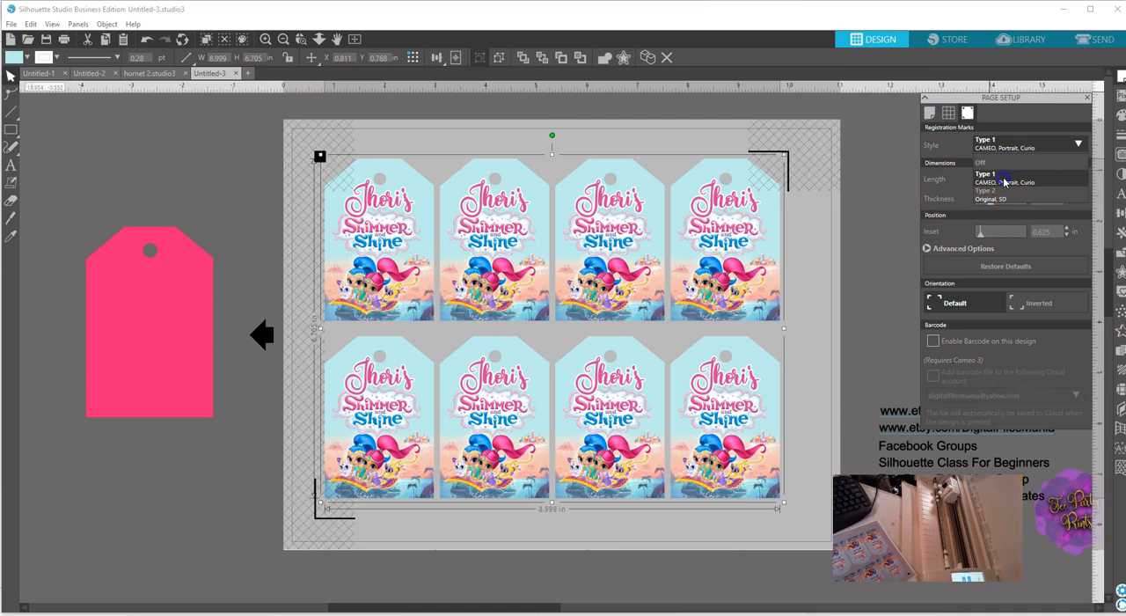
click(1003, 180)
click(1018, 146)
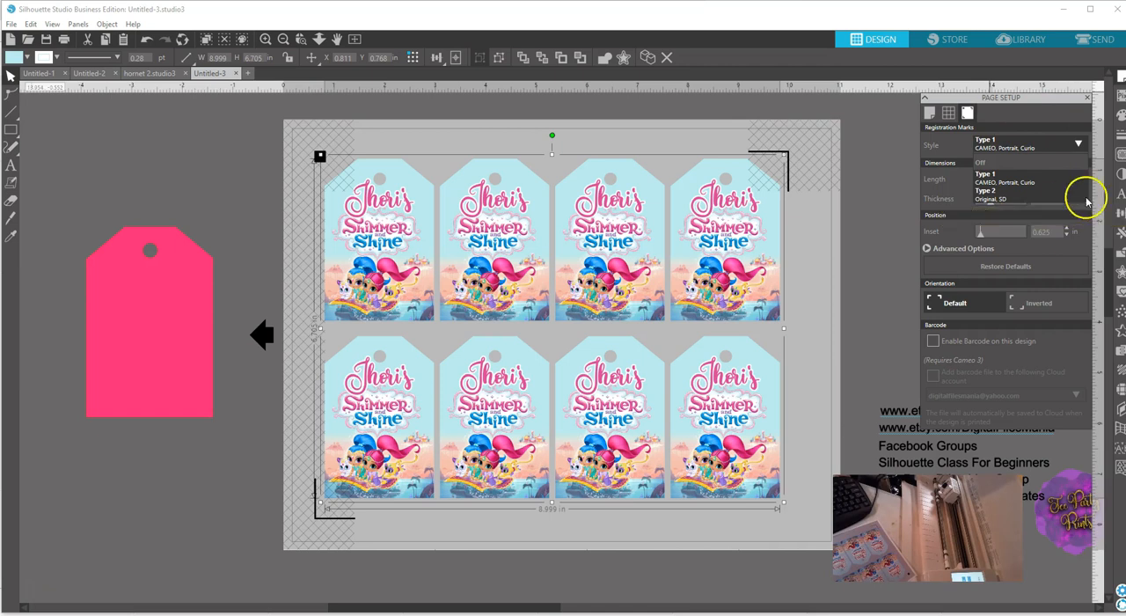
click(1012, 193)
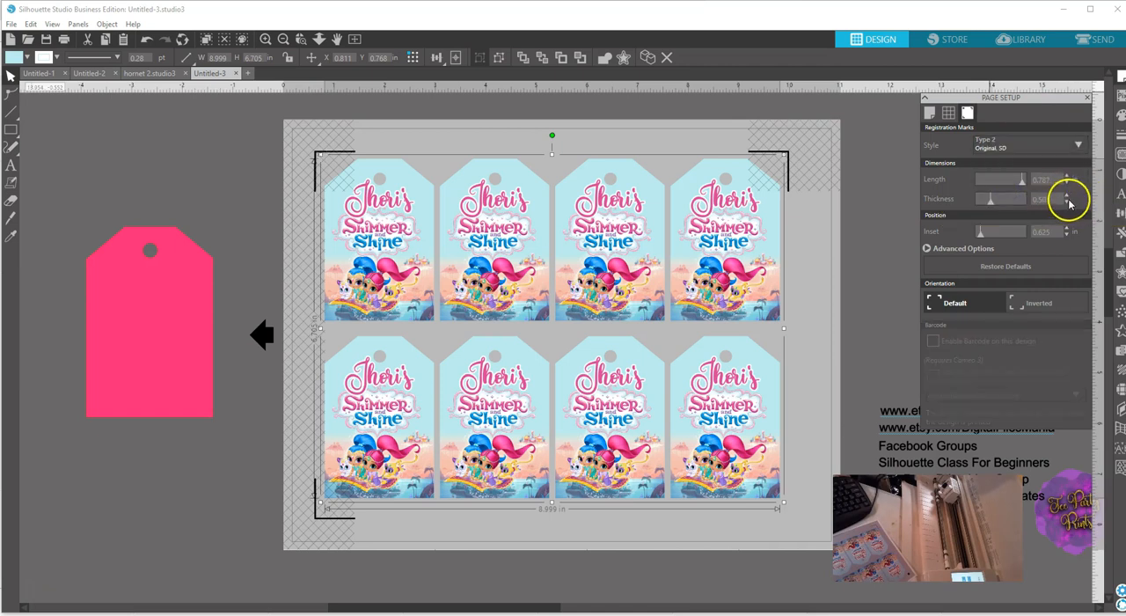
click(1013, 150)
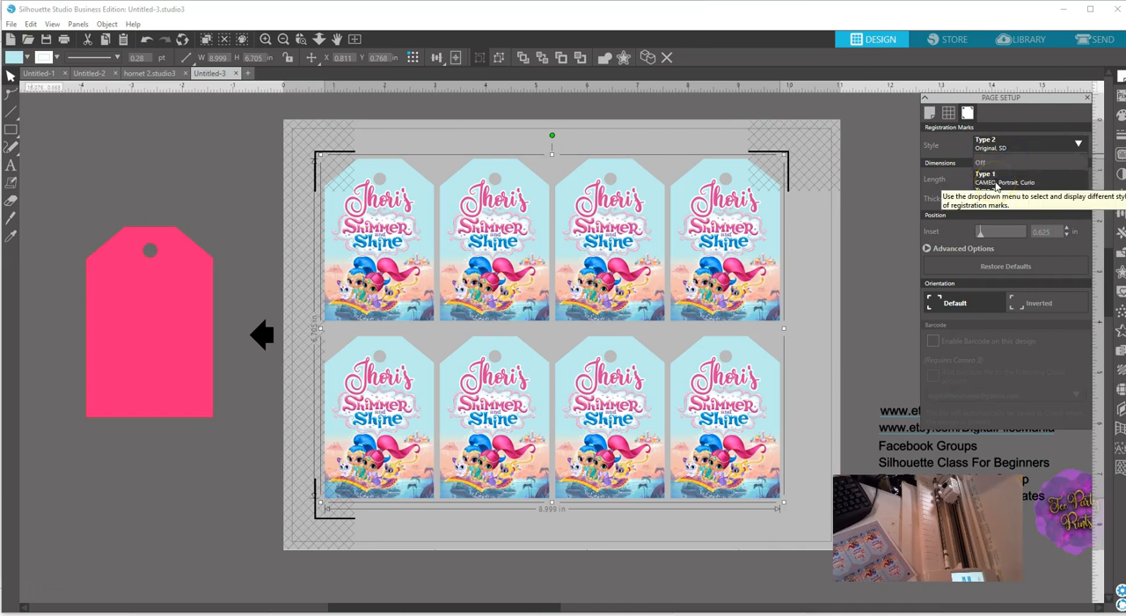
click(997, 180)
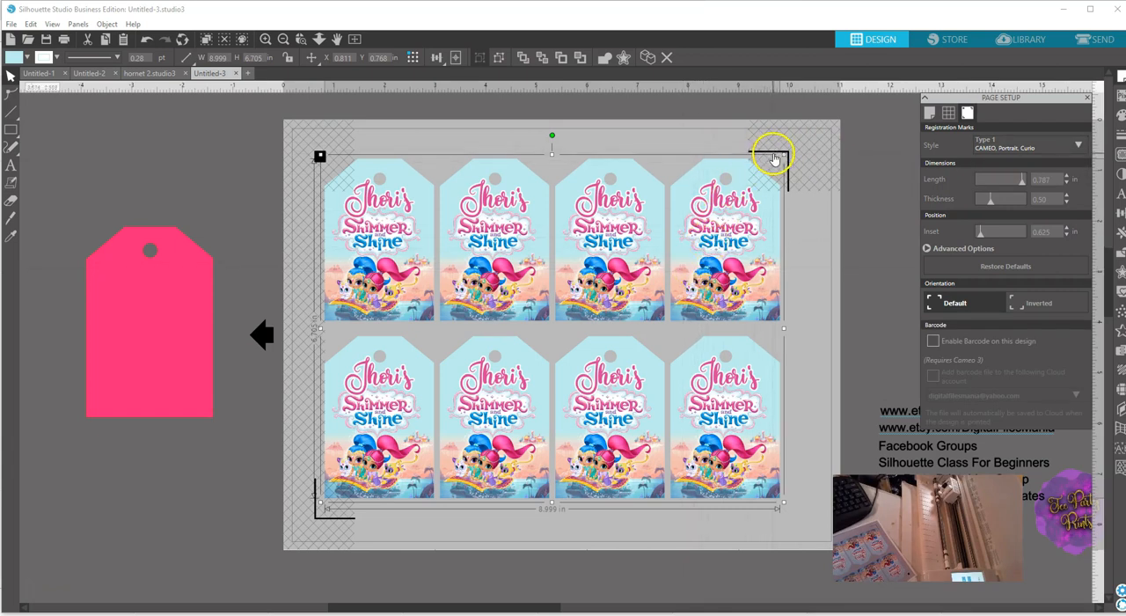
Move the group of eight tags down to about X 0.835, Y 0.956 inches and print one copy on the HP Color LaserJet.
drag(758, 190, 758, 202)
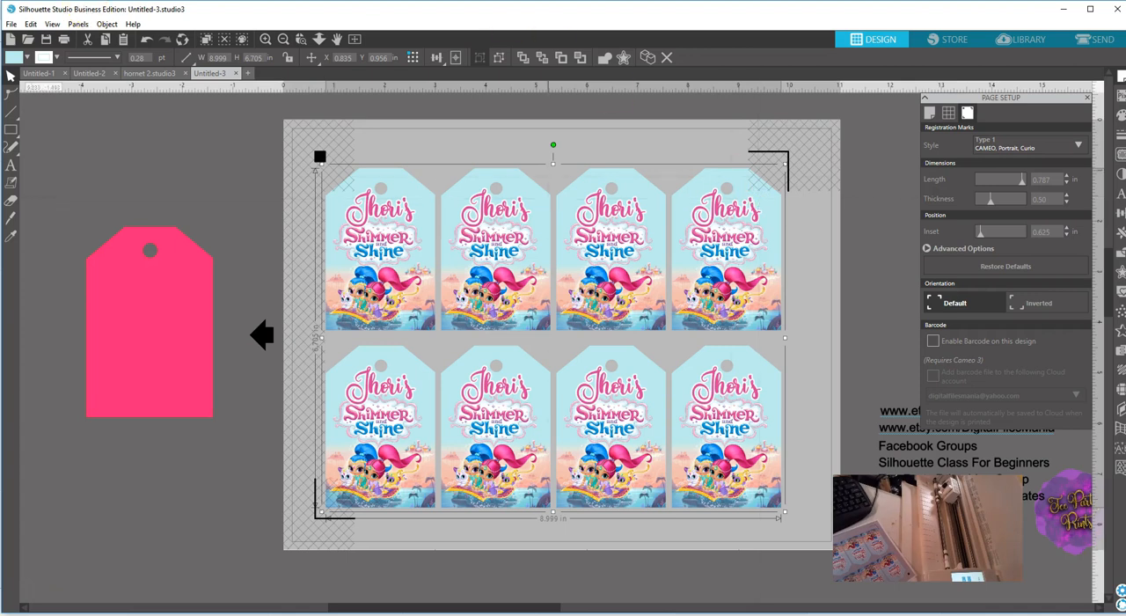
click(11, 24)
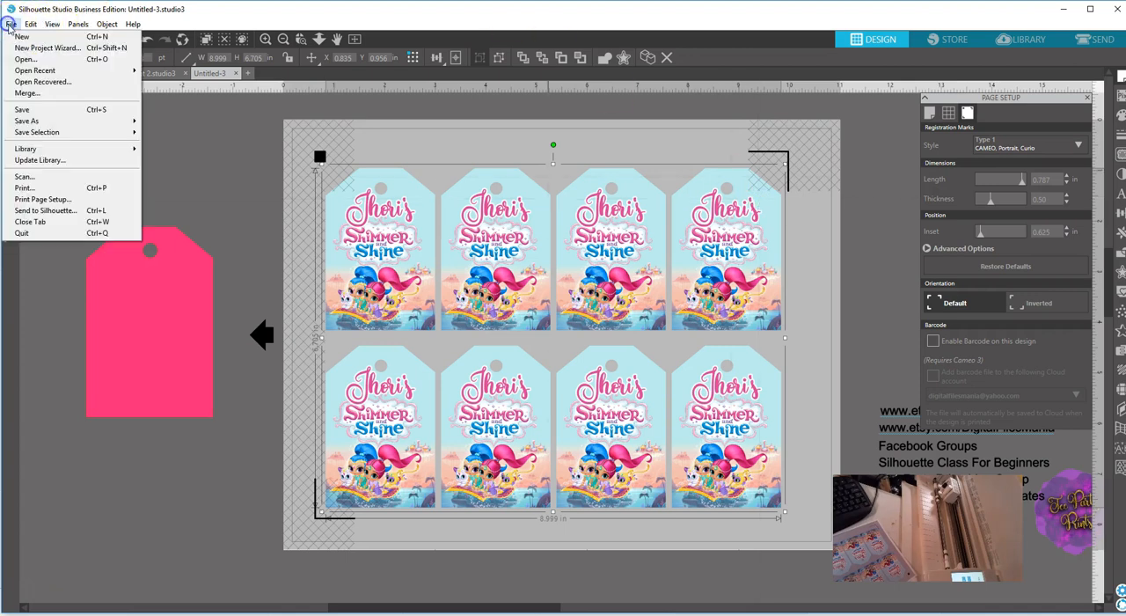
click(30, 191)
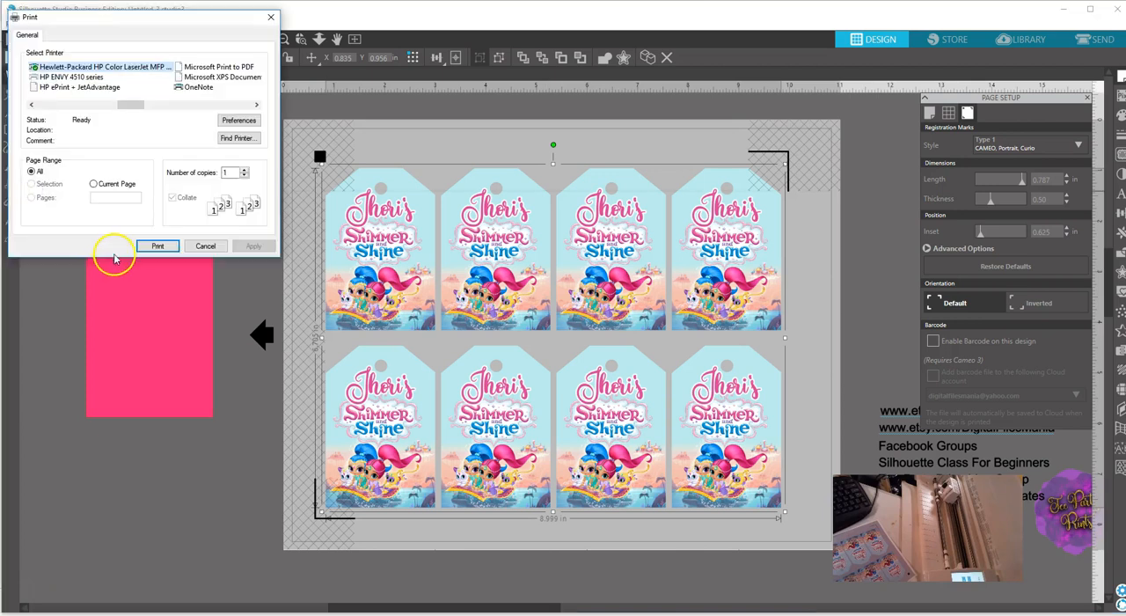
click(158, 246)
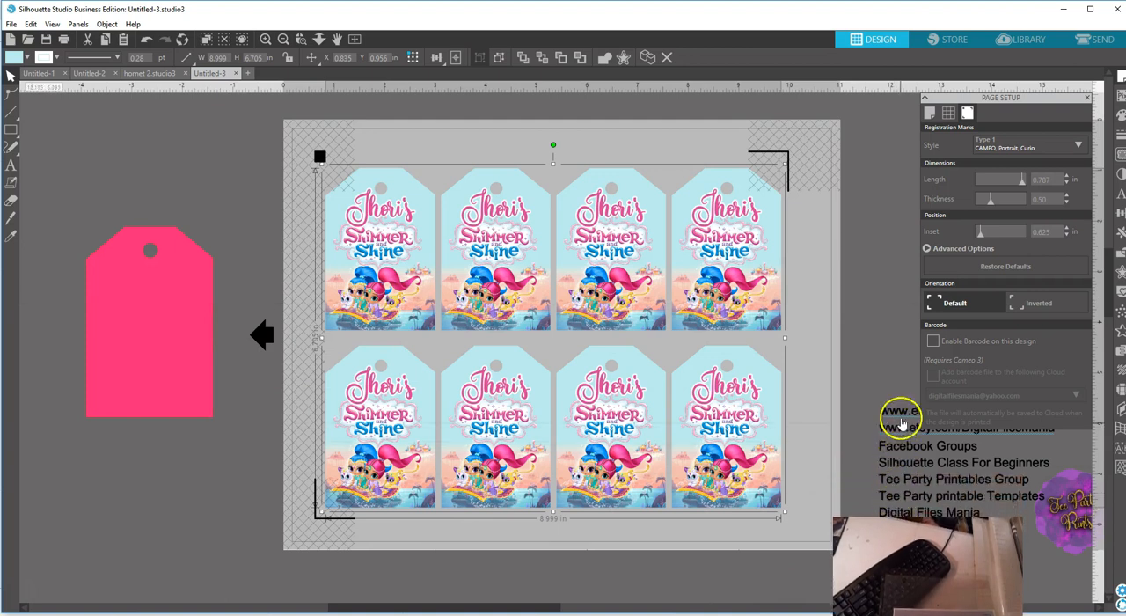
click(924, 99)
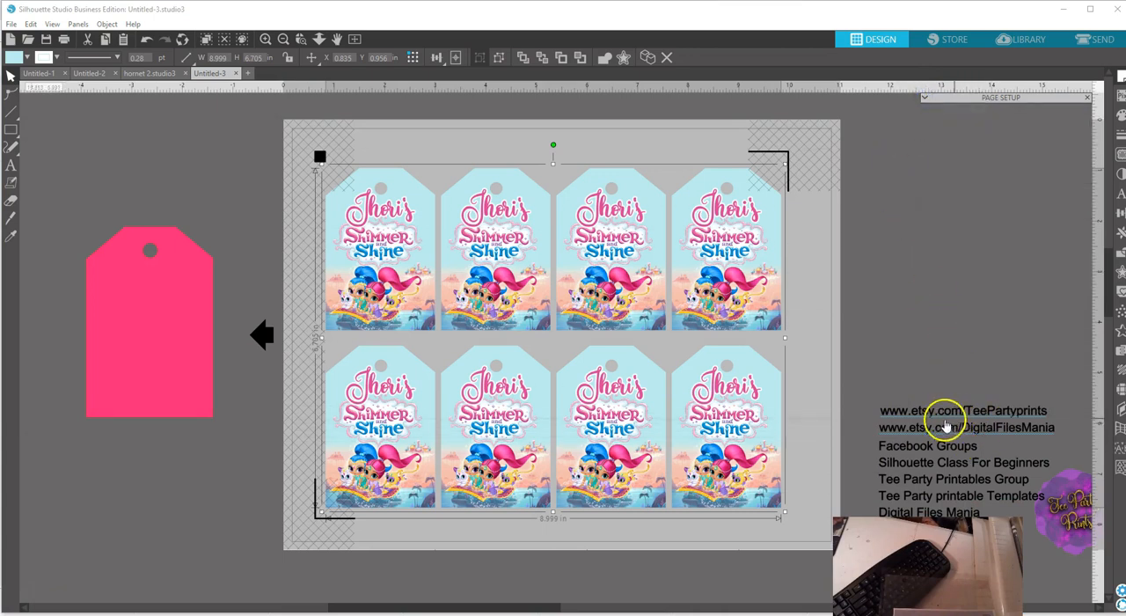